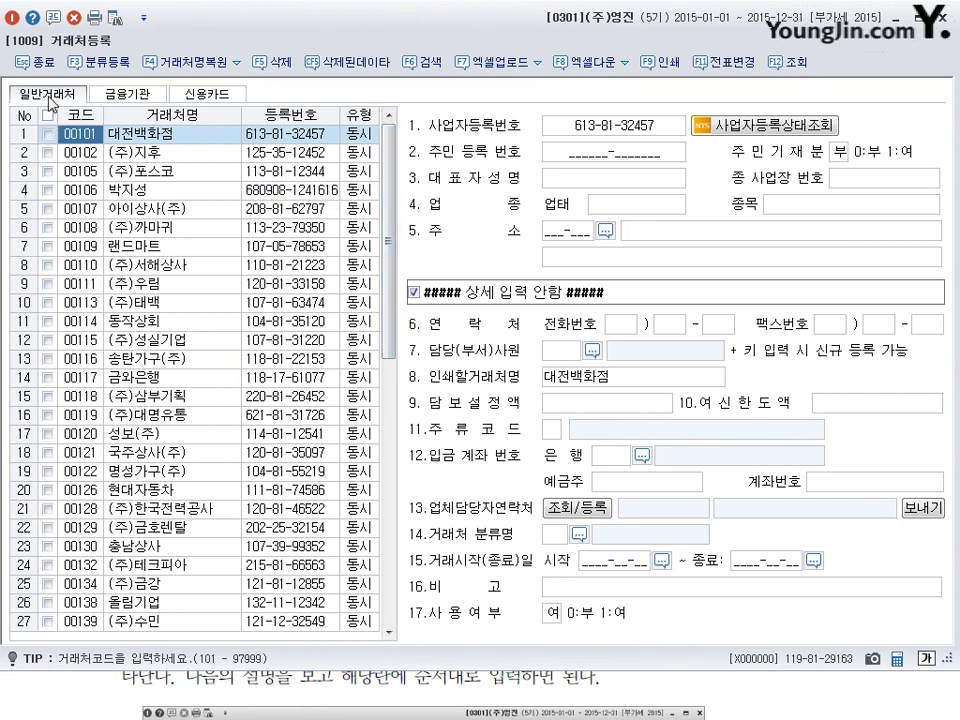
{"action": "left_click", "coordinate": [129, 95]}
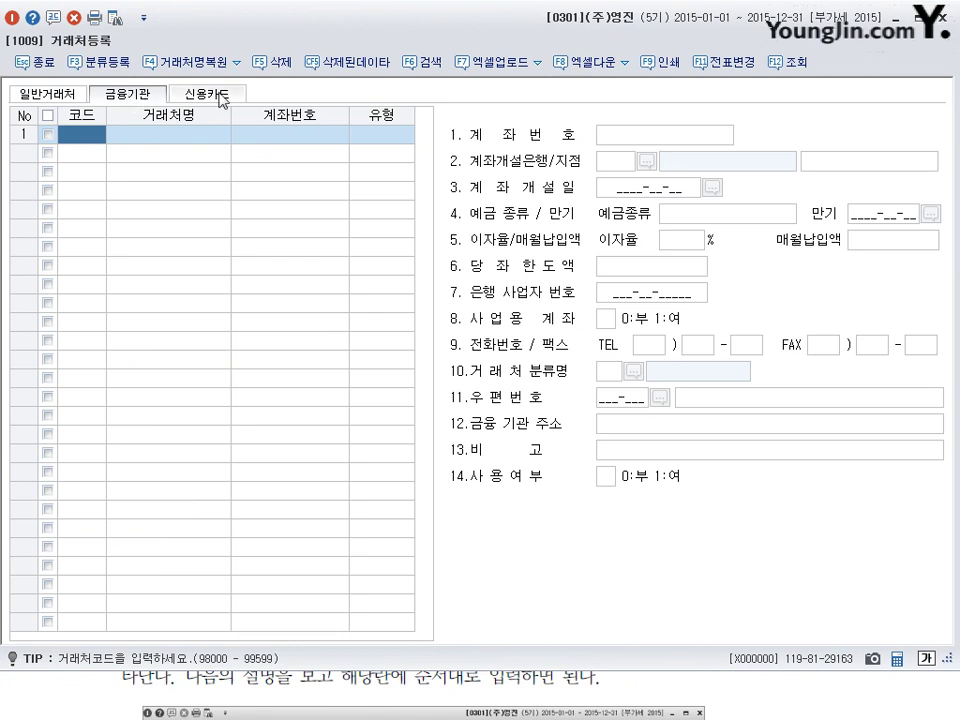
{"action": "left_click", "coordinate": [221, 96]}
{"action": "left_click", "coordinate": [48, 96]}
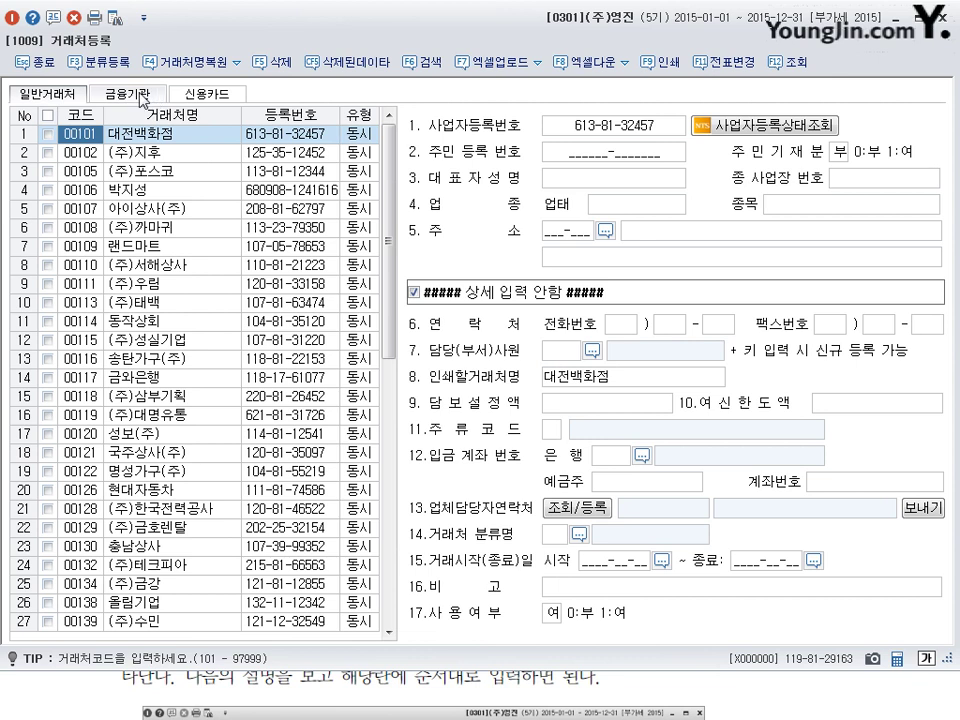
{"action": "left_click", "coordinate": [145, 100]}
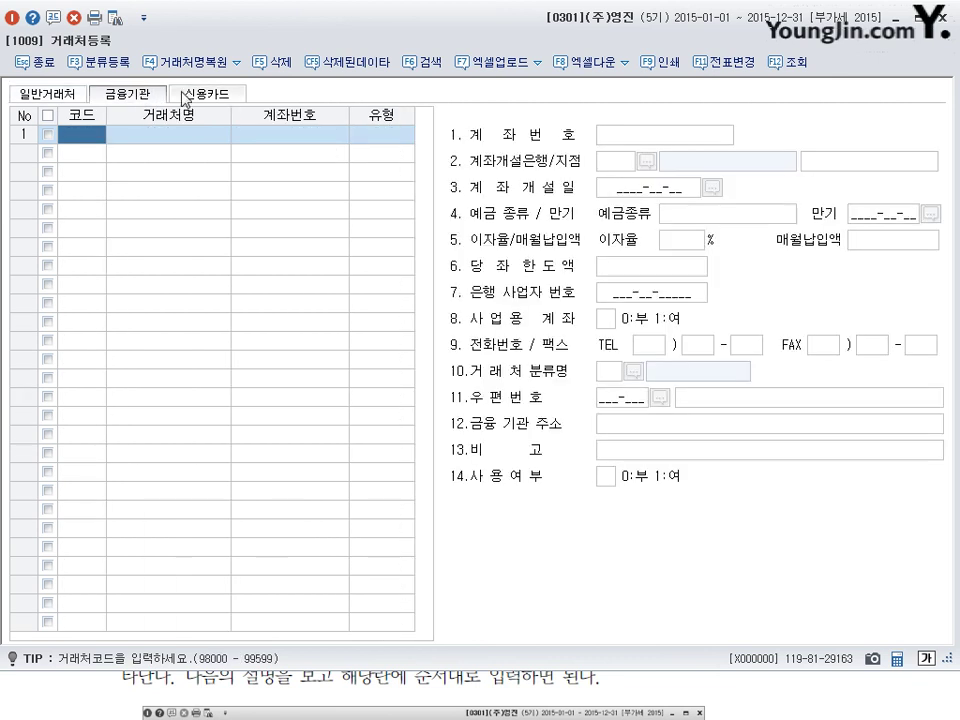
{"action": "key", "text": "Right"}
{"action": "left_click", "coordinate": [145, 100]}
{"action": "left_click", "coordinate": [70, 100]}
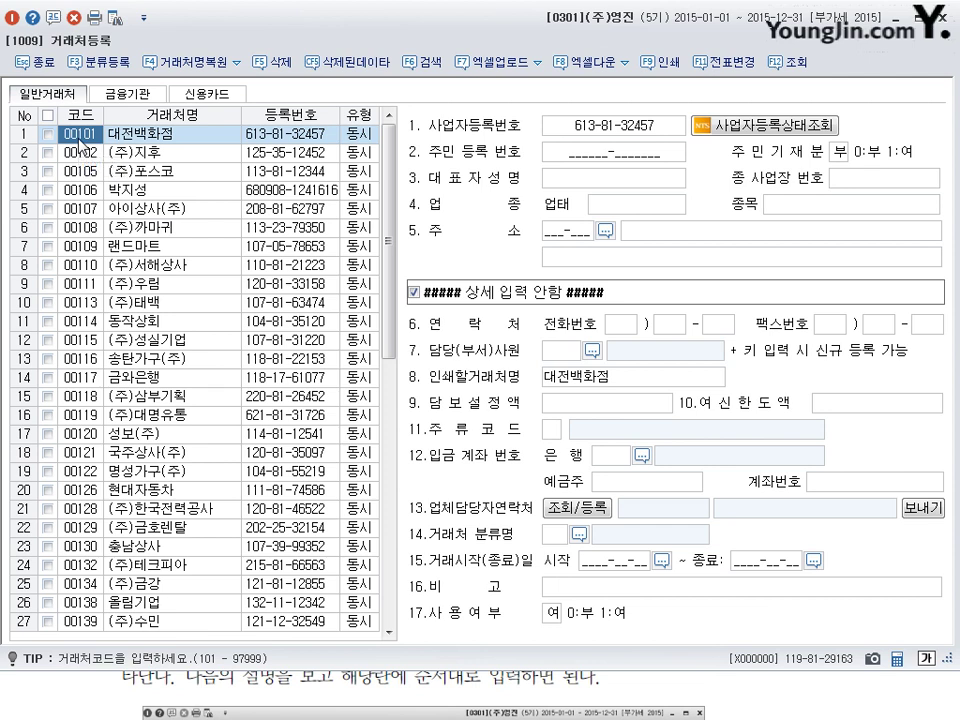
From 대전백화점's name cell, open its 유형 dropdown showing 매출, 매입 and 동시.
{"action": "left_click", "coordinate": [148, 137]}
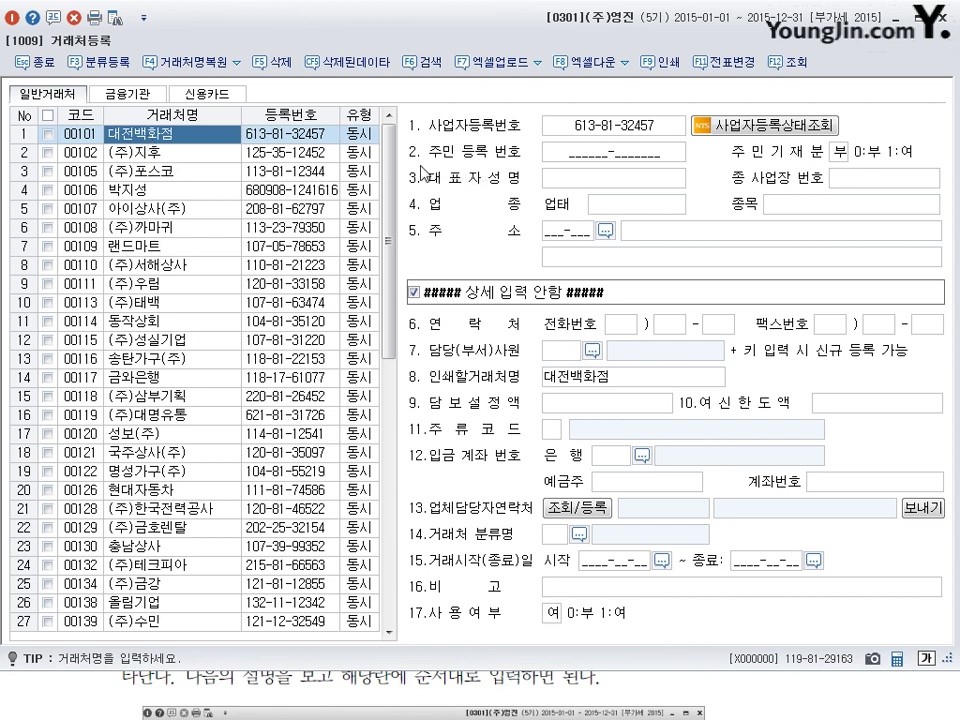
{"action": "key", "text": "Return"}
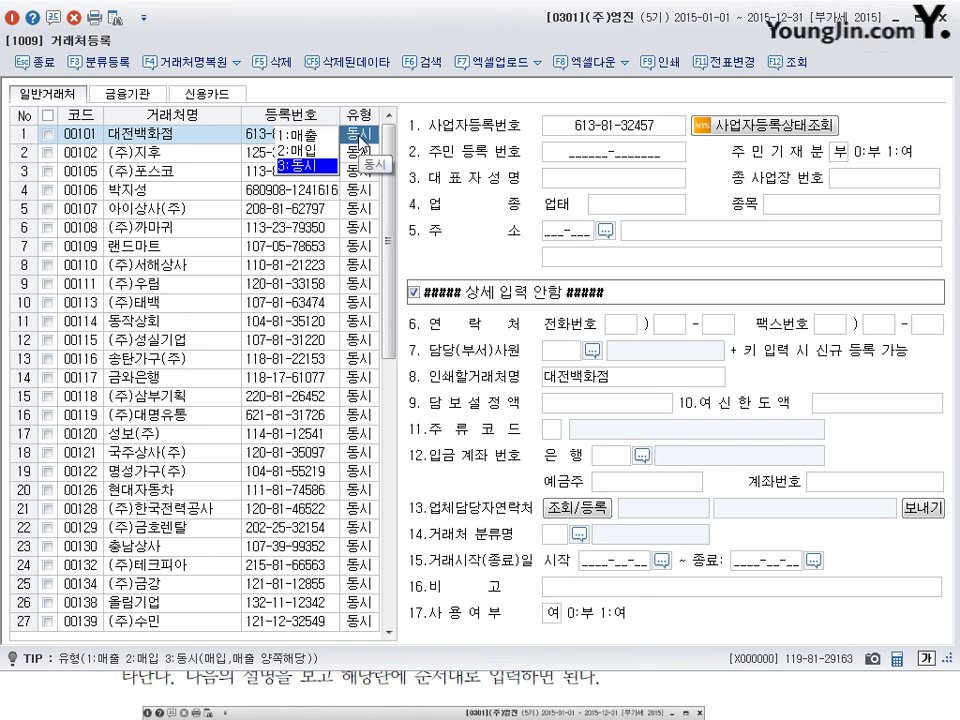
{"action": "key", "text": "Return"}
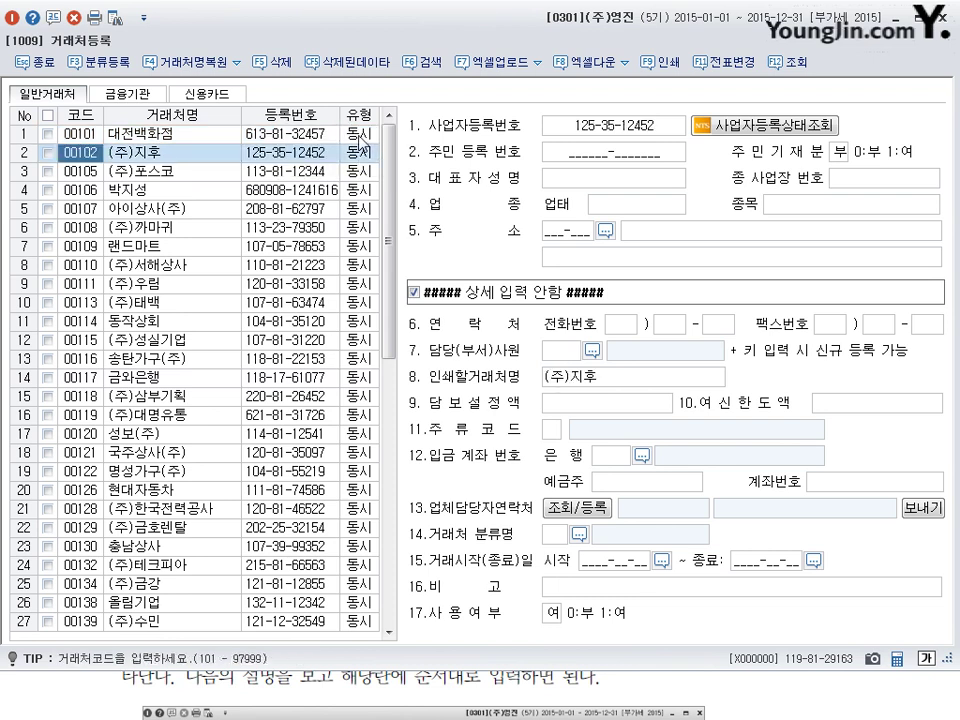
{"action": "key", "text": "Up"}
{"action": "key", "text": "Return"}
{"action": "key", "text": "Return"}
{"action": "key", "text": "Return"}
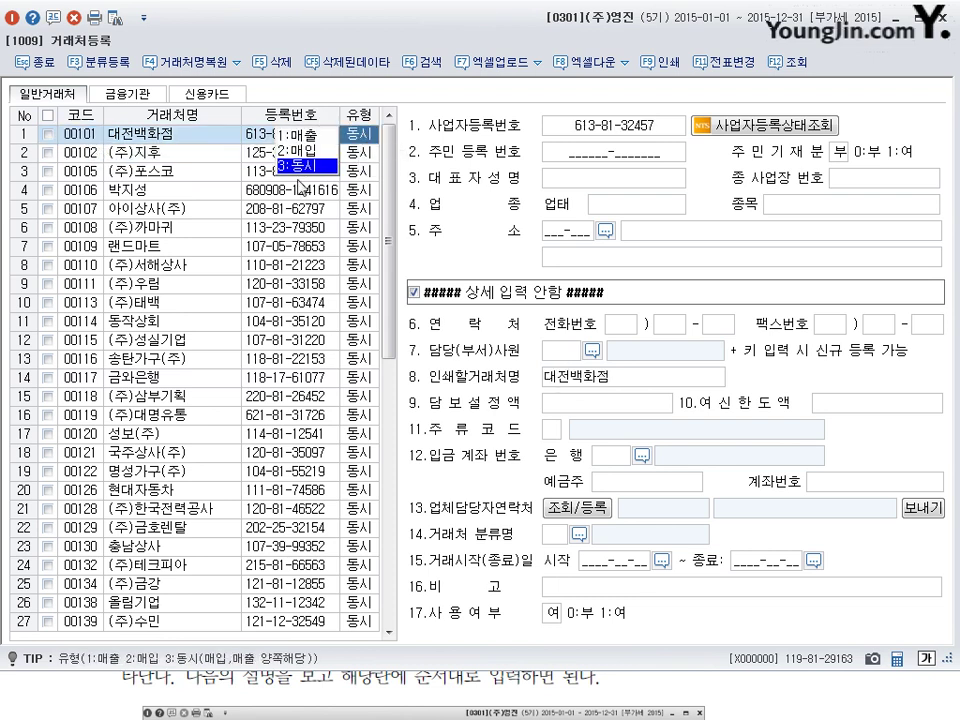
{"action": "left_click", "coordinate": [300, 166]}
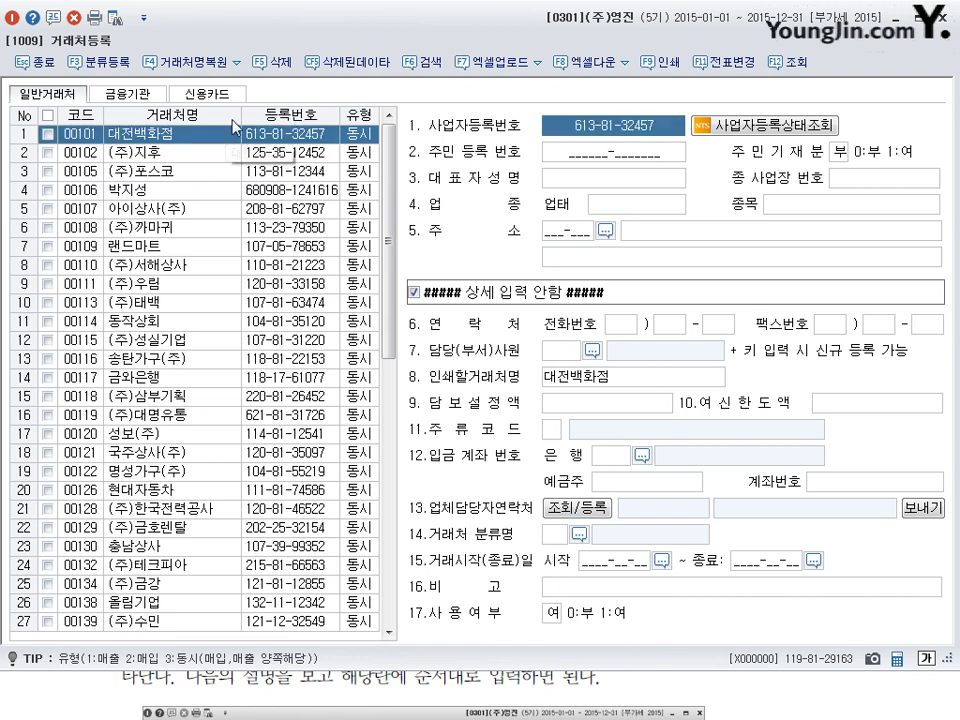
{"action": "left_click", "coordinate": [358, 133]}
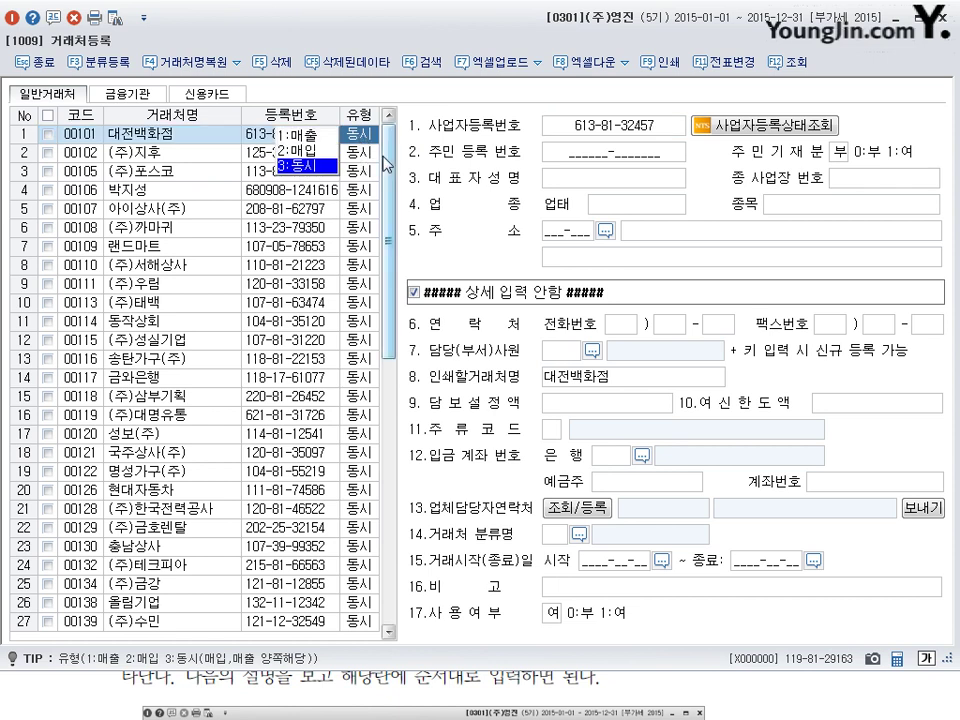
{"action": "left_click", "coordinate": [358, 165]}
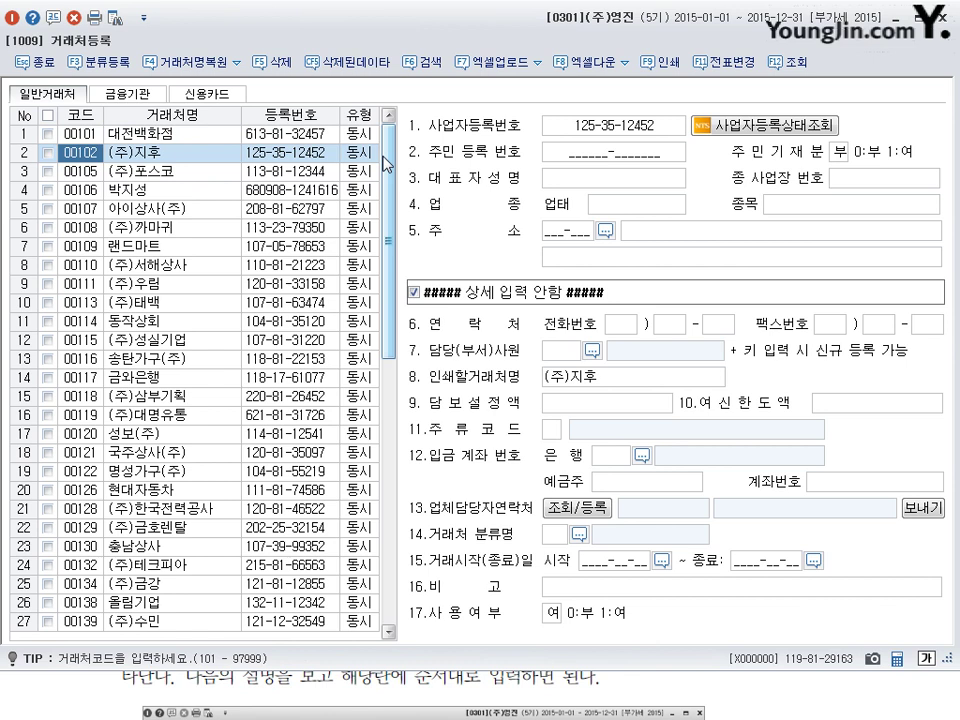
{"action": "key", "text": "Up"}
{"action": "key", "text": "Return"}
{"action": "key", "text": "Return"}
{"action": "key", "text": "Return"}
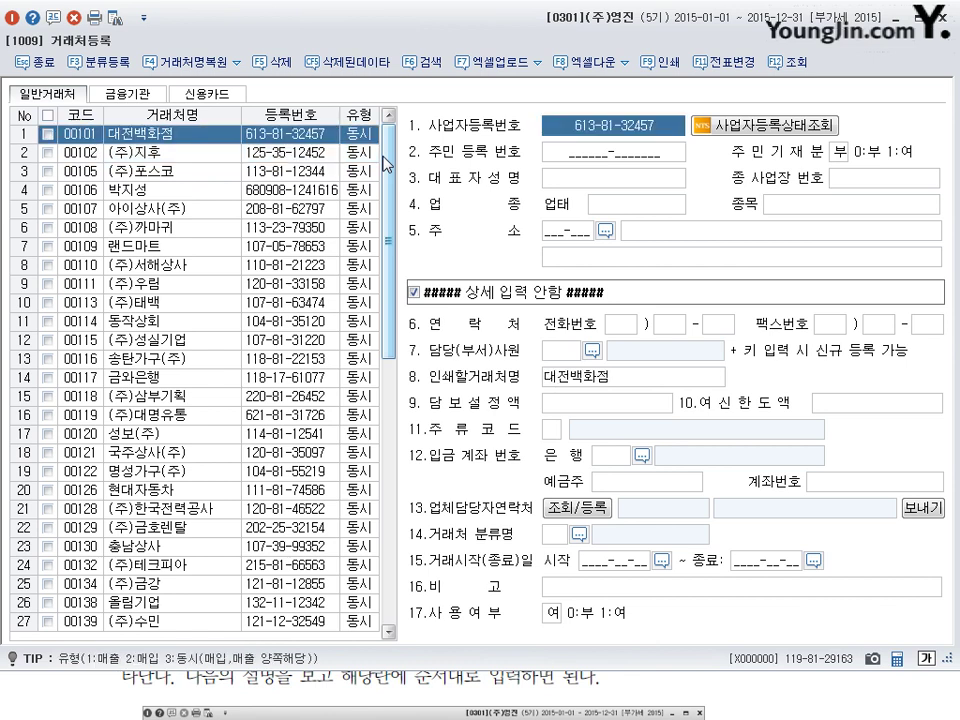
{"action": "key", "text": "Return"}
{"action": "key", "text": "shift+Tab"}
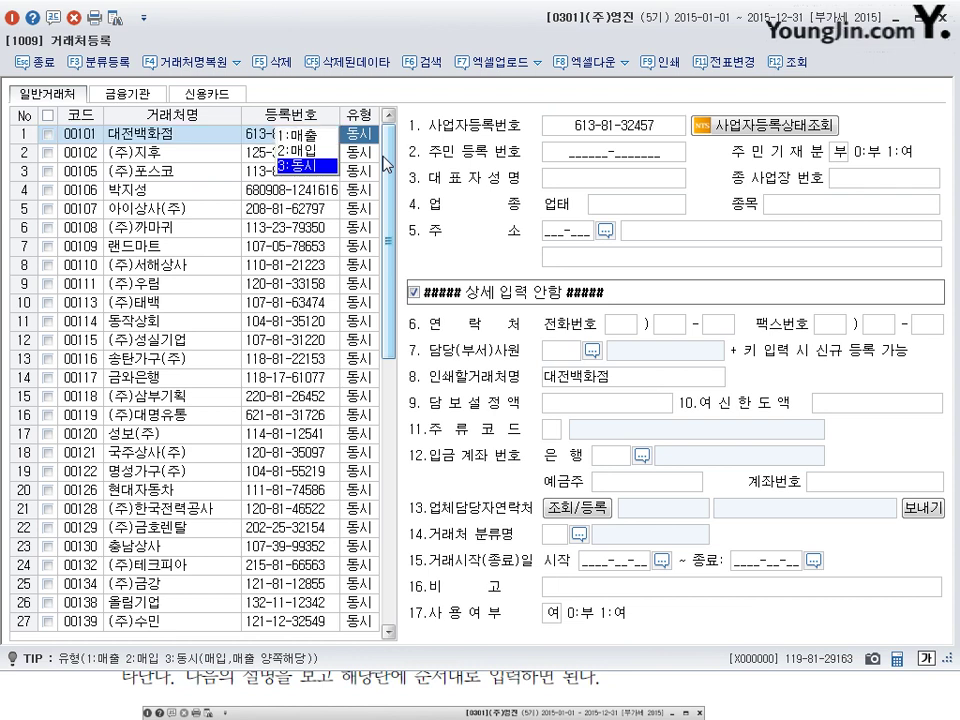
{"action": "key", "text": "Return"}
{"action": "key", "text": "shift+Tab"}
{"action": "key", "text": "Return"}
{"action": "key", "text": "shift+Tab"}
{"action": "key", "text": "Return"}
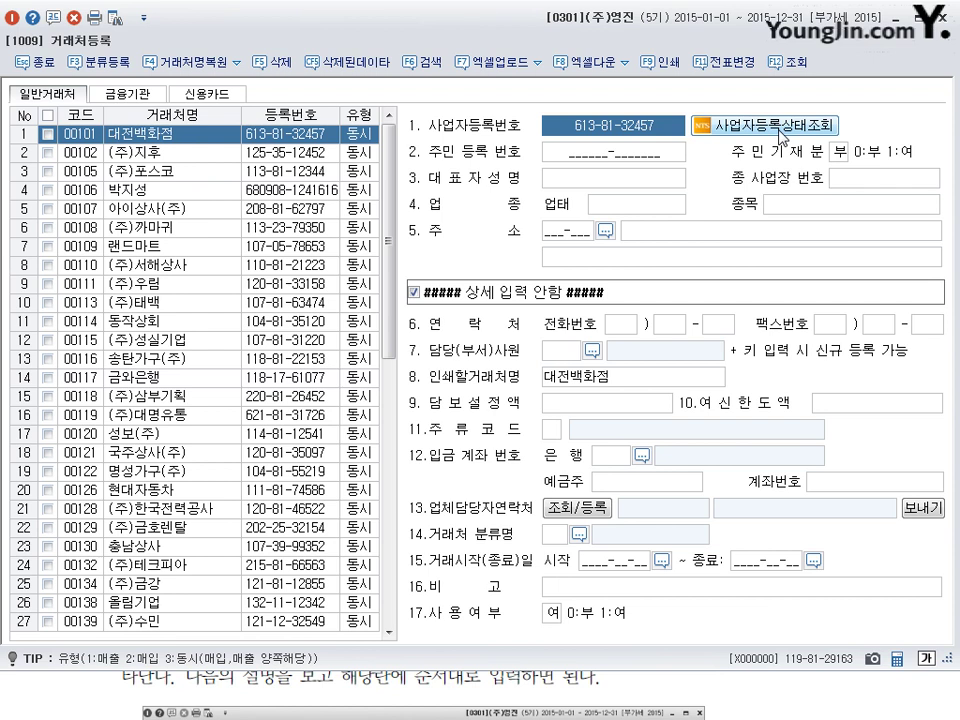
{"action": "left_click", "coordinate": [655, 158]}
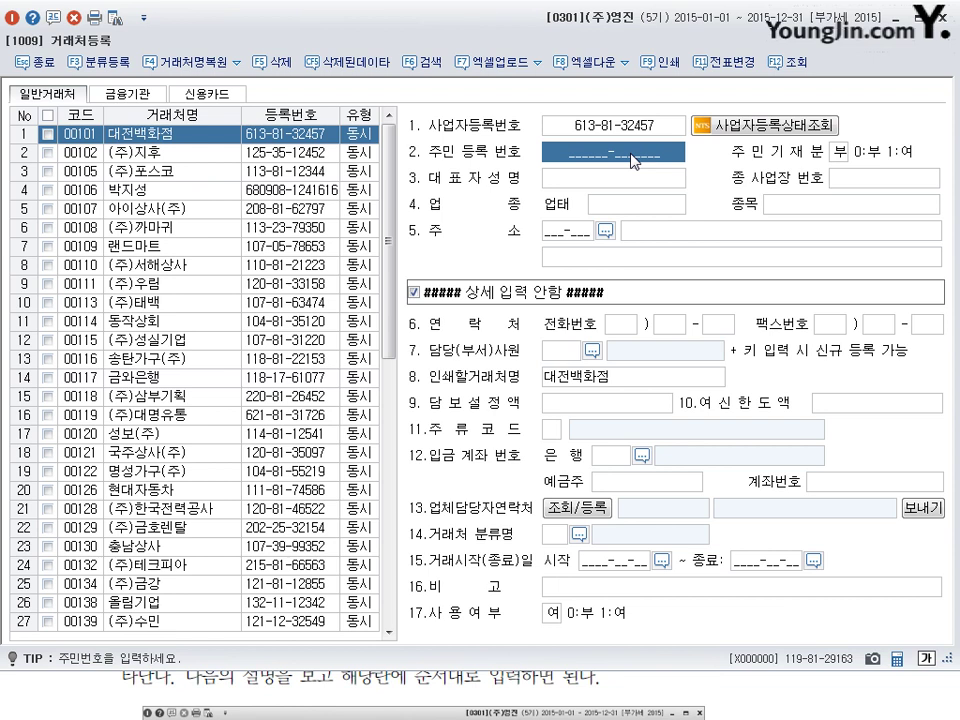
{"action": "left_click", "coordinate": [630, 180]}
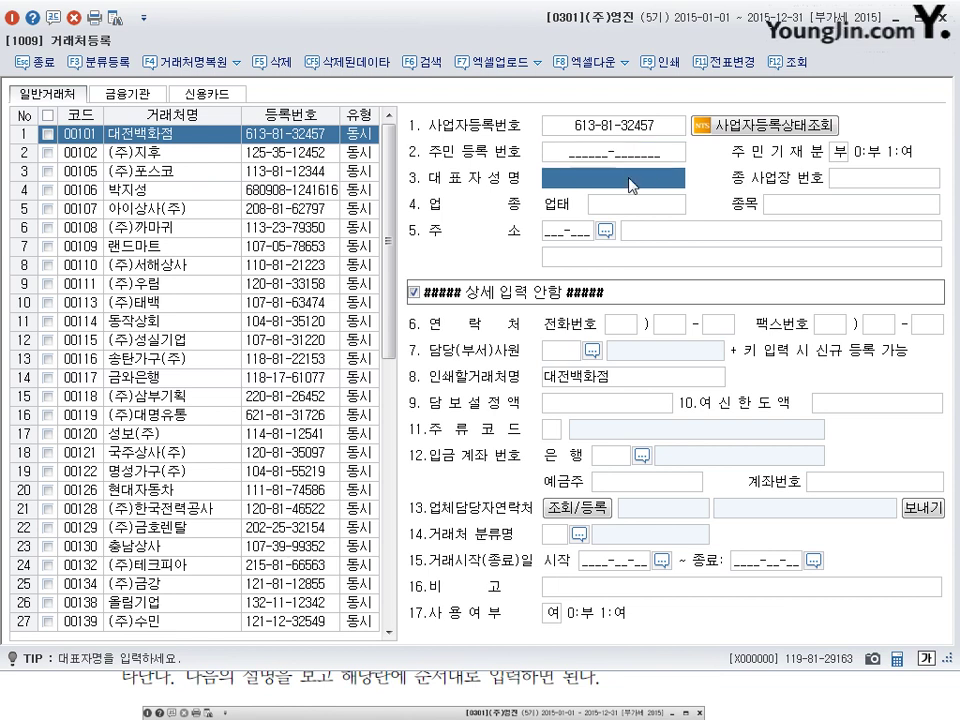
{"action": "left_click", "coordinate": [628, 204]}
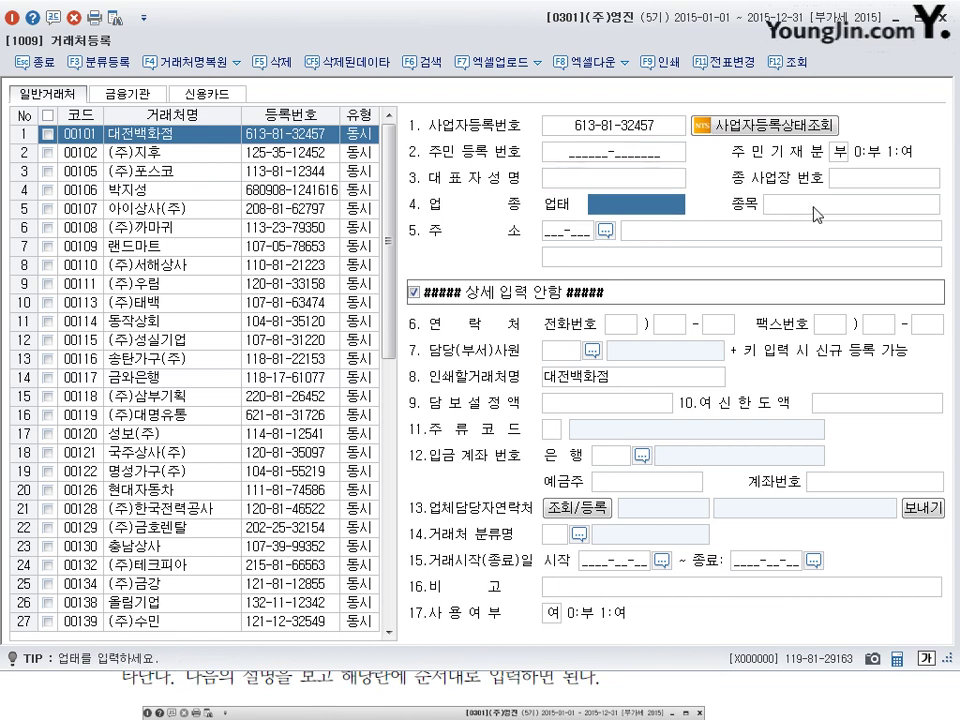
{"action": "left_click", "coordinate": [826, 208]}
{"action": "left_click", "coordinate": [720, 232]}
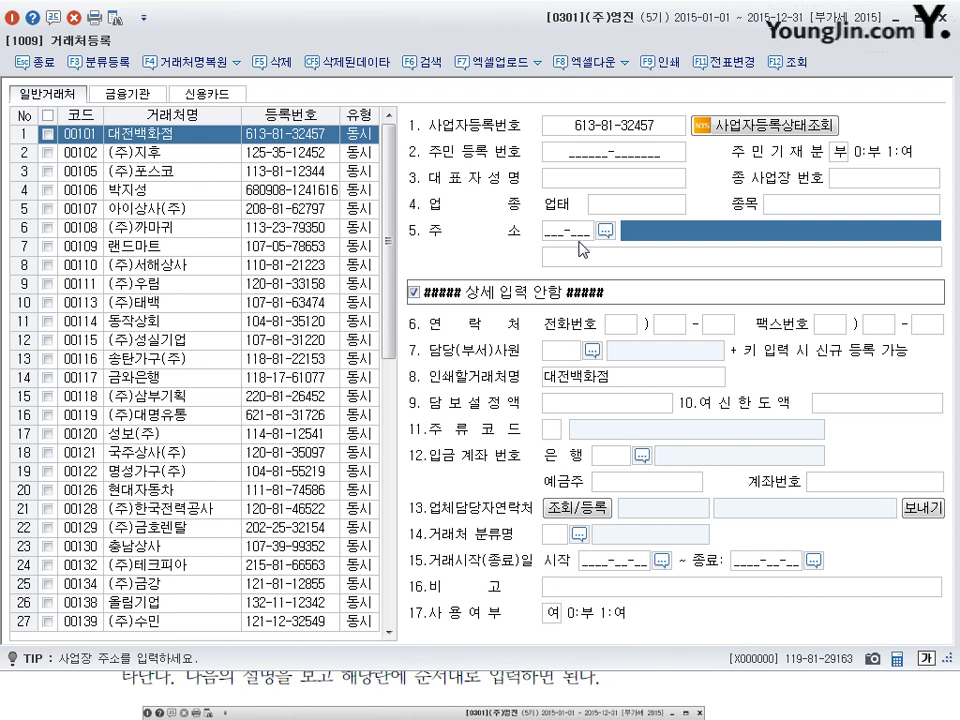
{"action": "left_click", "coordinate": [770, 263]}
{"action": "left_click", "coordinate": [606, 230]}
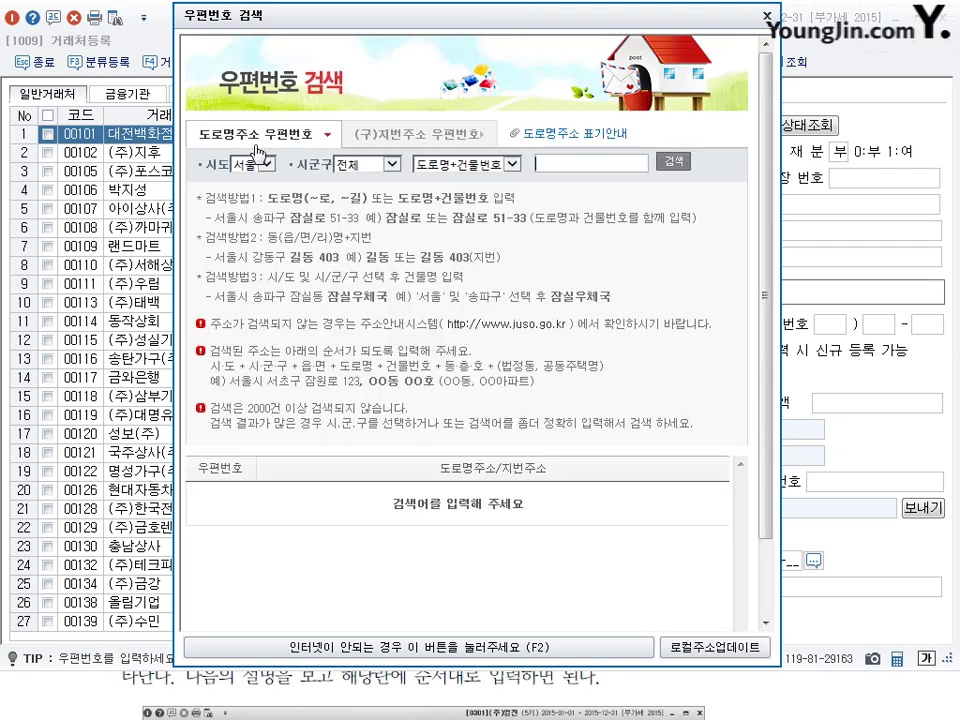
{"action": "left_click", "coordinate": [435, 133]}
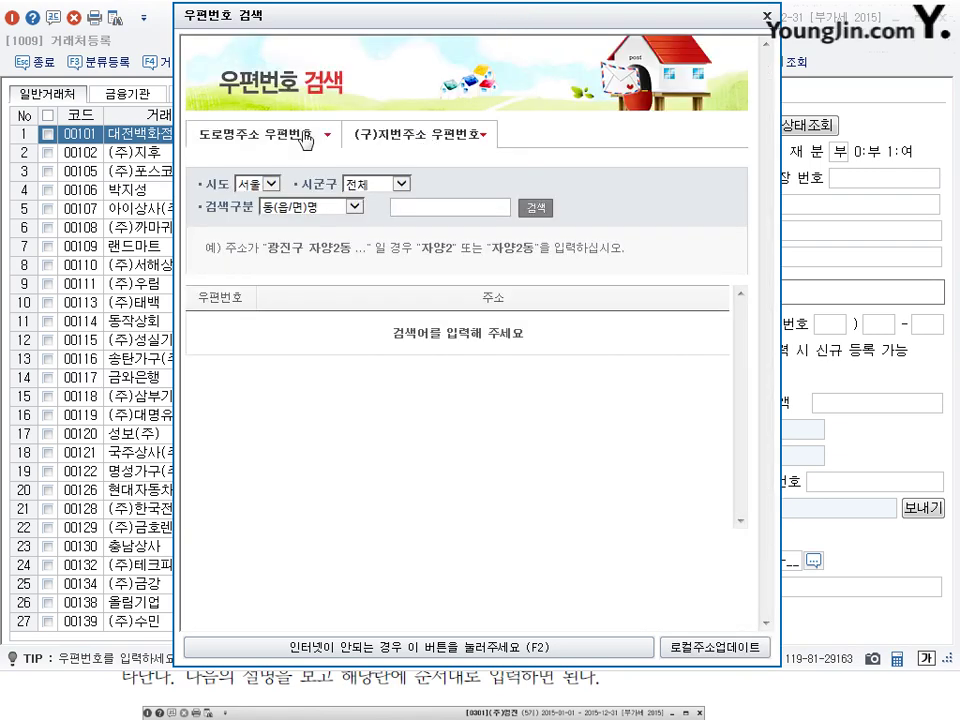
{"action": "left_click", "coordinate": [280, 140]}
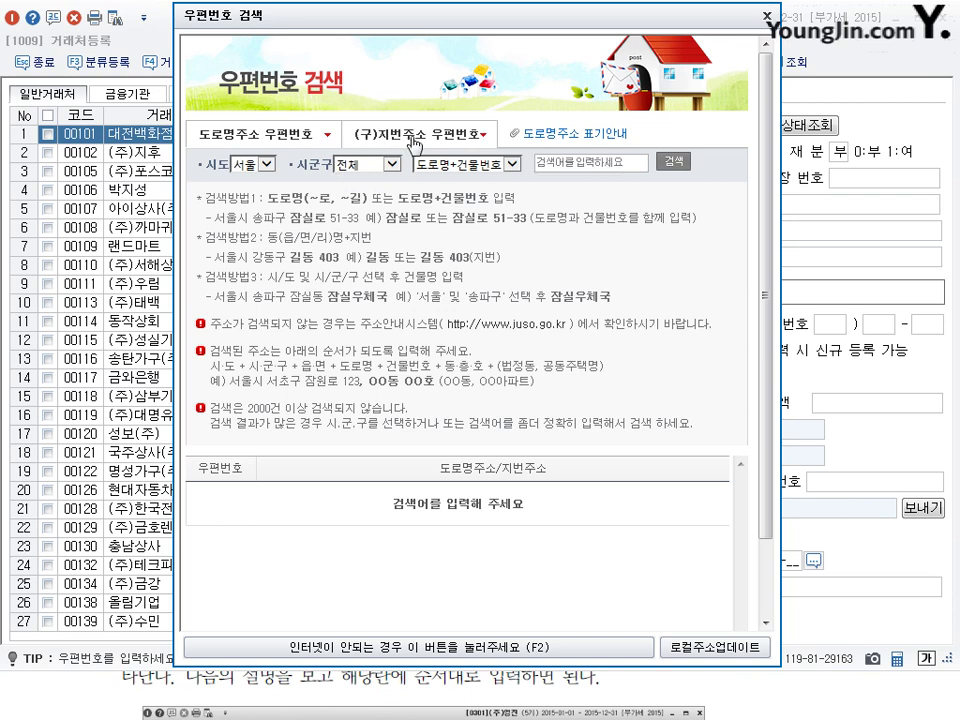
{"action": "left_click", "coordinate": [280, 140]}
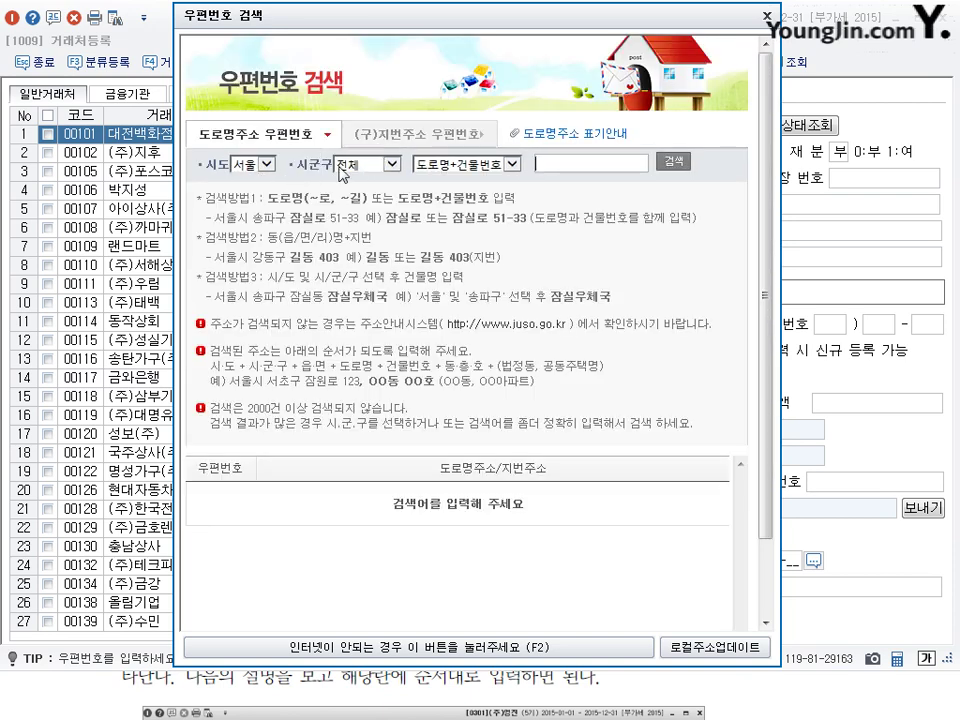
{"action": "left_click", "coordinate": [366, 165]}
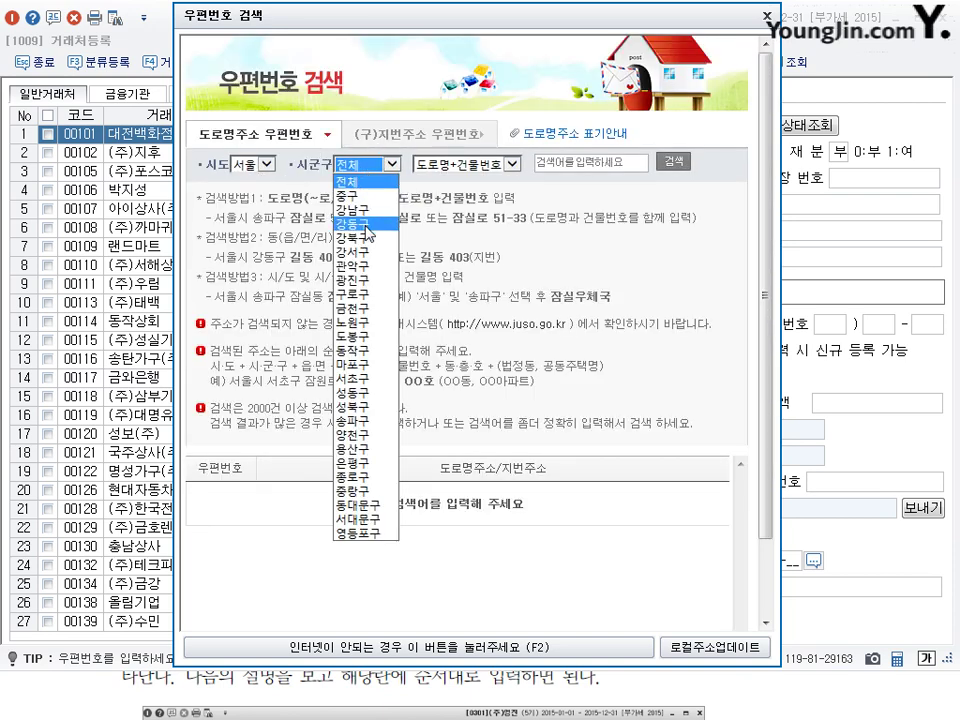
{"action": "left_click", "coordinate": [366, 226]}
{"action": "left_click", "coordinate": [548, 163]}
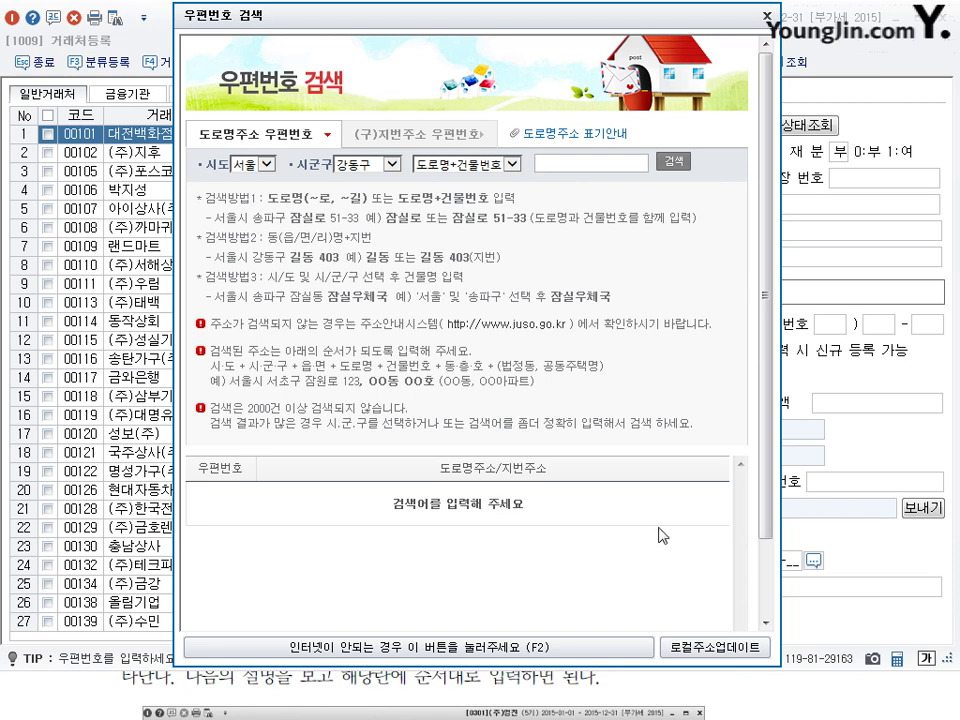
{"action": "left_click", "coordinate": [767, 16]}
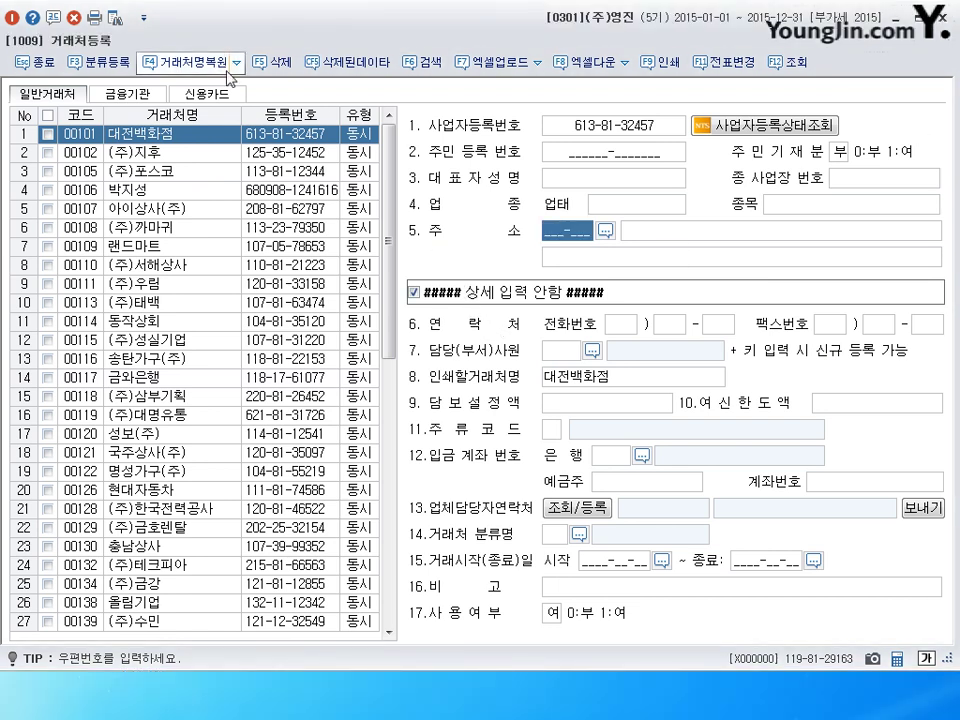
Switch 거래처등록 to the 금융기관 tab with its empty institution list.
{"action": "left_click", "coordinate": [146, 93]}
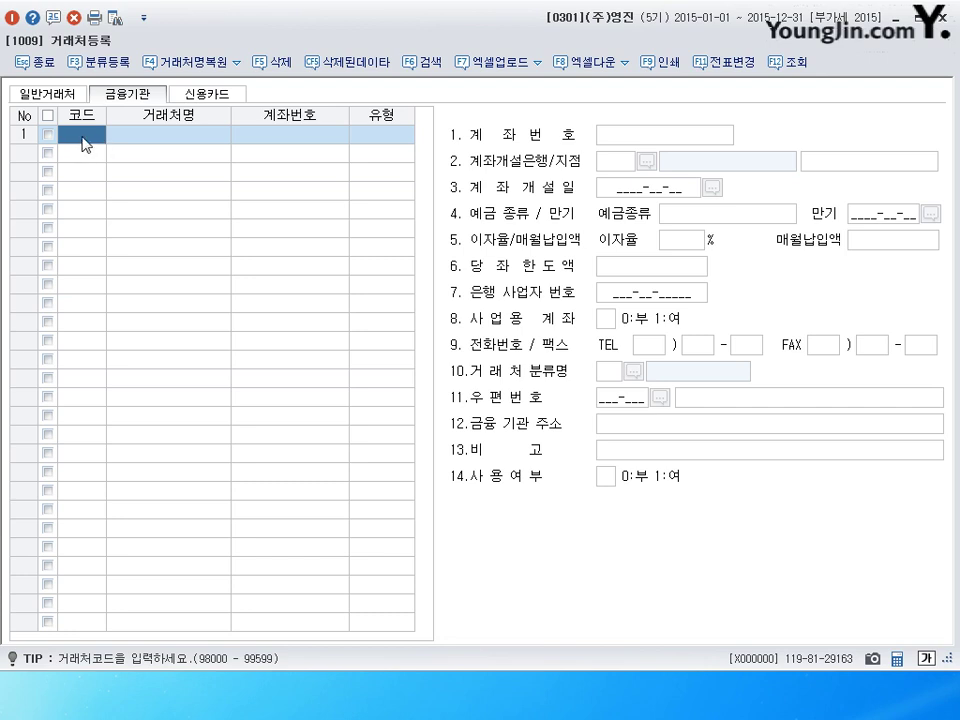
Register bank 98000 신한은행 with account type 1:보통예금, then show the 신용카드 list.
{"action": "type", "text": "98000"}
{"action": "key", "text": "Return"}
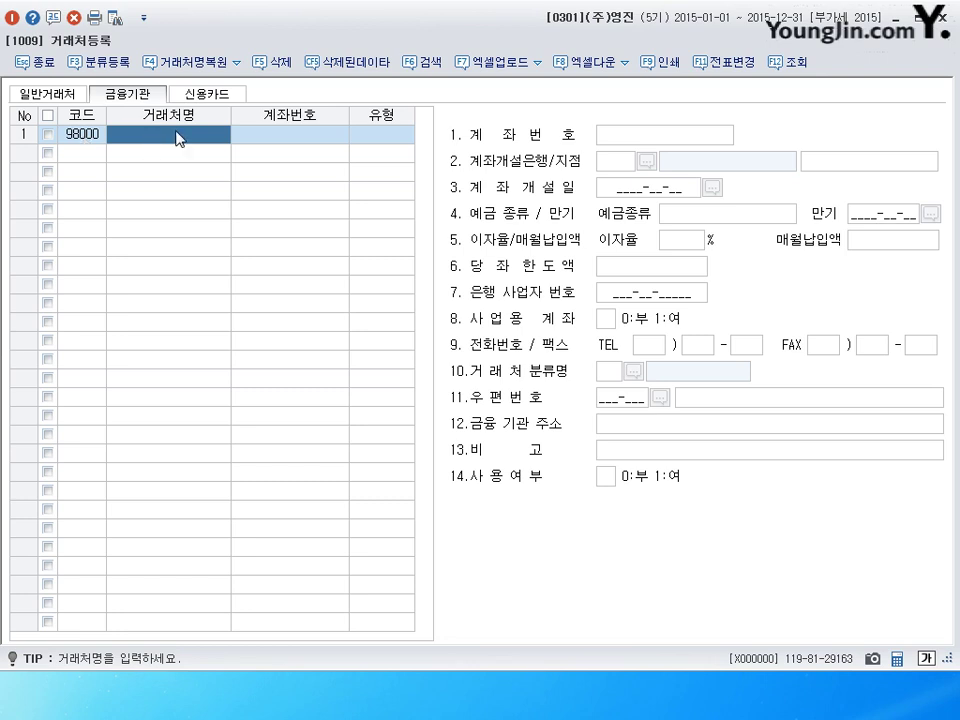
{"action": "type", "text": "시"}
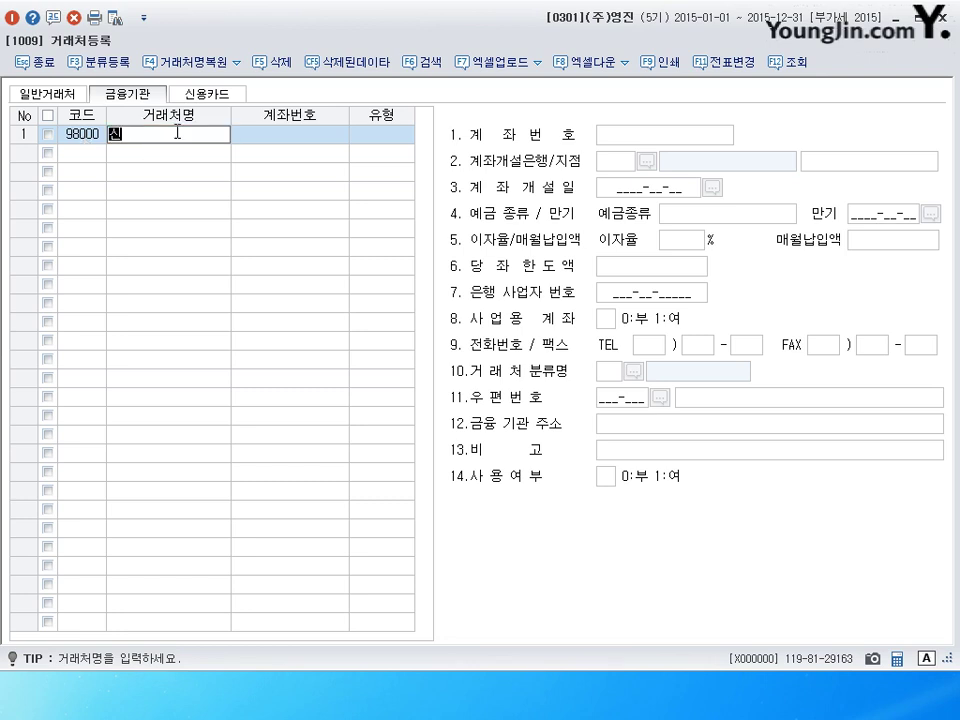
{"action": "type", "text": "ㄴ하ㄴㅇㅡㄴㅎㅐ"}
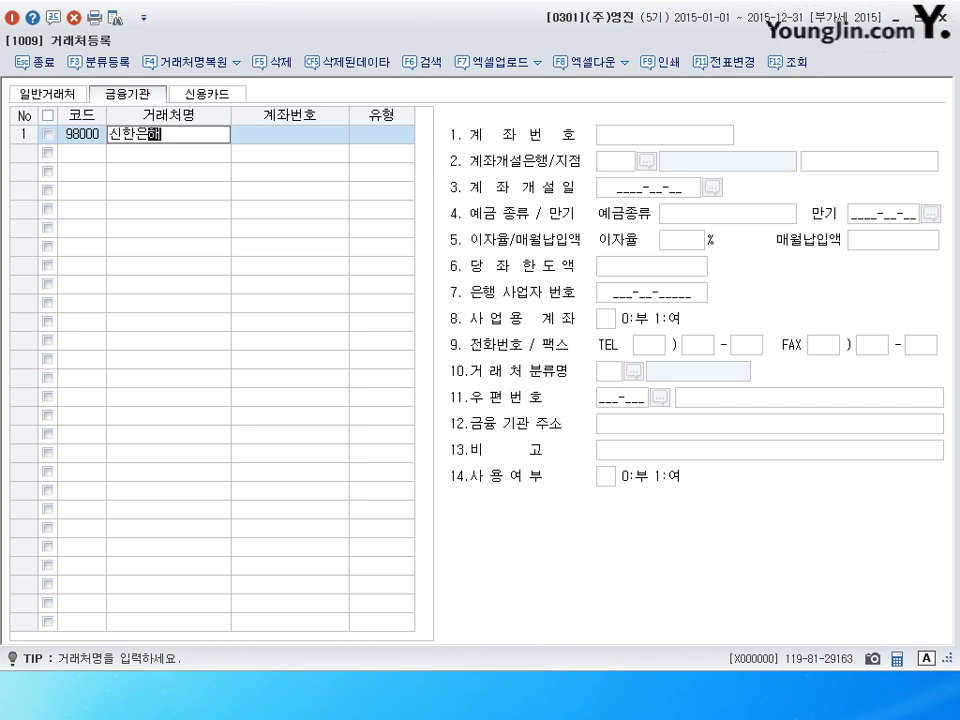
{"action": "type", "text": "ㅇ"}
{"action": "key", "text": "Return"}
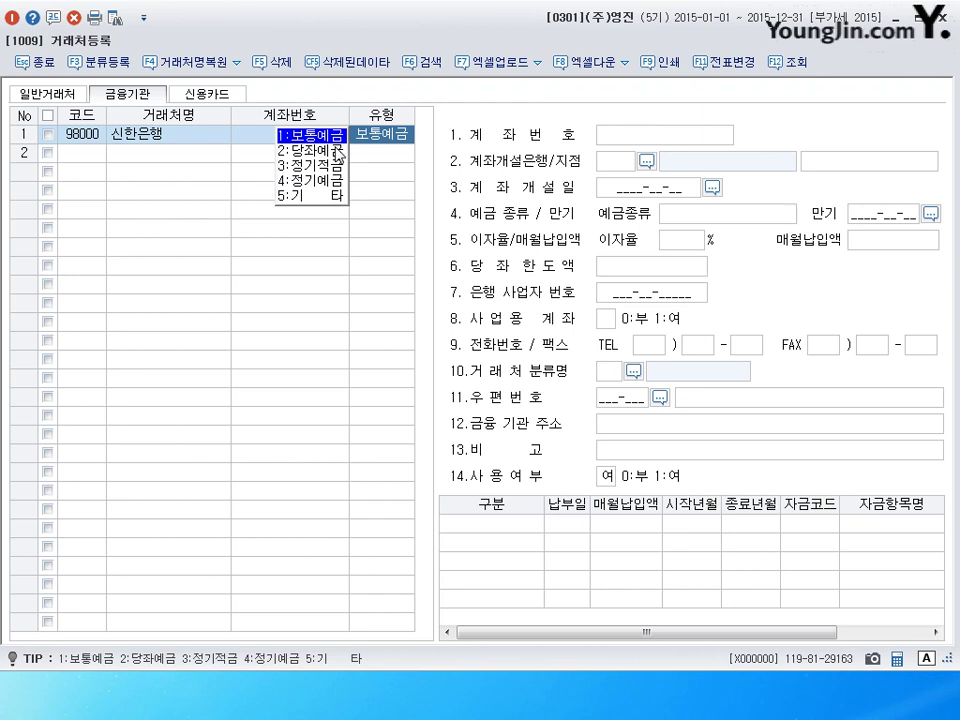
{"action": "left_click", "coordinate": [658, 141]}
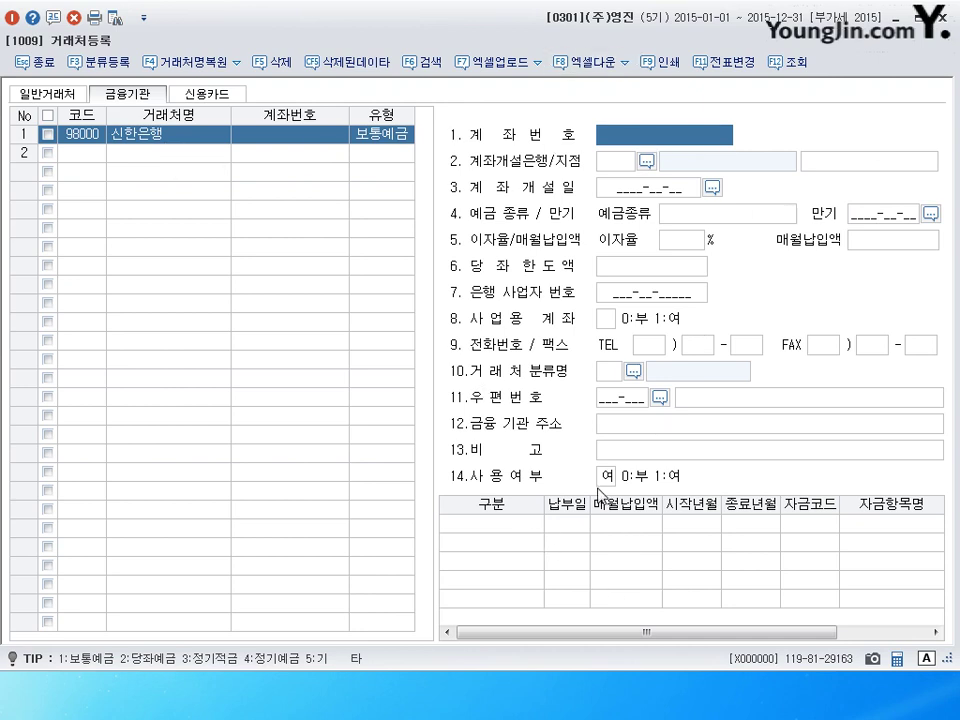
{"action": "left_click", "coordinate": [225, 95]}
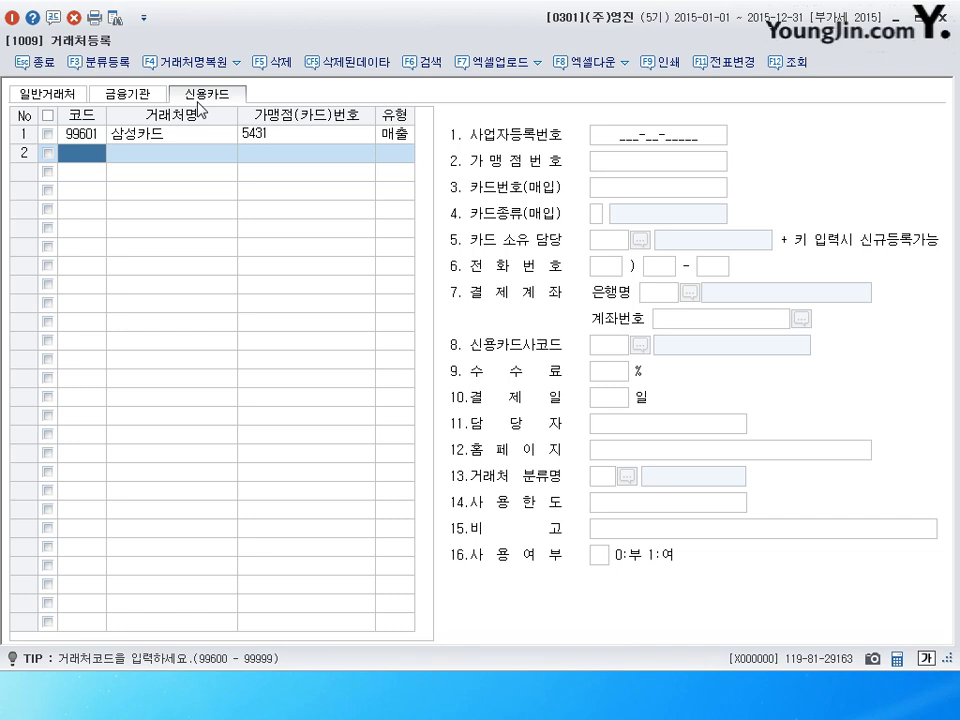
Keep card customer 삼성카드 as type 1:매출, then return to the 일반거래처 list.
{"action": "left_click", "coordinate": [87, 133]}
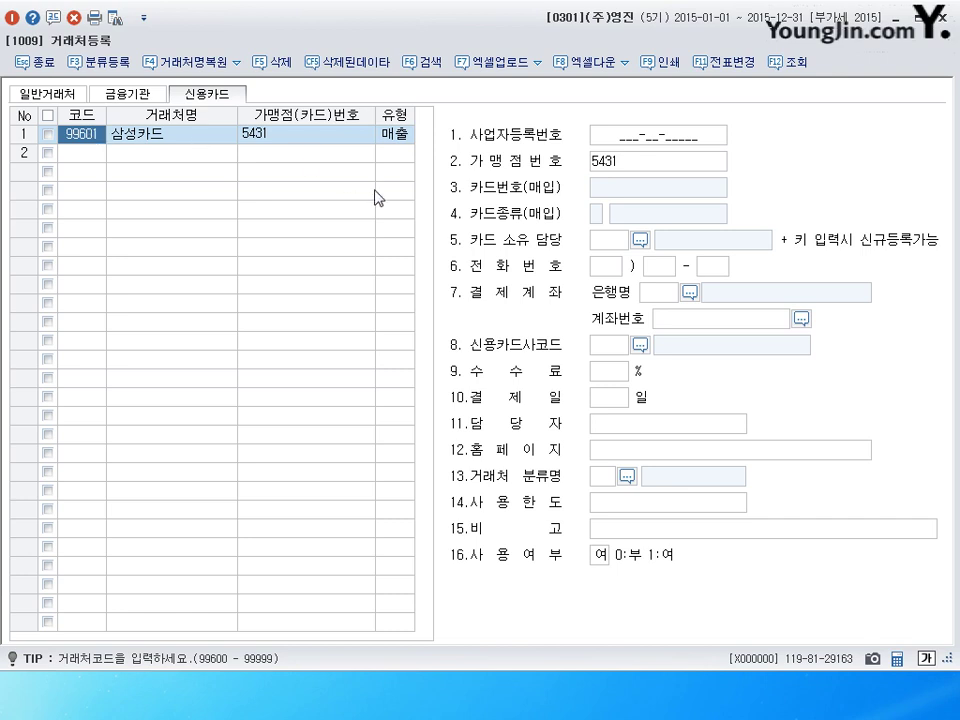
{"action": "left_click", "coordinate": [400, 141]}
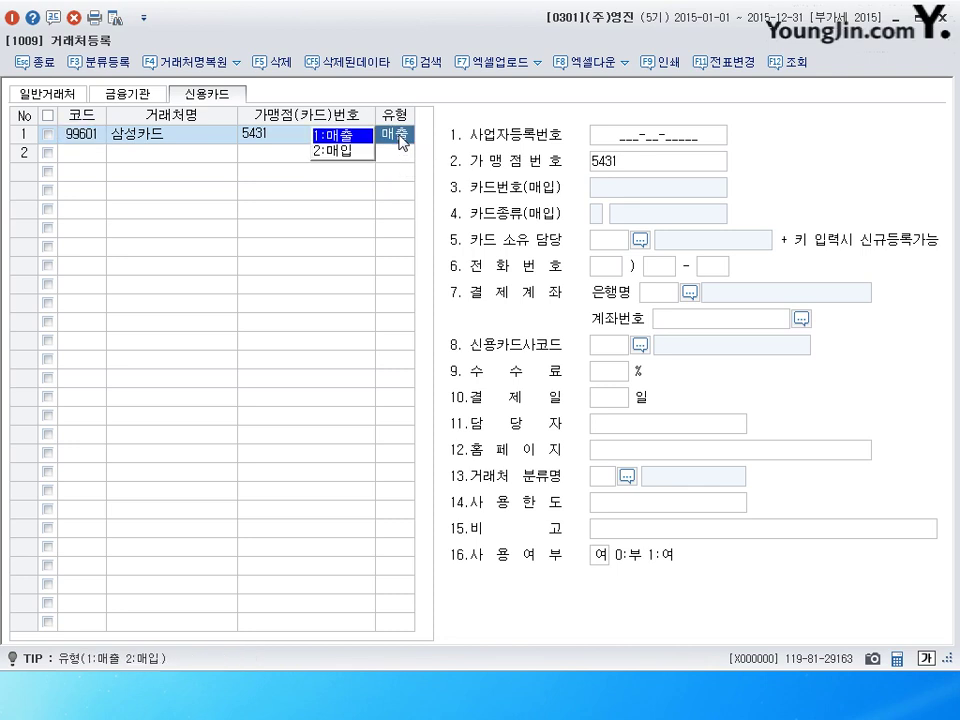
{"action": "left_click", "coordinate": [611, 165]}
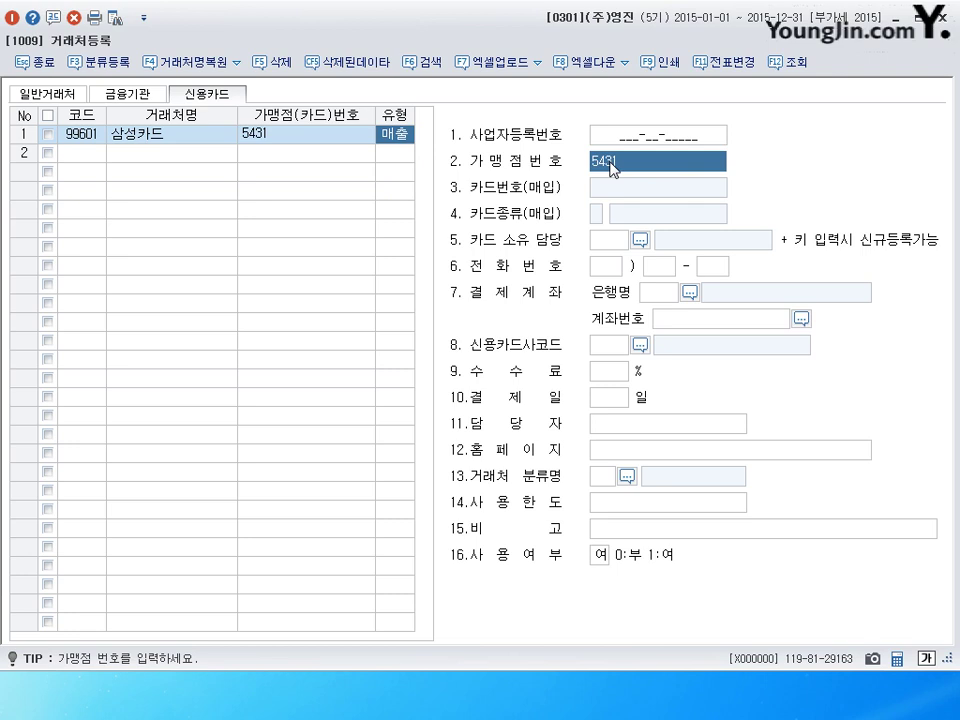
{"action": "left_click", "coordinate": [402, 144]}
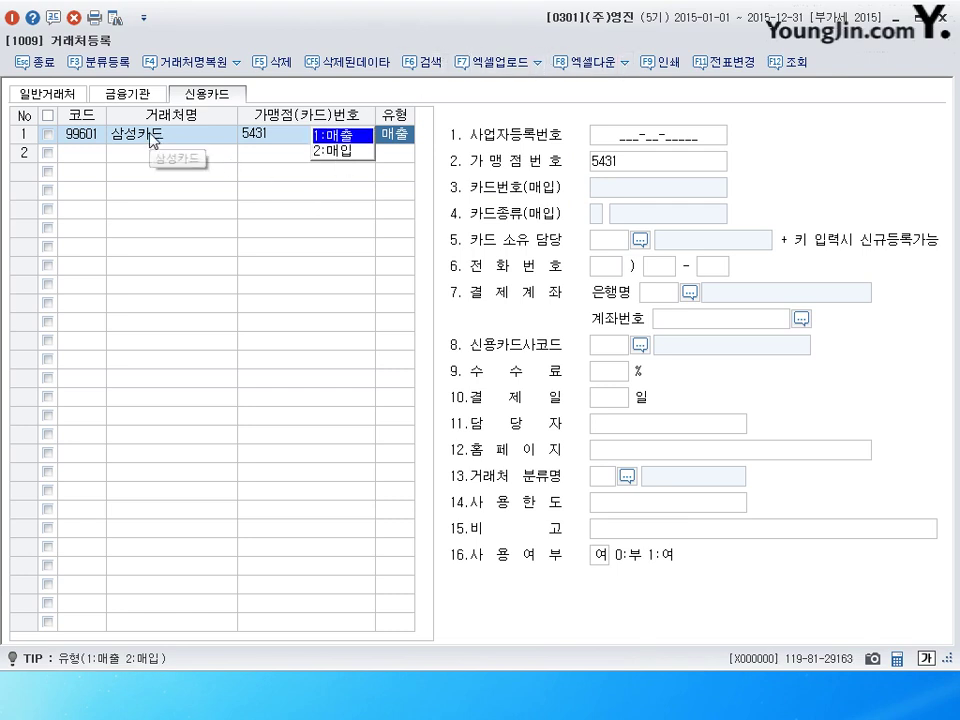
{"action": "key", "text": "Escape"}
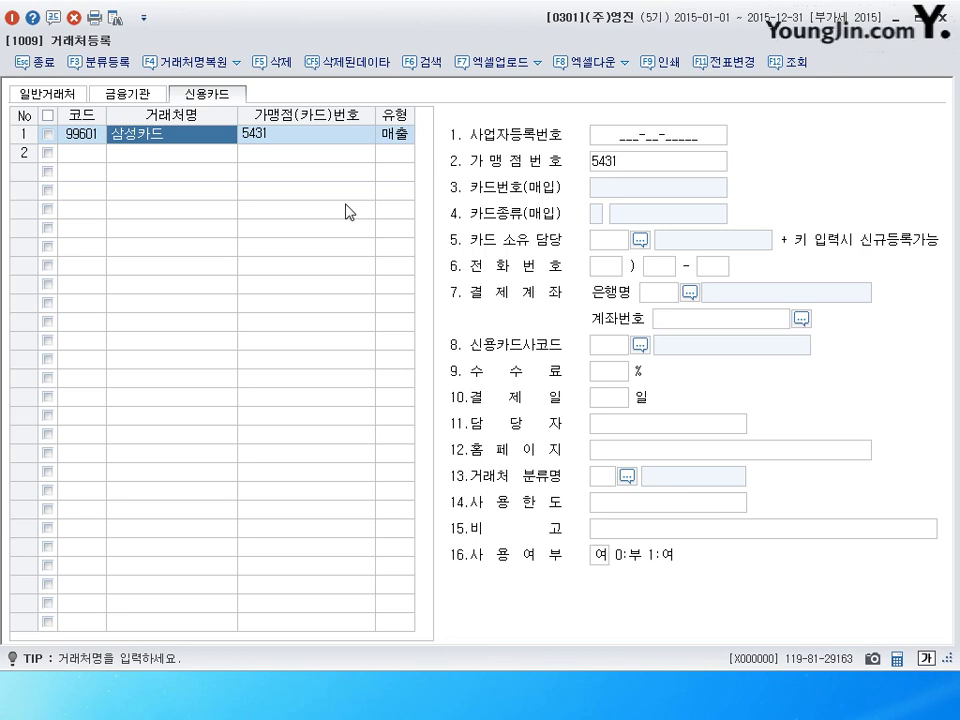
{"action": "left_click", "coordinate": [50, 93]}
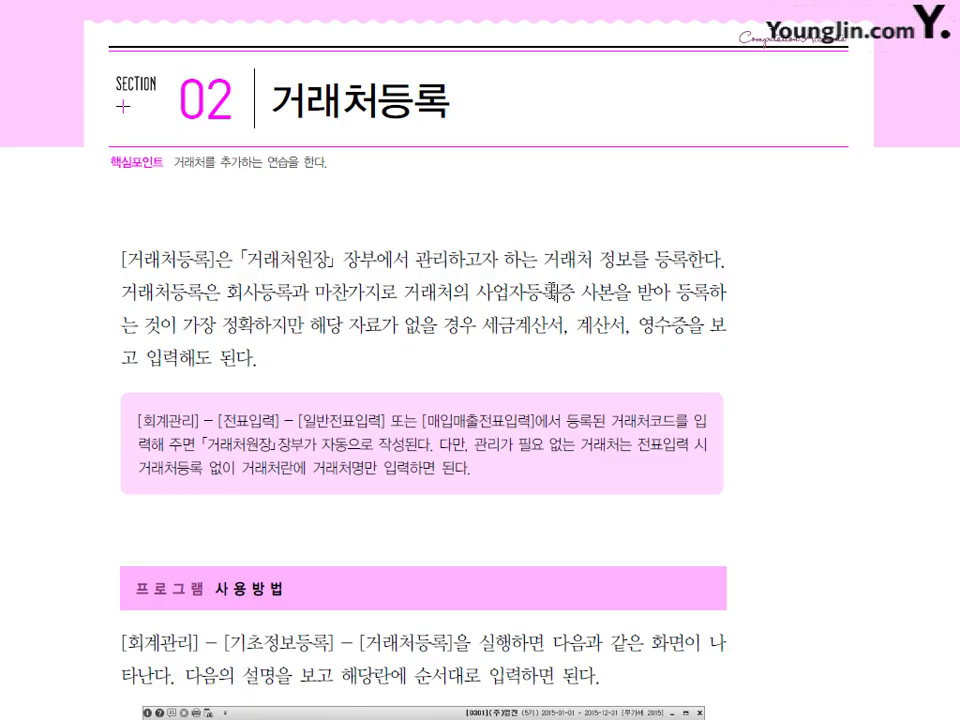
{"action": "scroll", "coordinate": [565, 360], "scroll_direction": "down", "scroll_amount": 10}
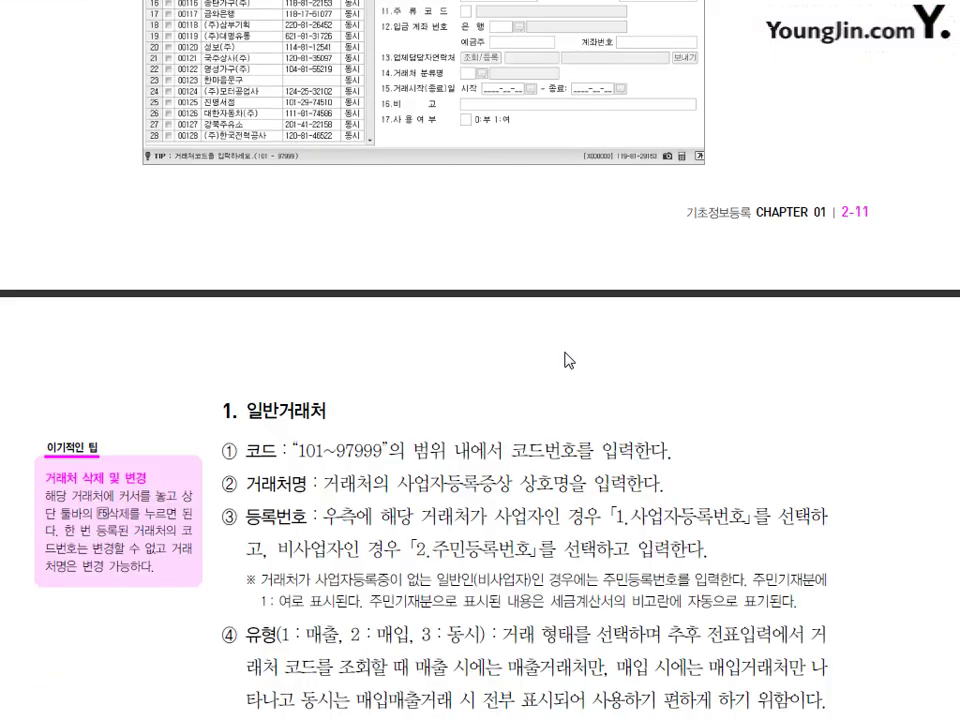
{"action": "scroll", "coordinate": [606, 400], "scroll_direction": "down", "scroll_amount": 15}
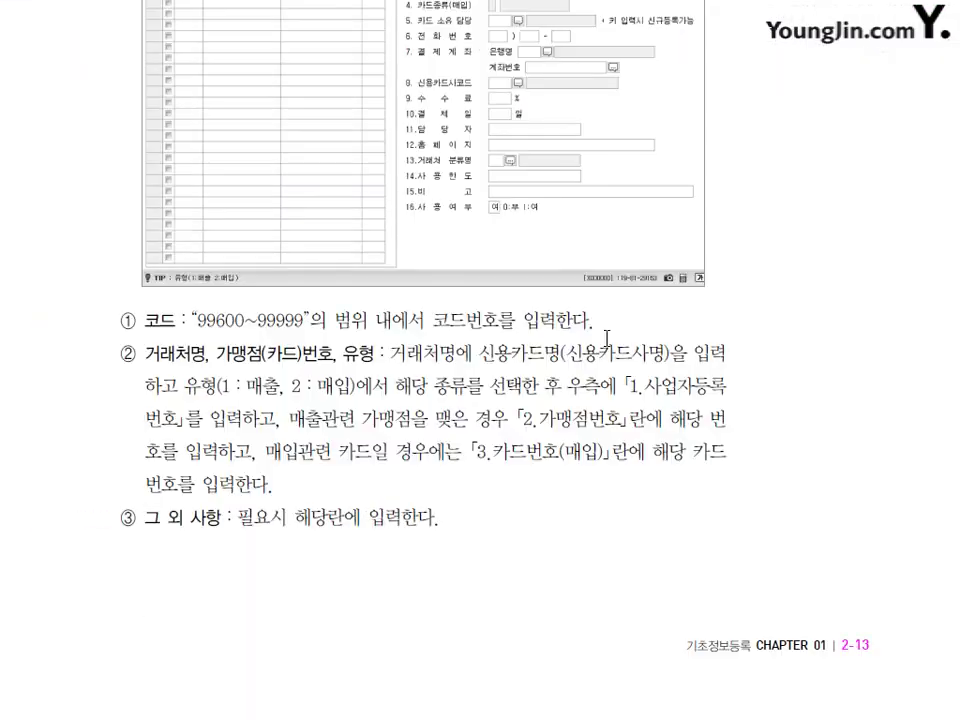
{"action": "scroll", "coordinate": [606, 338], "scroll_direction": "down", "scroll_amount": 10}
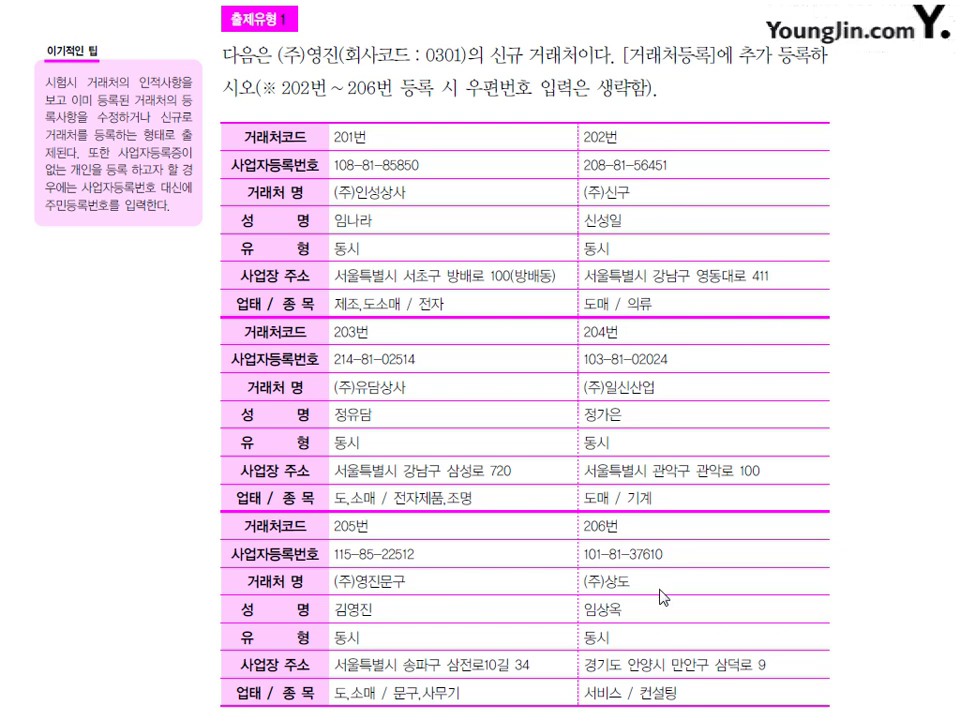
{"action": "left_click_drag", "start_coordinate": [281, 88], "coordinate": [583, 97]}
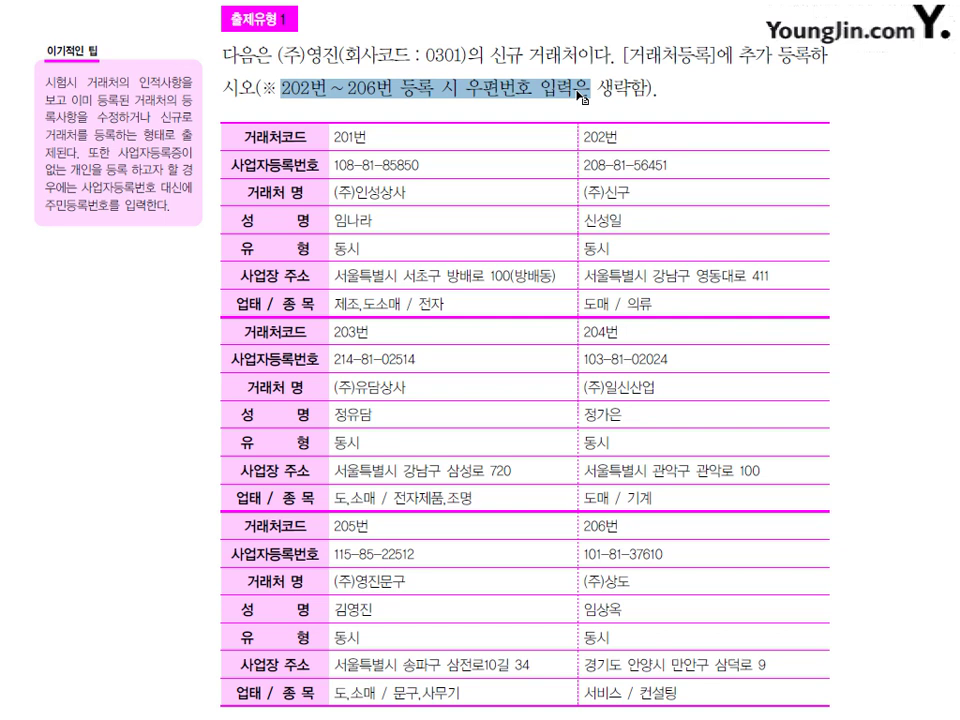
{"action": "left_click", "coordinate": [583, 97]}
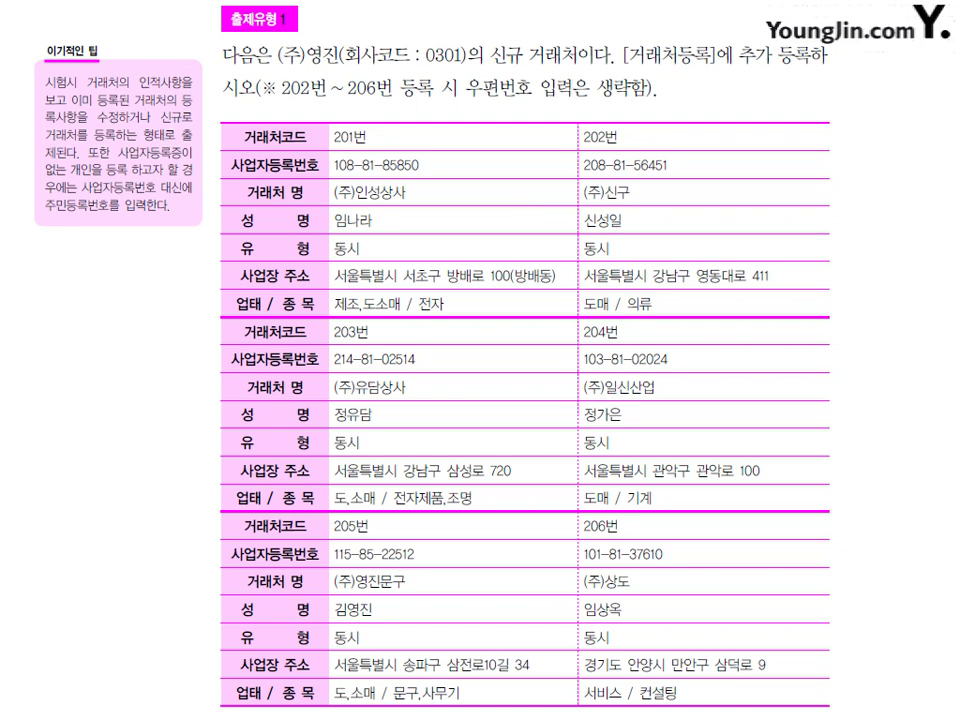
{"action": "key", "text": "alt+Tab"}
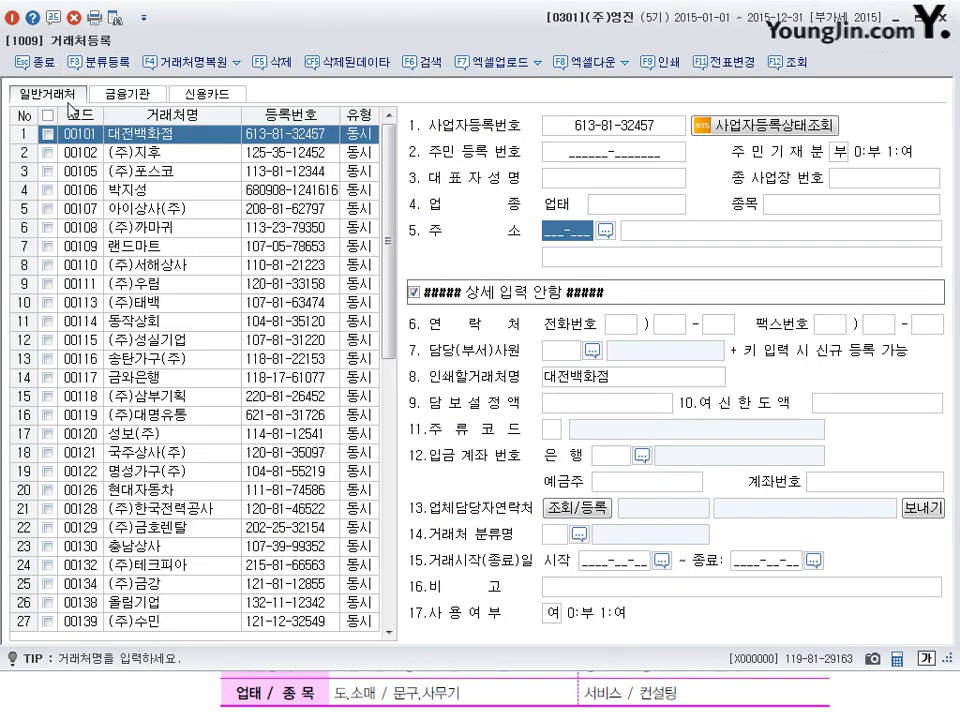
Add code 00201 named (주)인성상사 in empty row 57 with type 3:동시.
{"action": "left_click", "coordinate": [358, 132]}
{"action": "scroll", "coordinate": [390, 450], "scroll_direction": "down", "scroll_amount": 10}
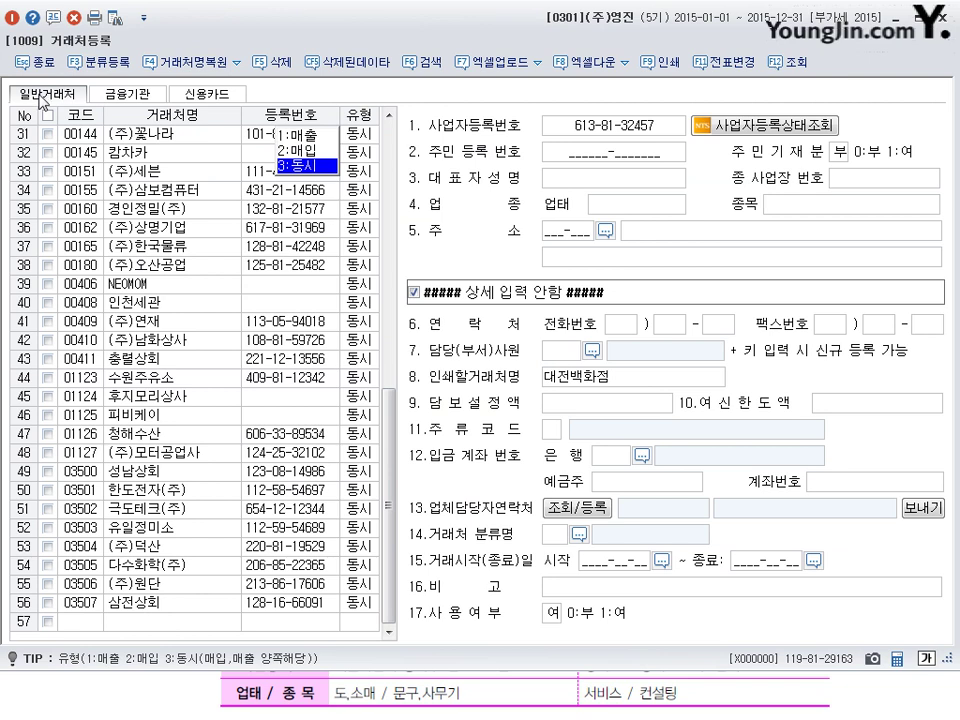
{"action": "left_click", "coordinate": [85, 622]}
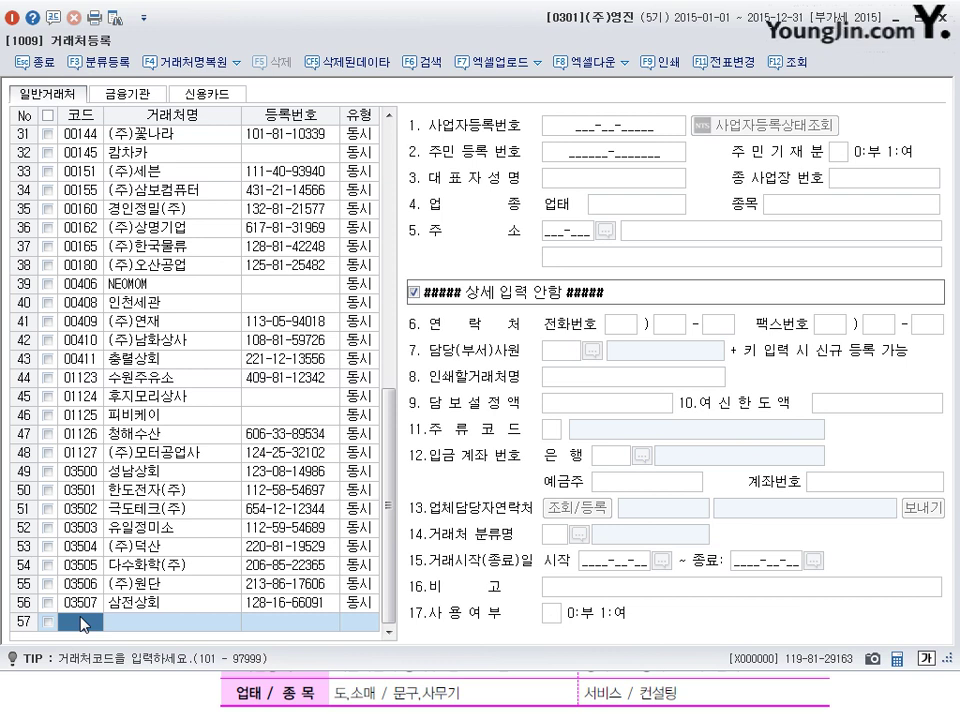
{"action": "type", "text": "201"}
{"action": "key", "text": "Return"}
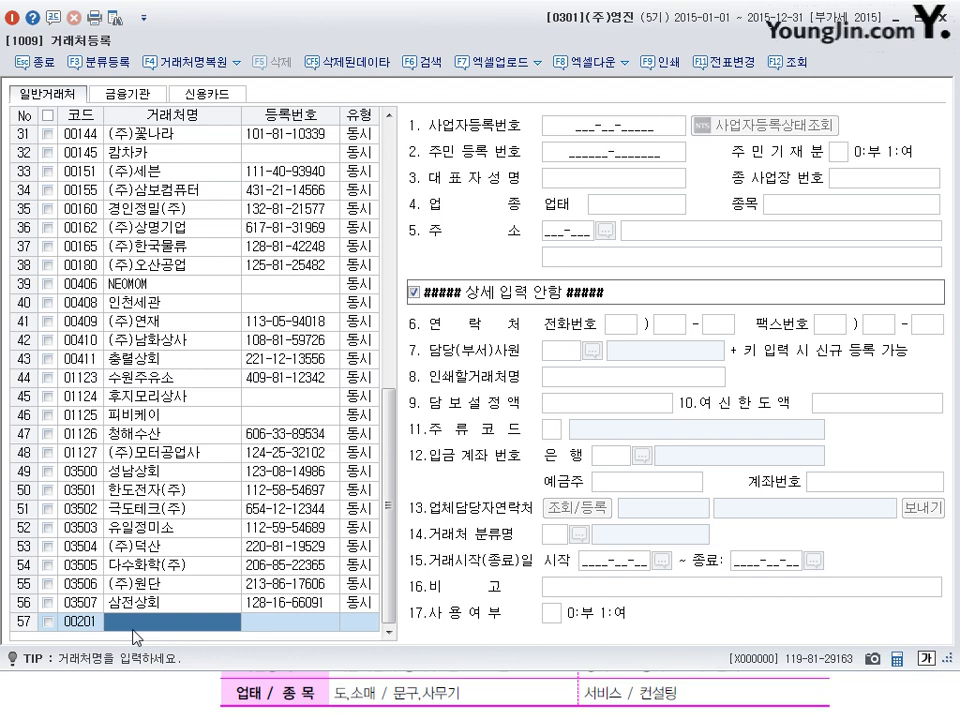
{"action": "type", "text": "(주"}
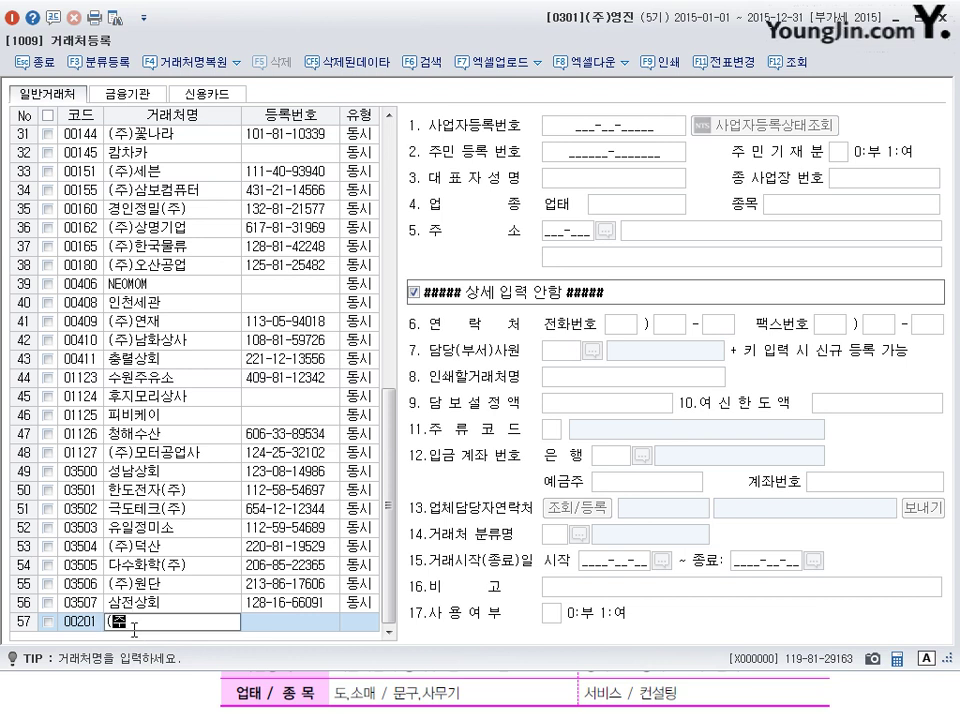
{"action": "type", "text": ")인성상사"}
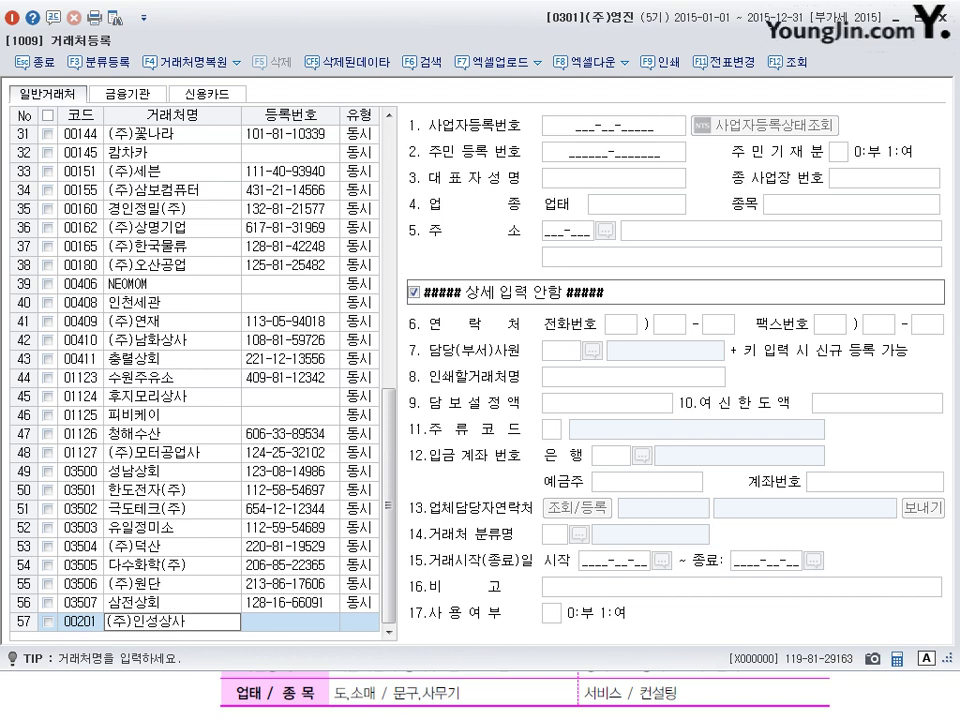
{"action": "key", "text": "Return"}
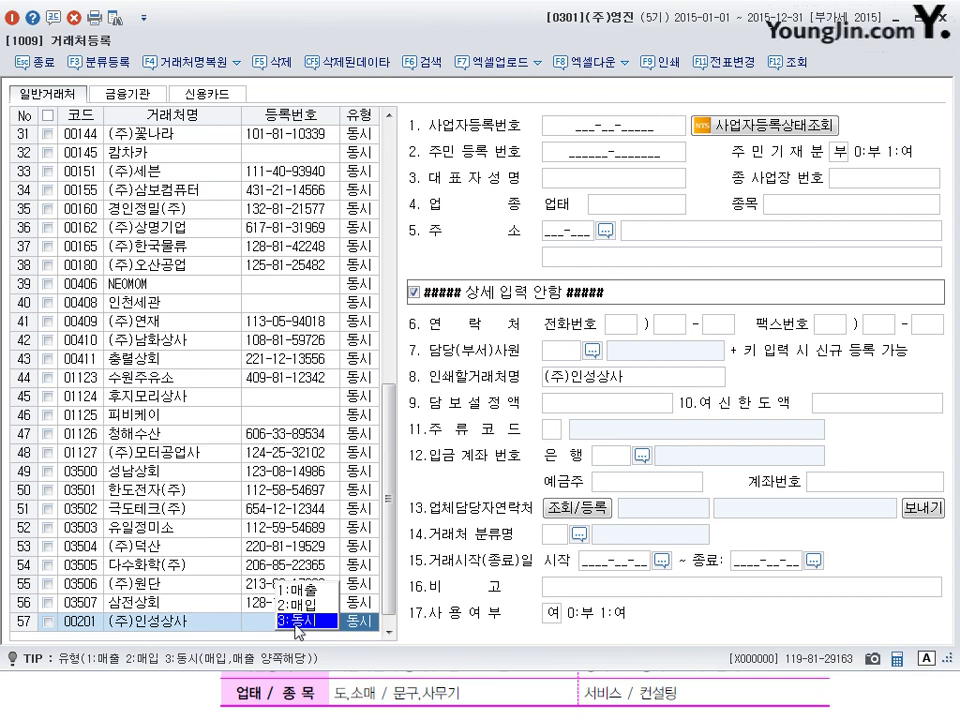
{"action": "left_click", "coordinate": [298, 621]}
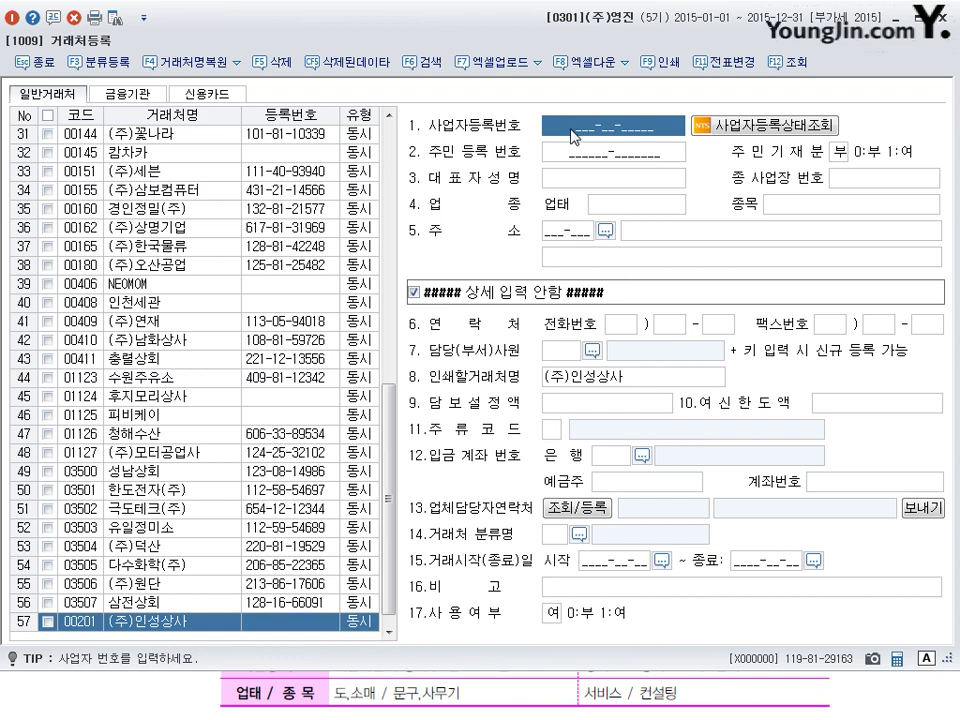
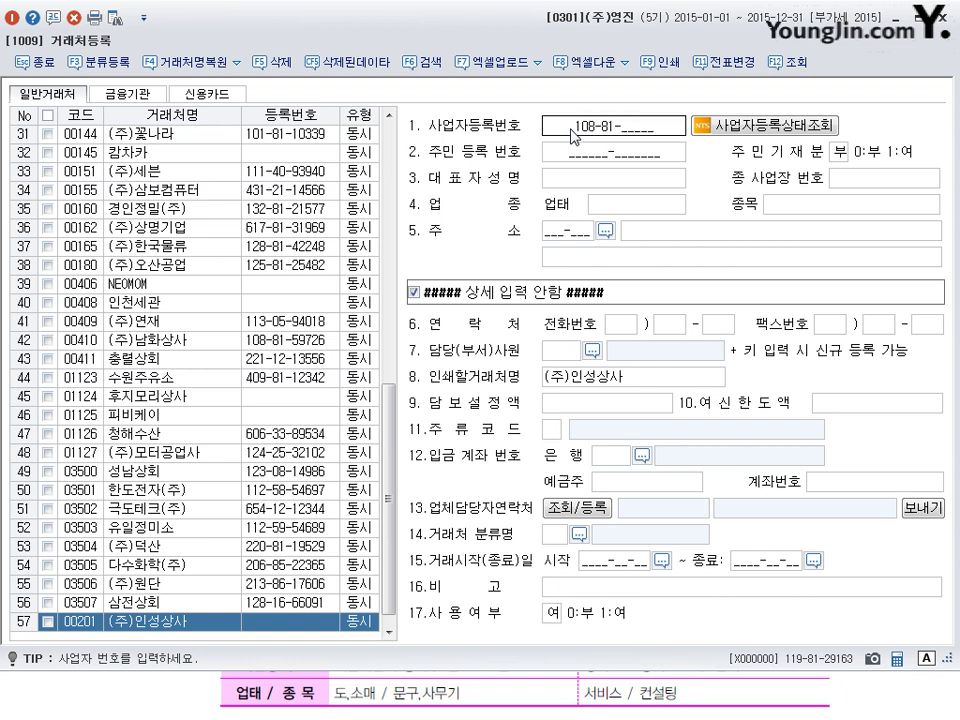
{"action": "key", "text": "Return"}
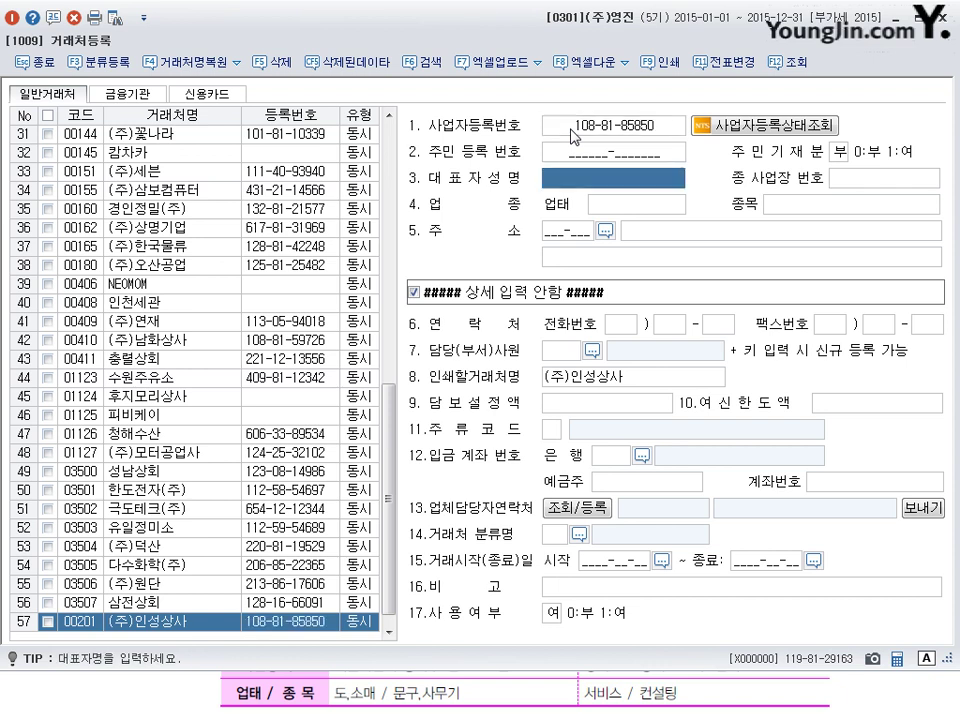
{"action": "type", "text": "ㅇ"}
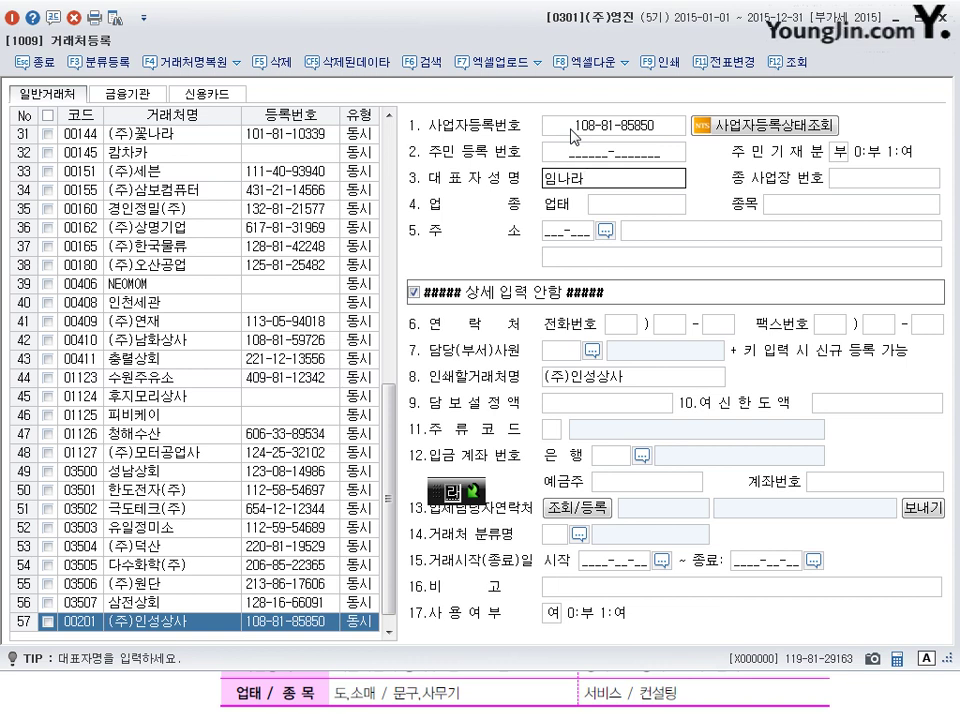
{"action": "key", "text": "Return"}
{"action": "key", "text": "Return"}
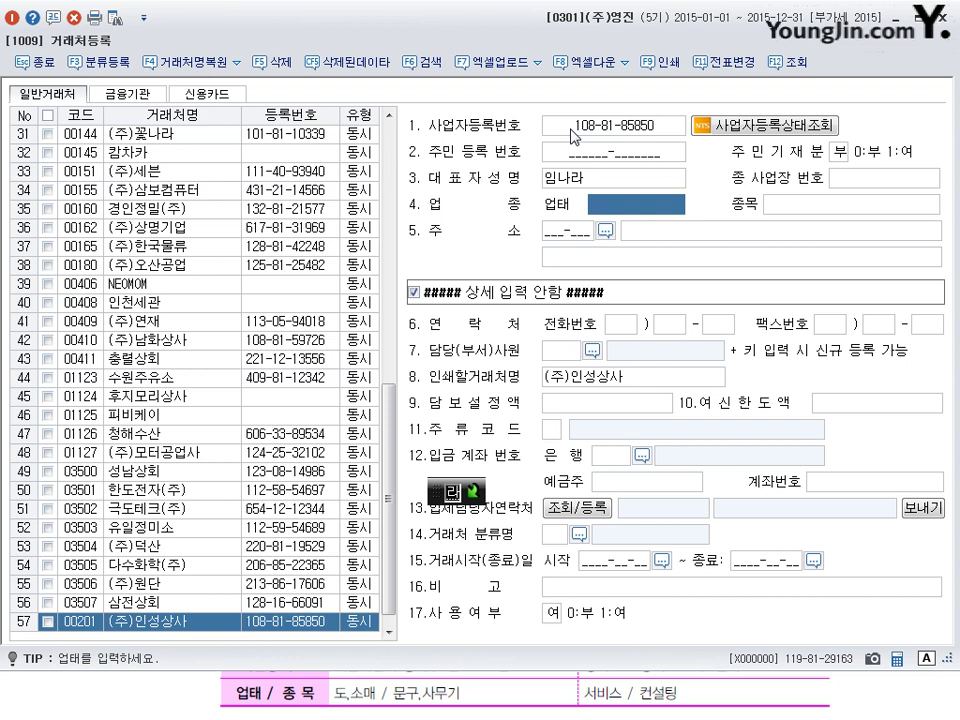
{"action": "type", "text": "제조,"}
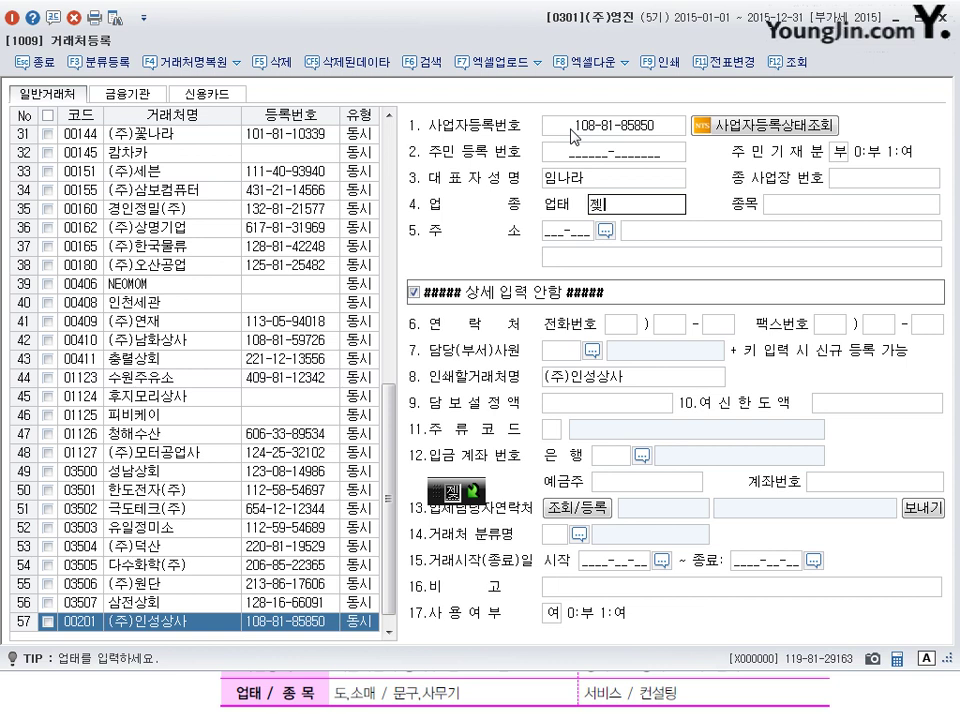
{"action": "type", "text": "도소ㅁ"}
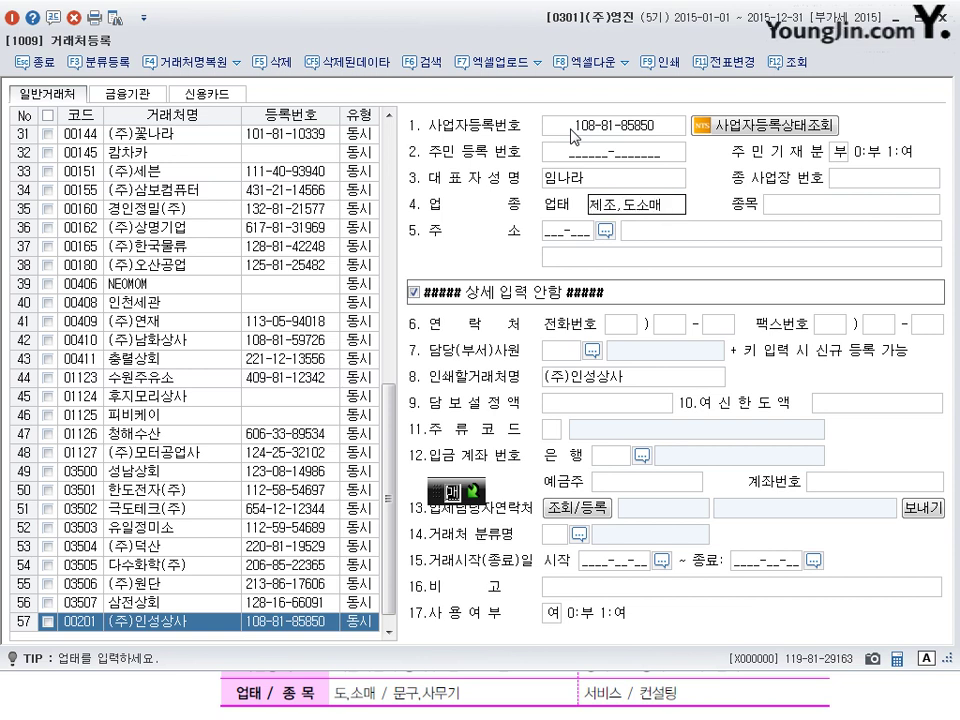
{"action": "type", "text": "ㅐ"}
{"action": "key", "text": "Return"}
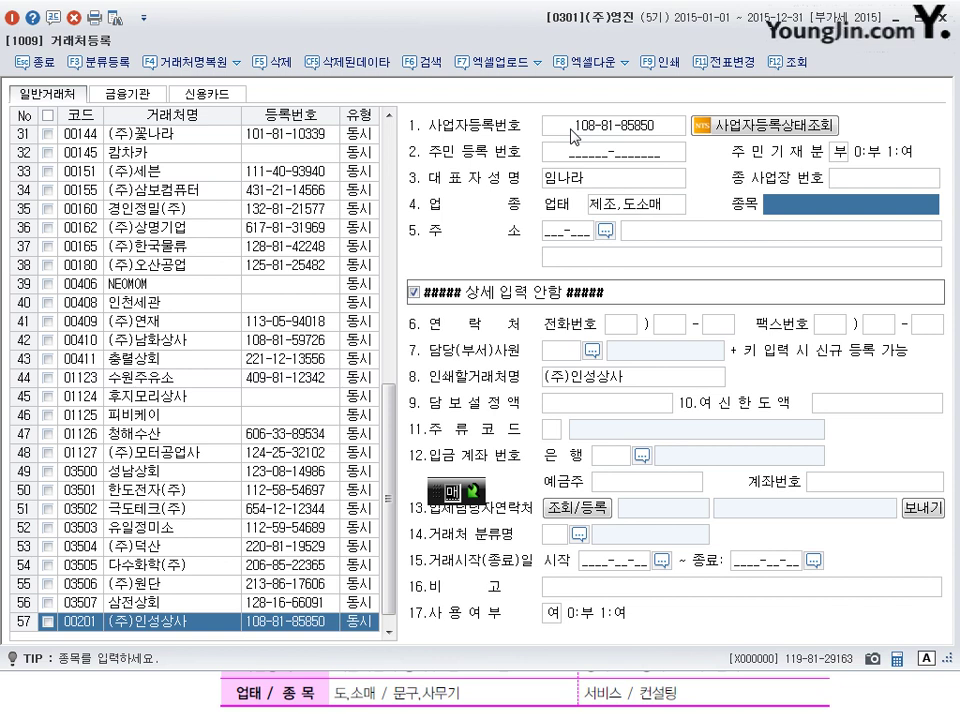
{"action": "type", "text": "전자"}
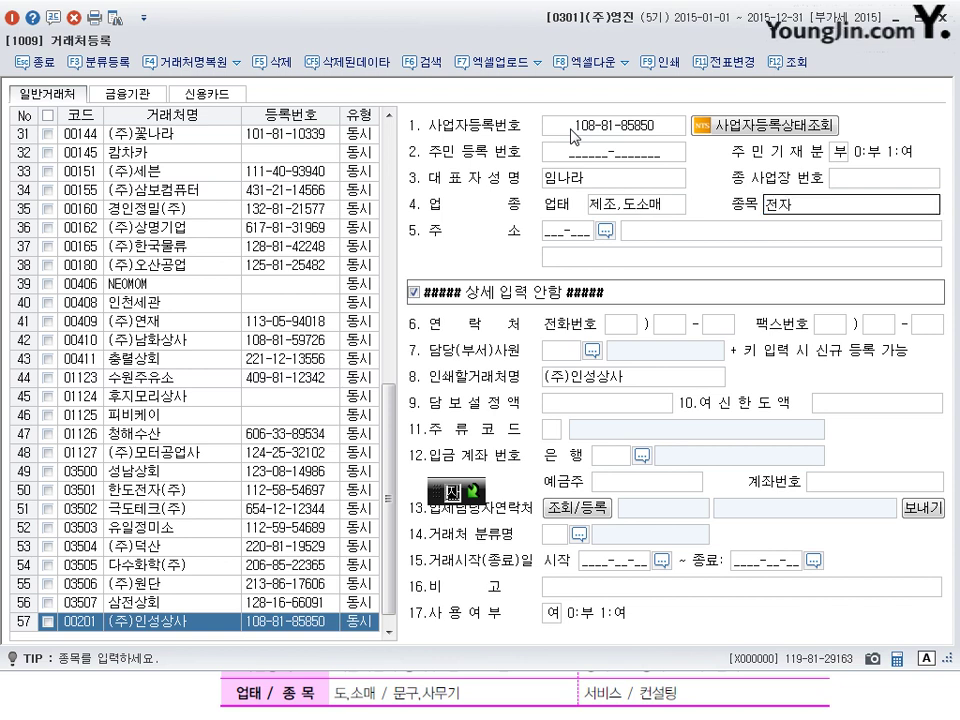
{"action": "key", "text": "Return"}
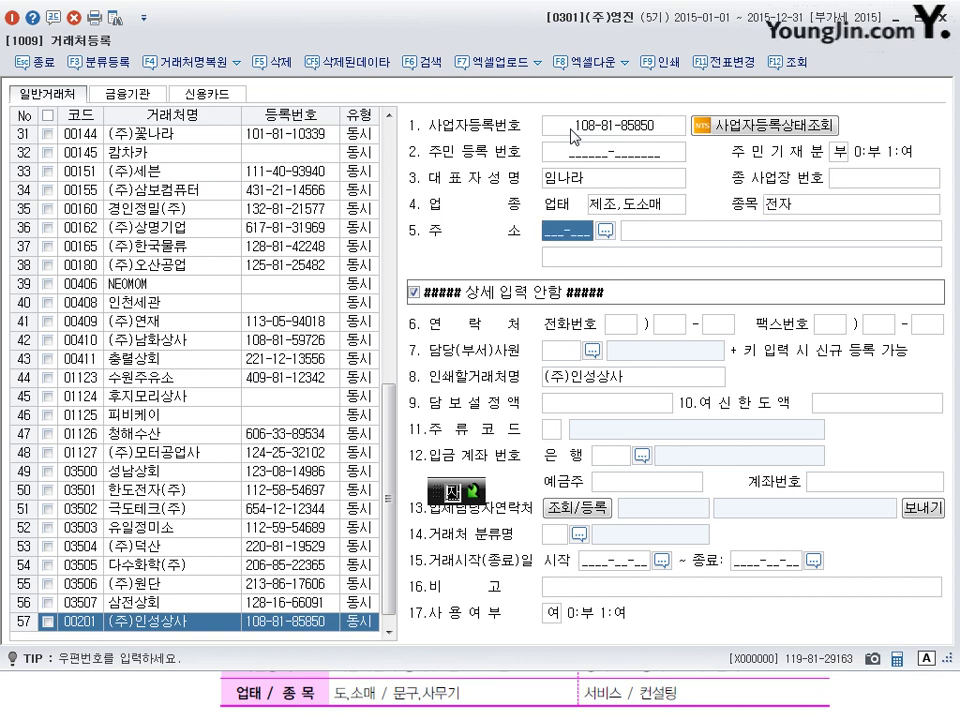
{"action": "left_click", "coordinate": [606, 231]}
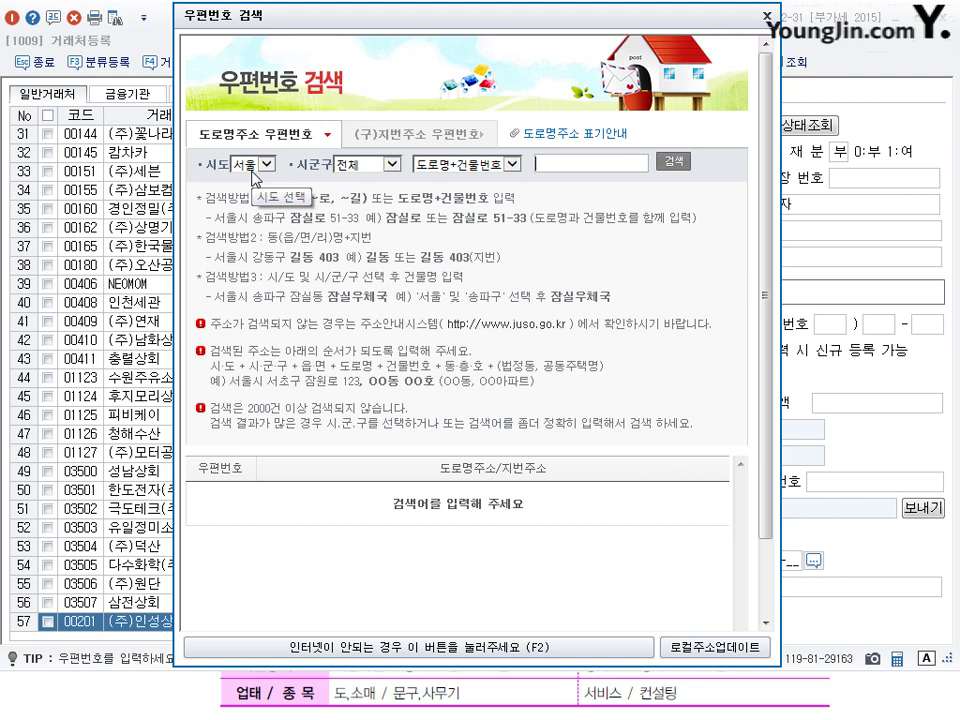
{"action": "left_click", "coordinate": [393, 165]}
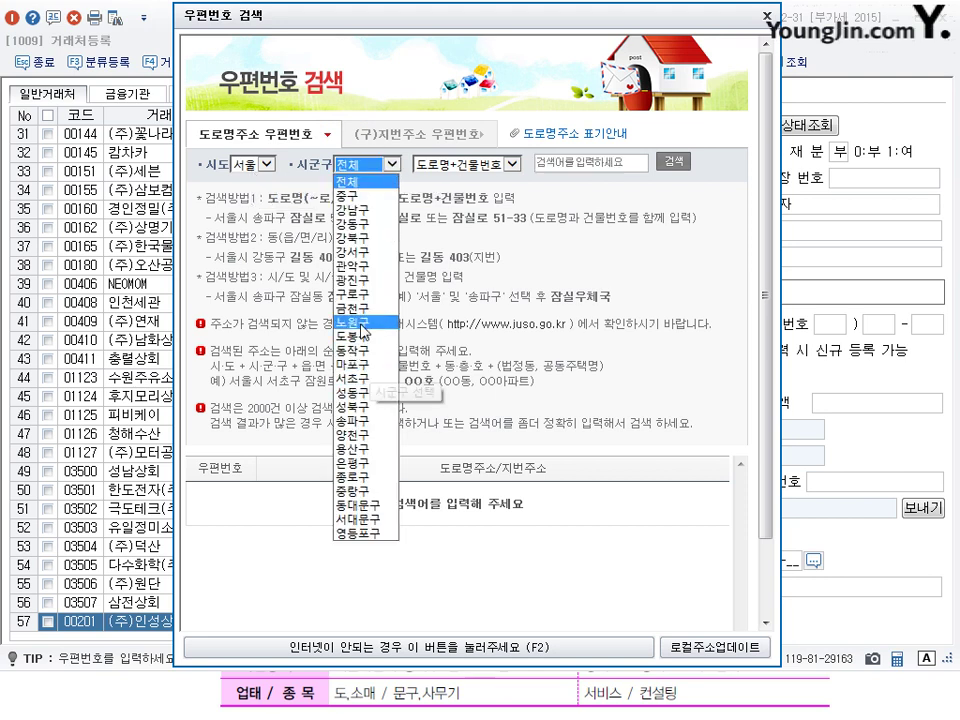
{"action": "left_click", "coordinate": [352, 380]}
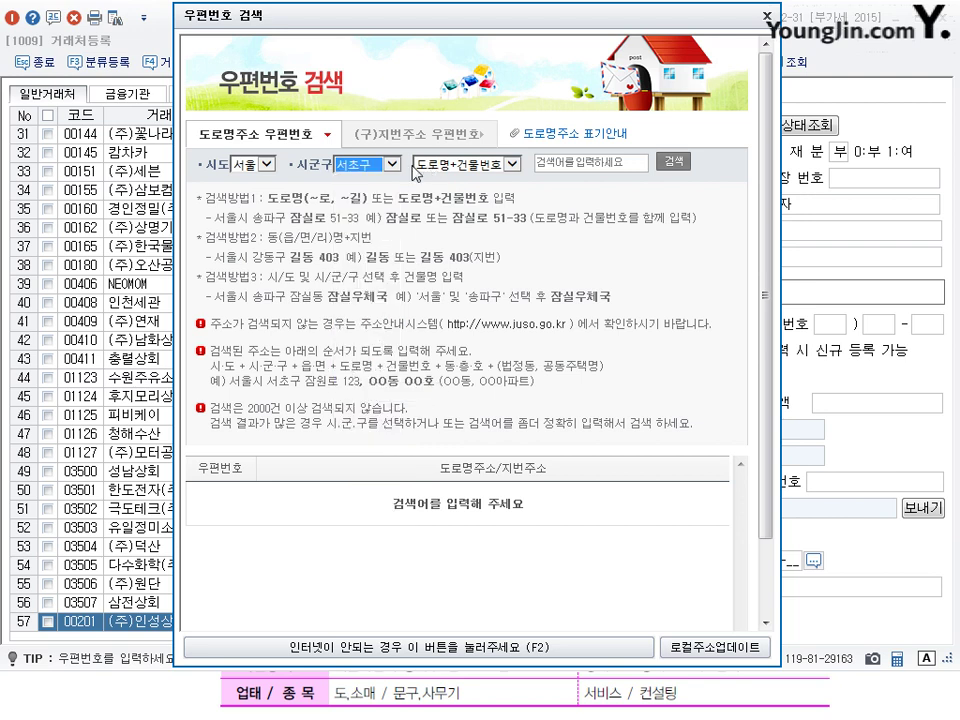
{"action": "left_click", "coordinate": [549, 168]}
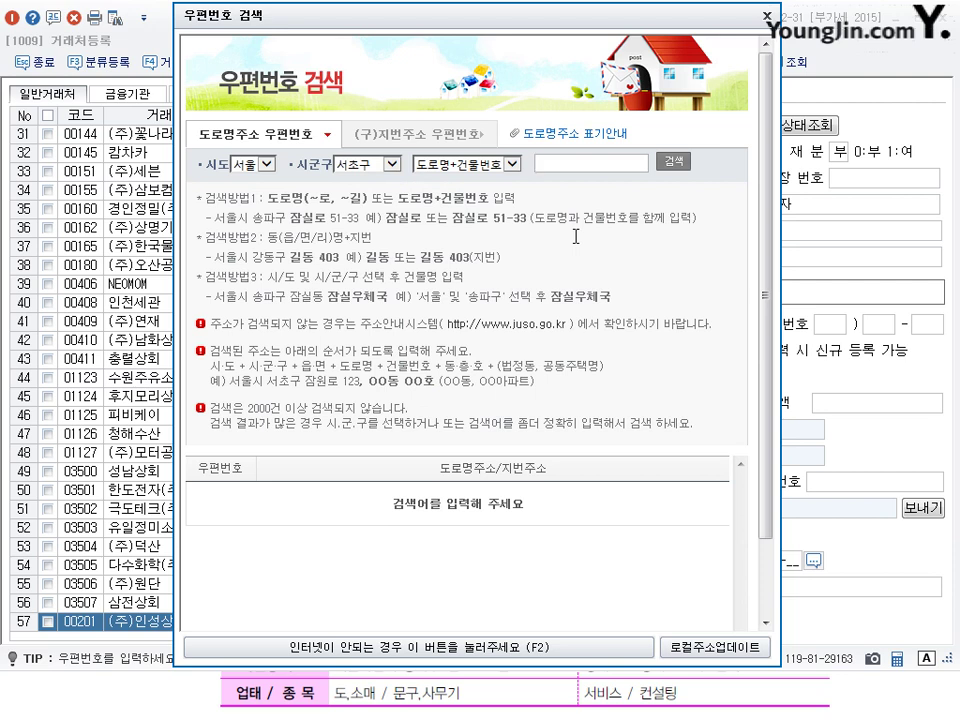
{"action": "type", "text": "방"}
{"action": "type", "text": "브"}
{"action": "type", "text": "배"}
{"action": "type", "text": "로"}
{"action": "type", "text": " 100"}
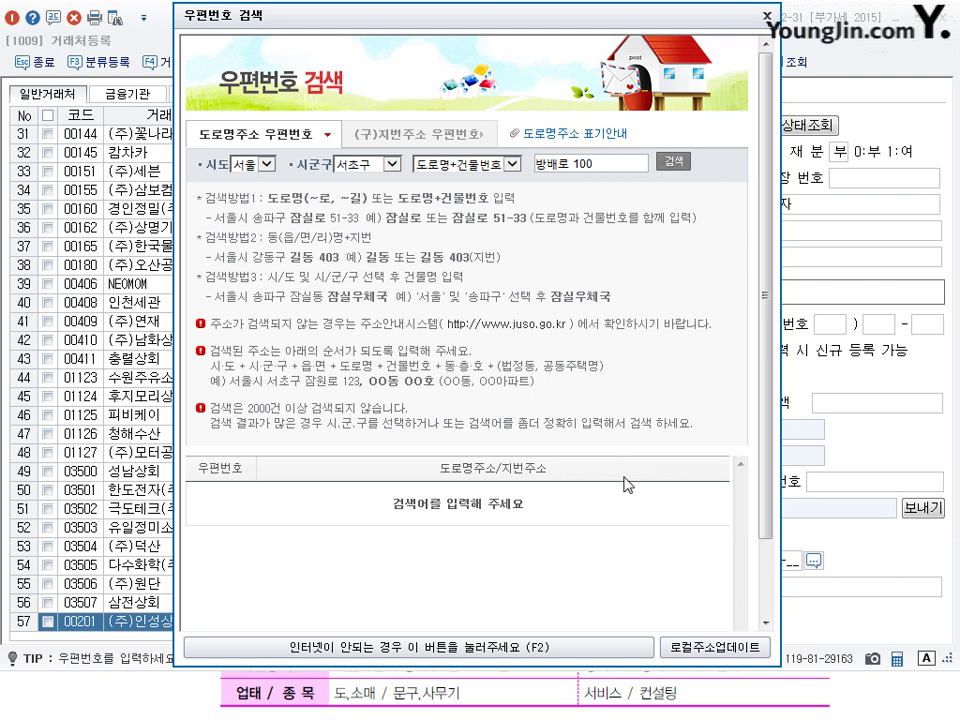
{"action": "left_click", "coordinate": [672, 162]}
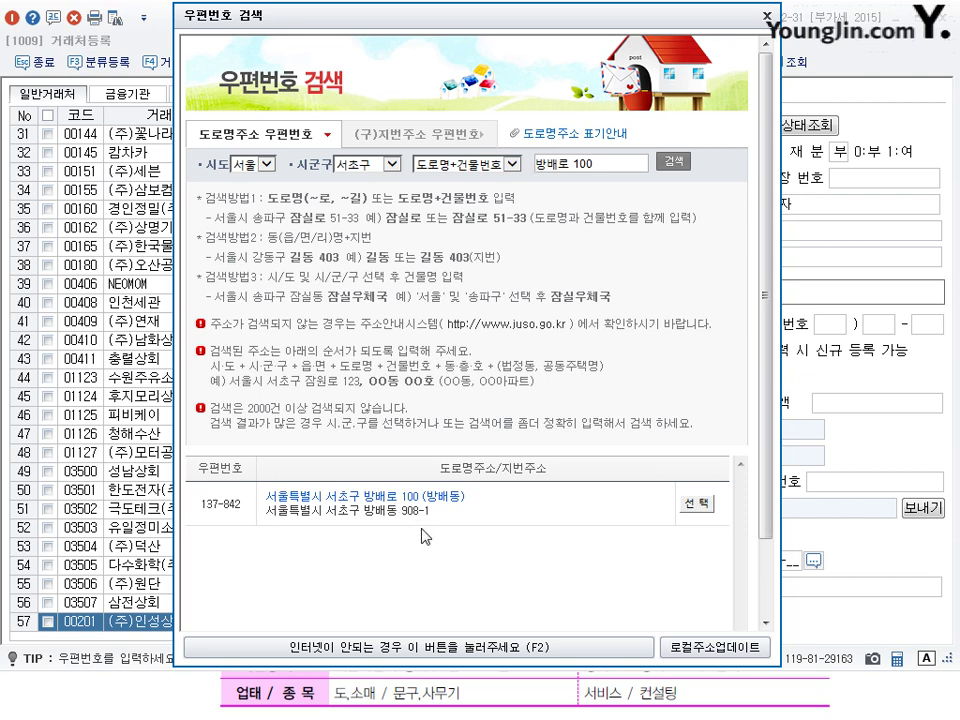
{"action": "left_click", "coordinate": [703, 503]}
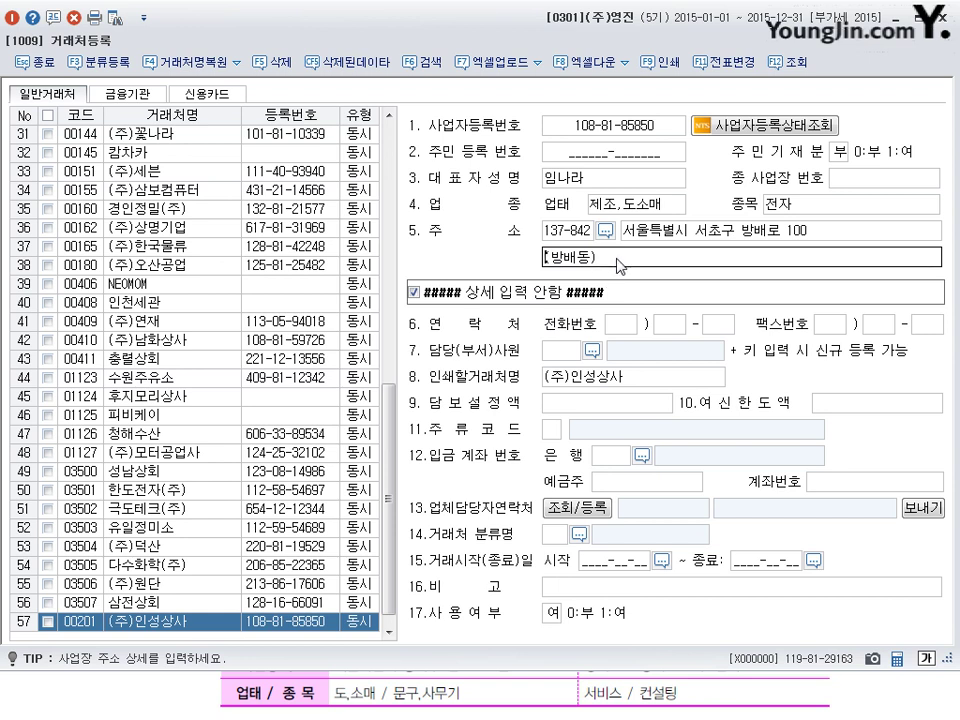
{"action": "left_click", "coordinate": [622, 265]}
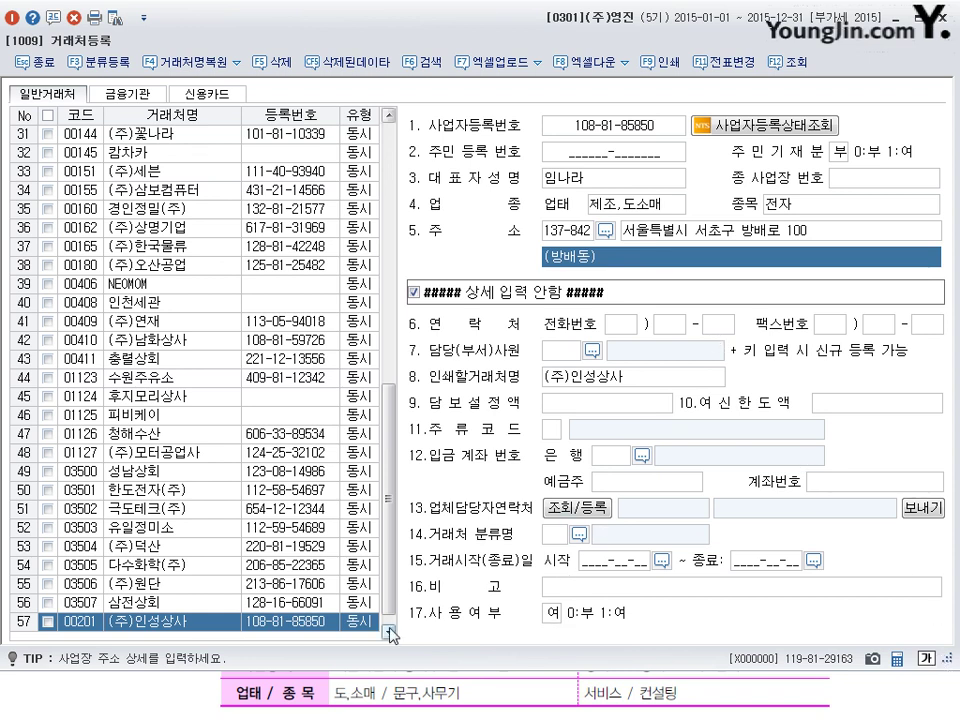
{"action": "left_click", "coordinate": [390, 632]}
{"action": "key", "text": "Return"}
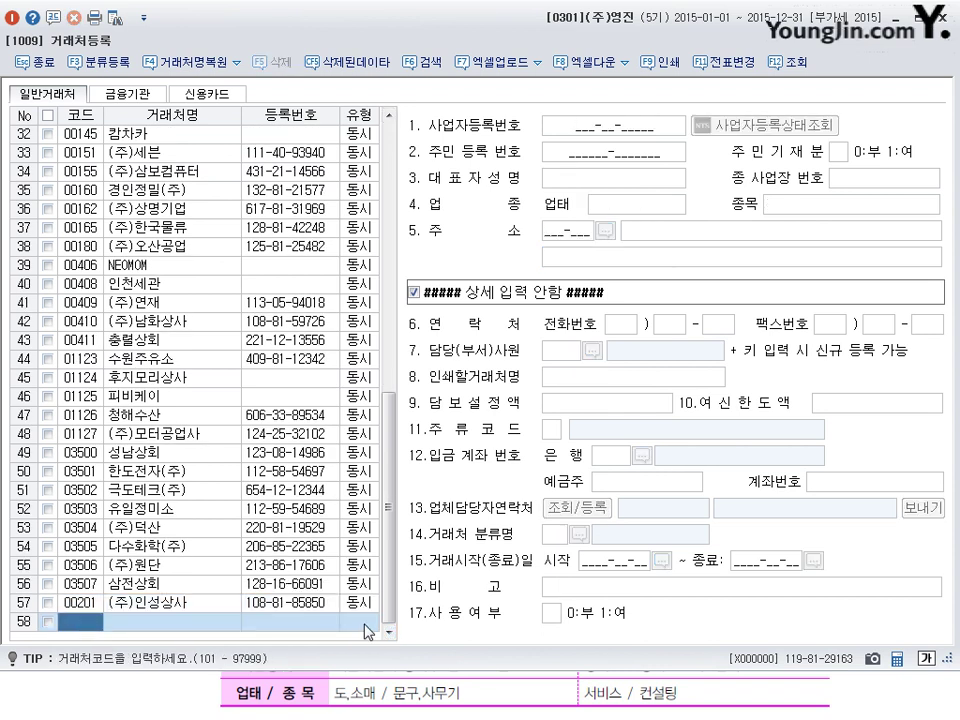
{"action": "type", "text": "202"}
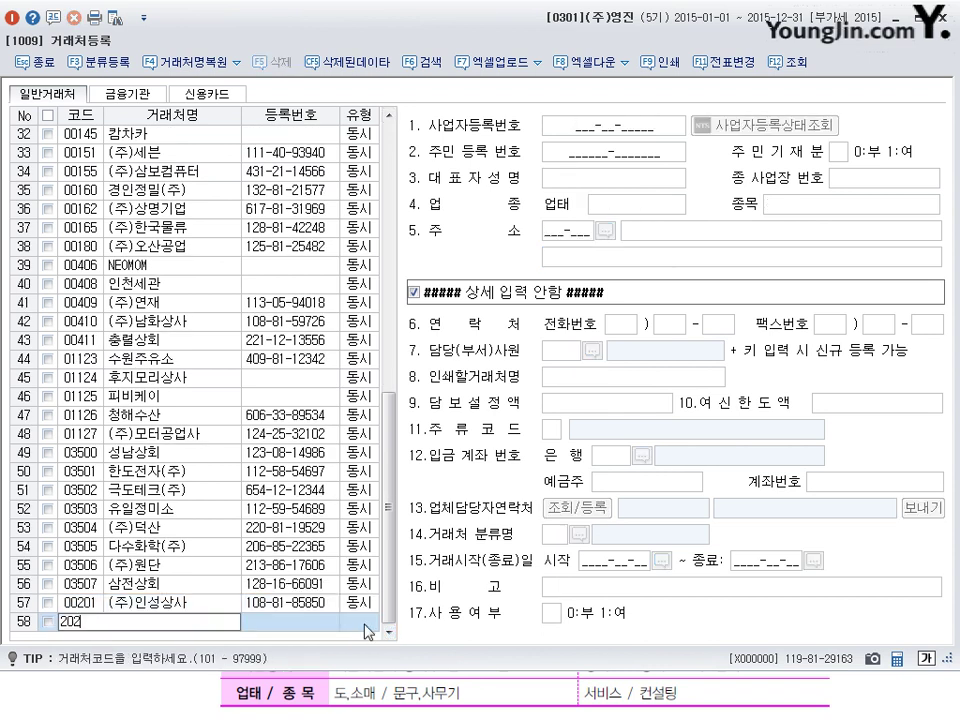
{"action": "key", "text": "Return"}
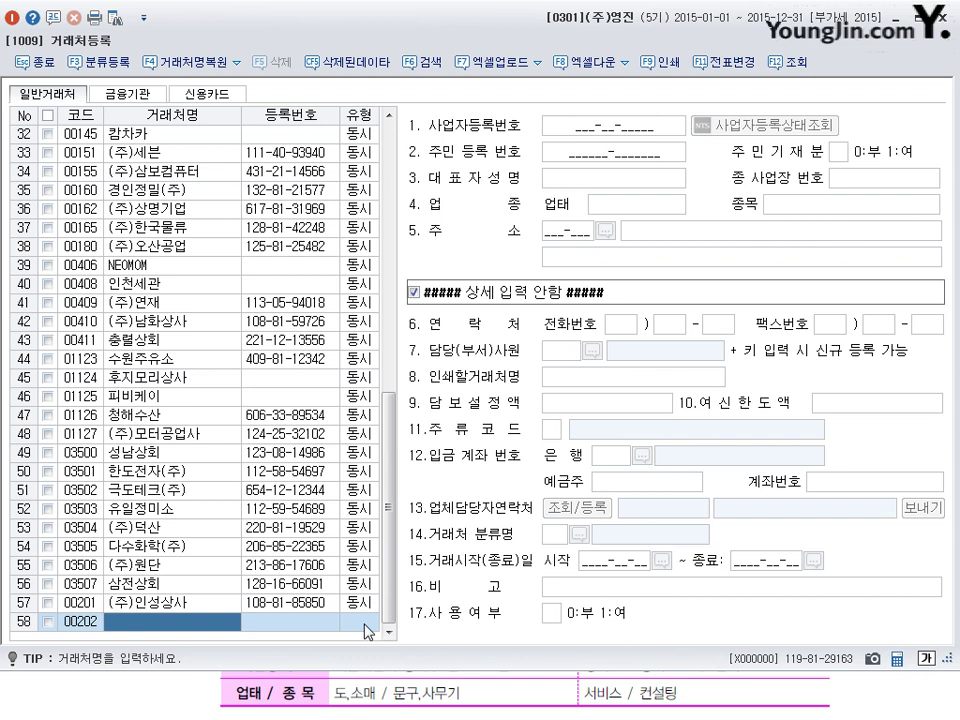
{"action": "type", "text": "("}
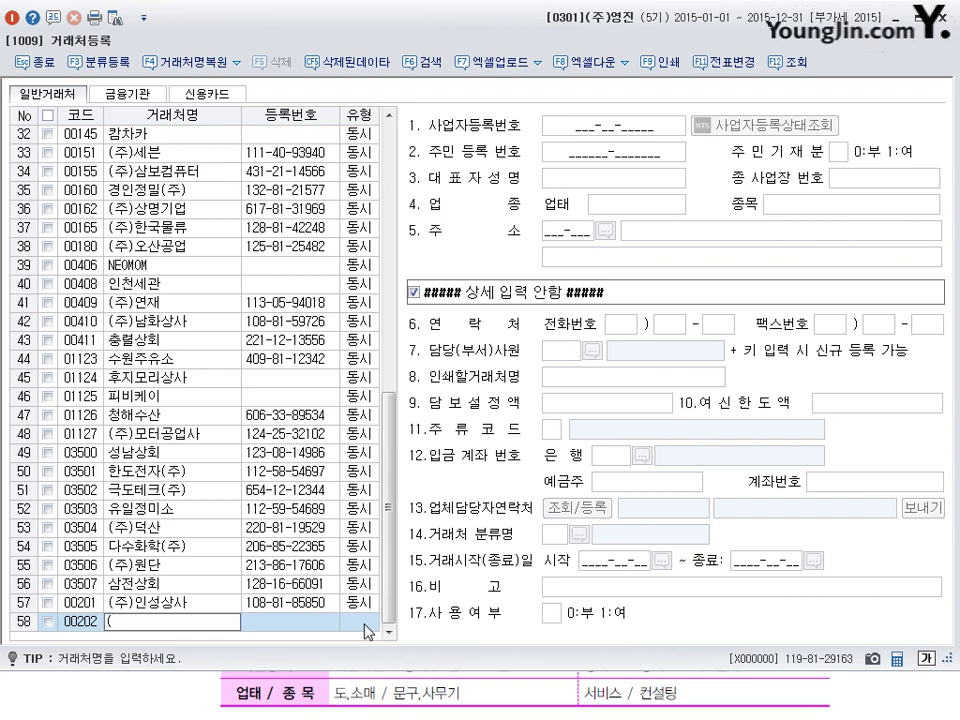
{"action": "type", "text": "주)신구"}
{"action": "key", "text": "Return"}
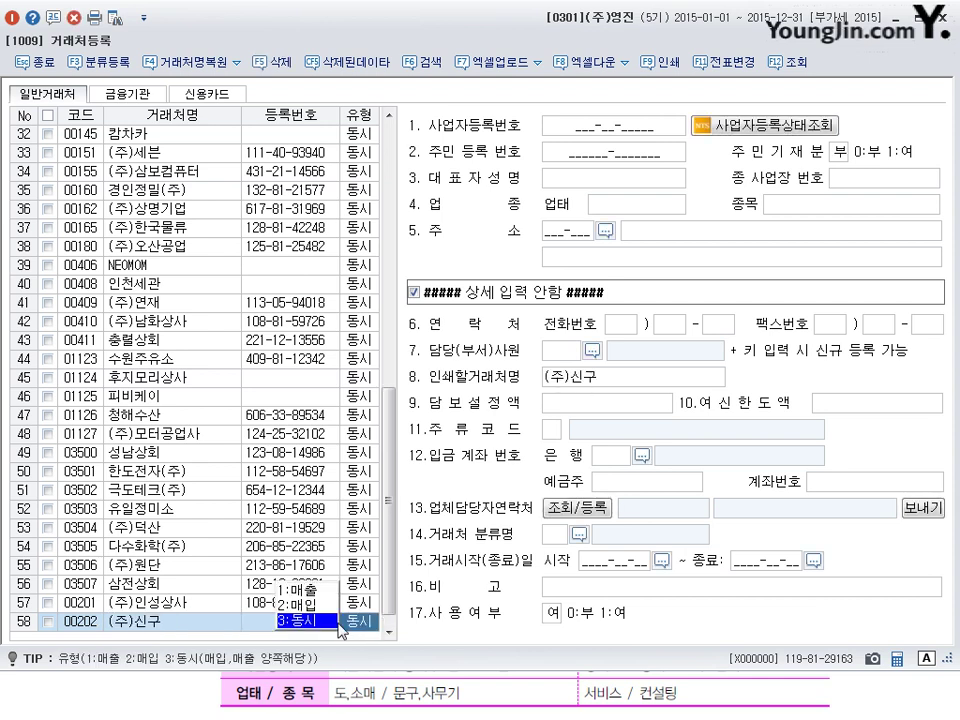
{"action": "key", "text": "Return"}
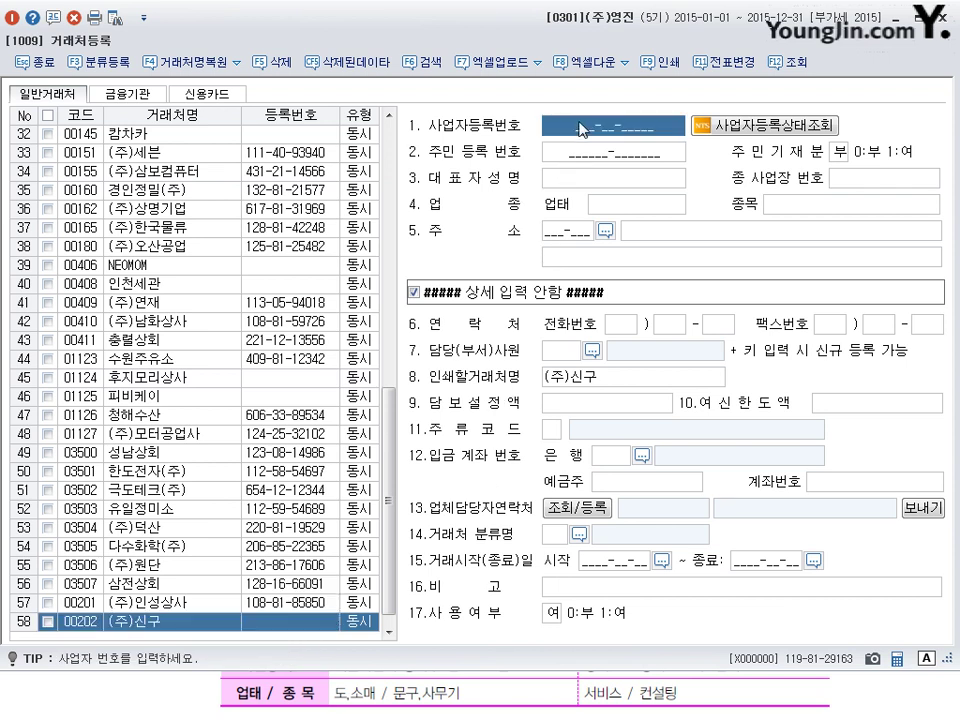
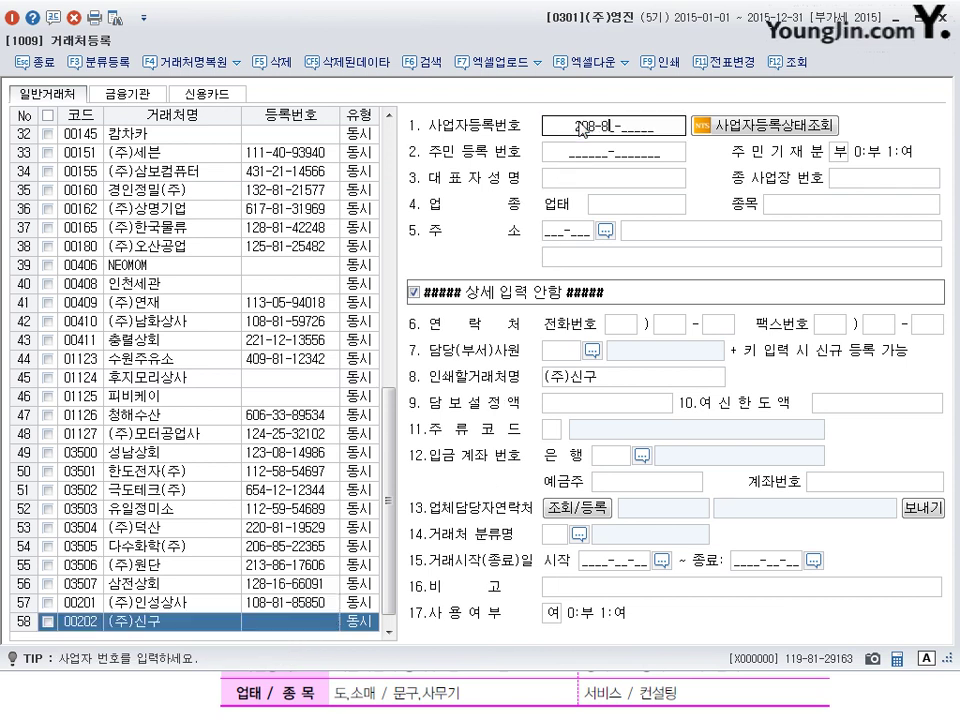
{"action": "key", "text": "Return"}
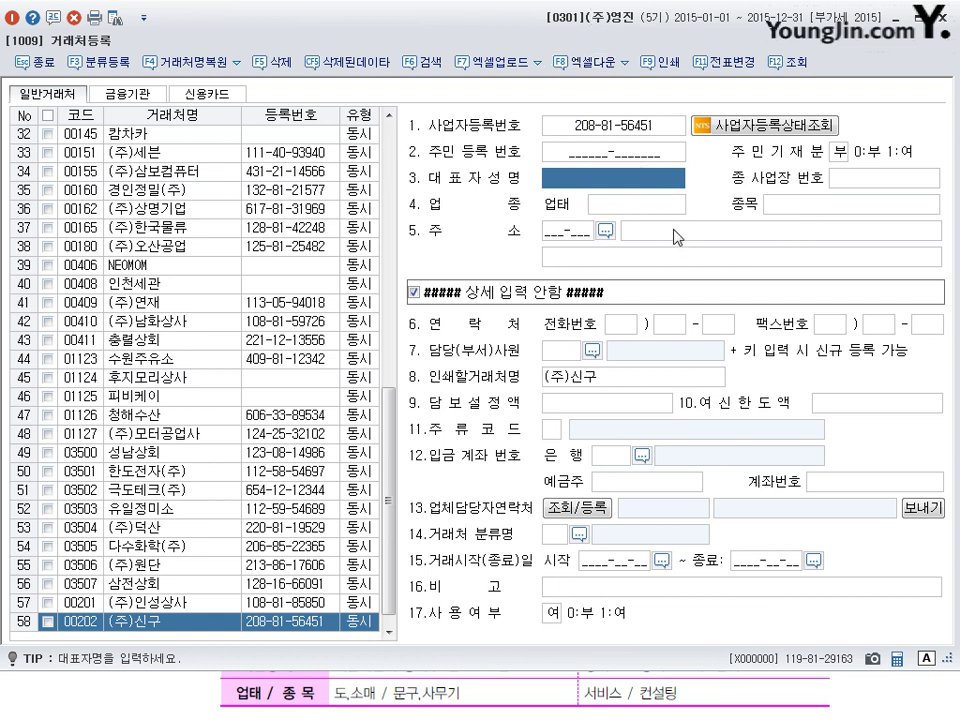
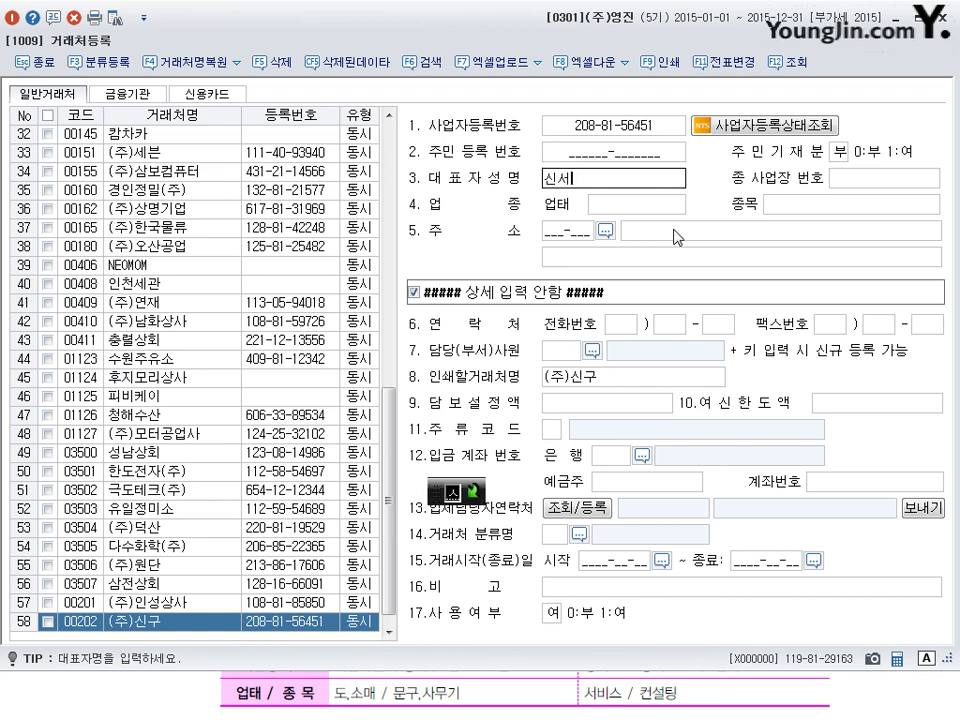
{"action": "key", "text": "Return"}
{"action": "key", "text": "Return"}
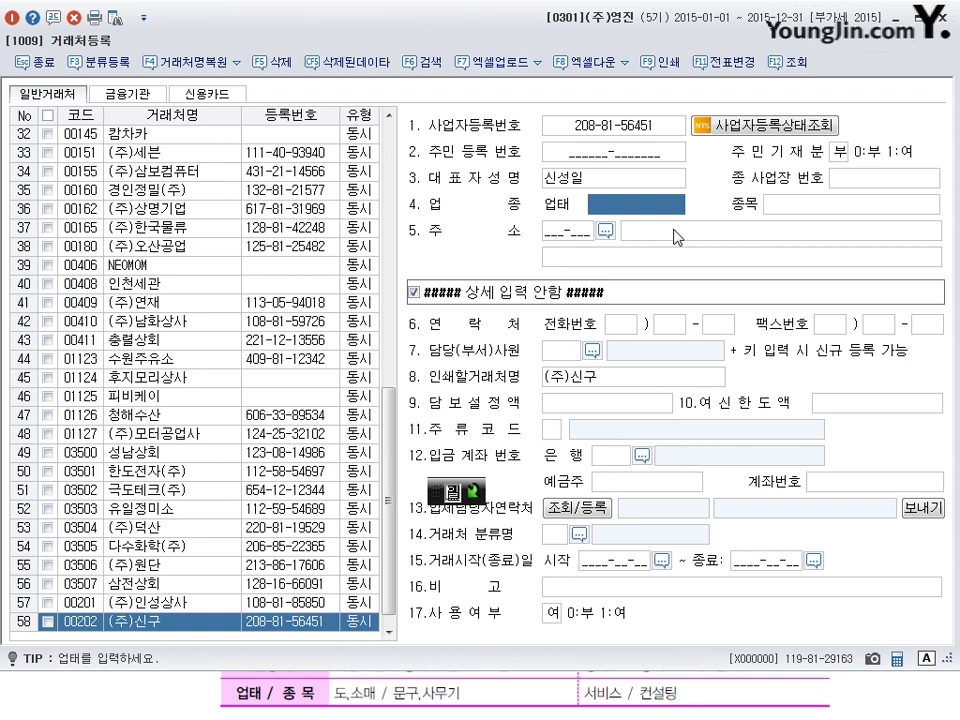
{"action": "type", "text": "도매"}
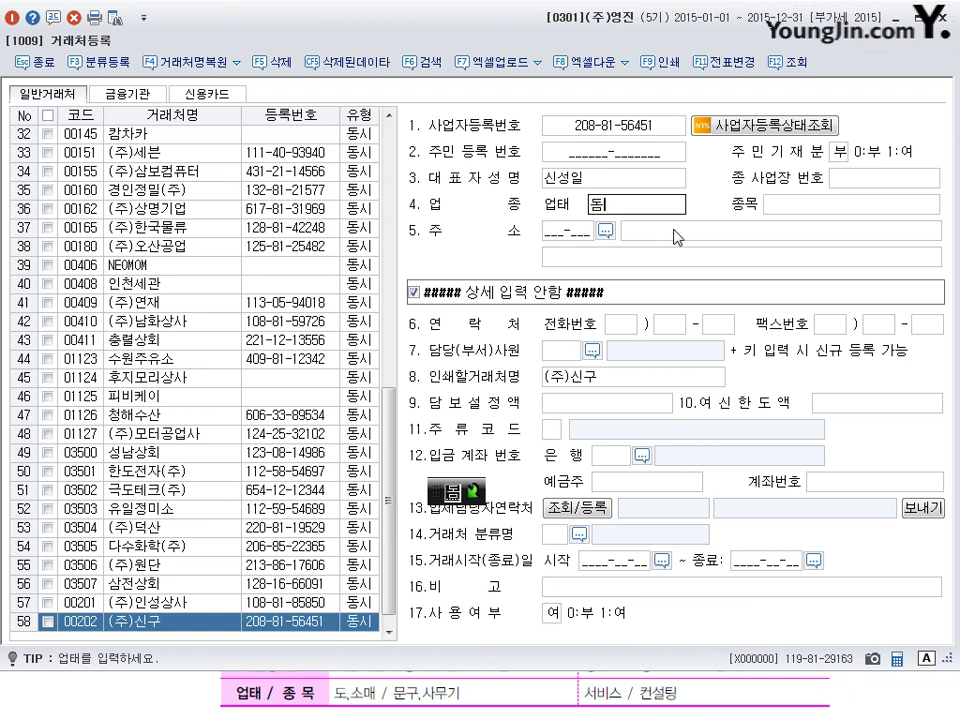
{"action": "key", "text": "Return"}
{"action": "type", "text": "의류"}
{"action": "key", "text": "Return"}
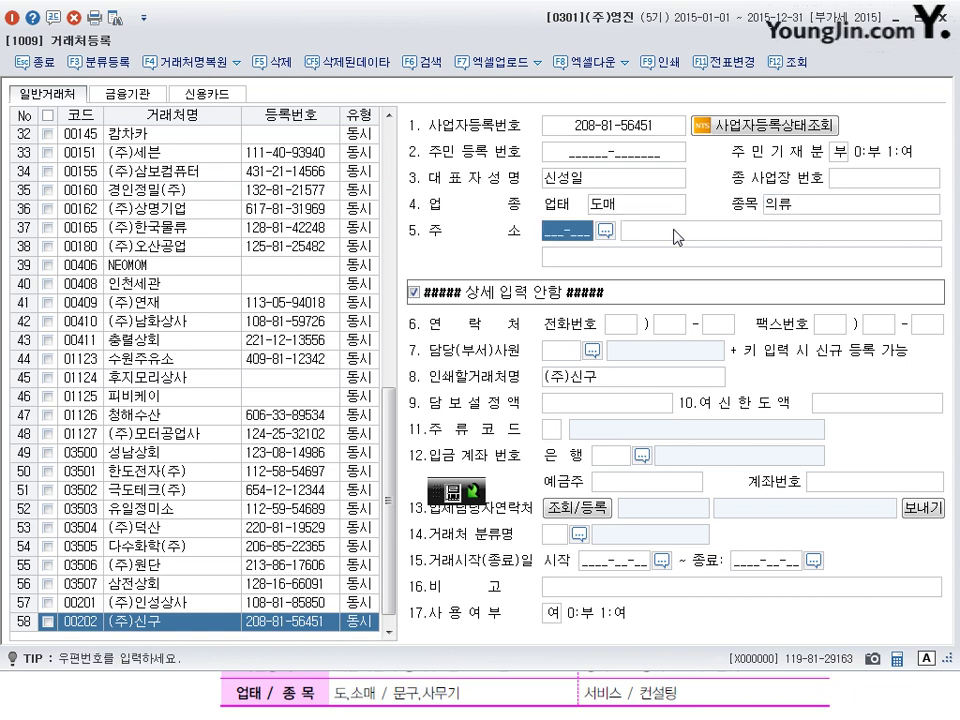
{"action": "key", "text": "Return"}
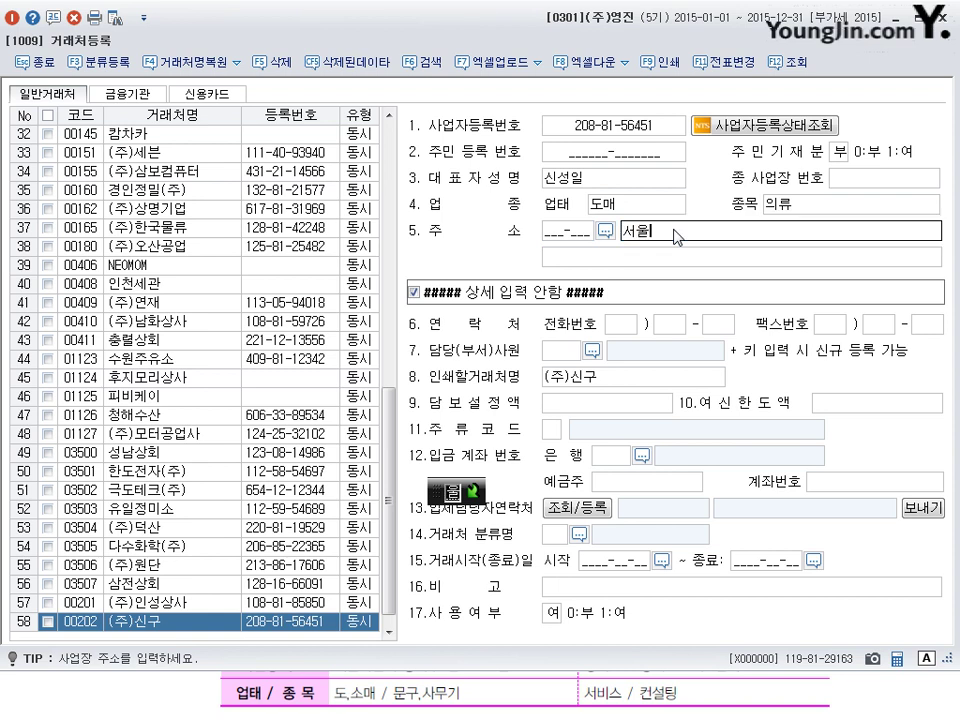
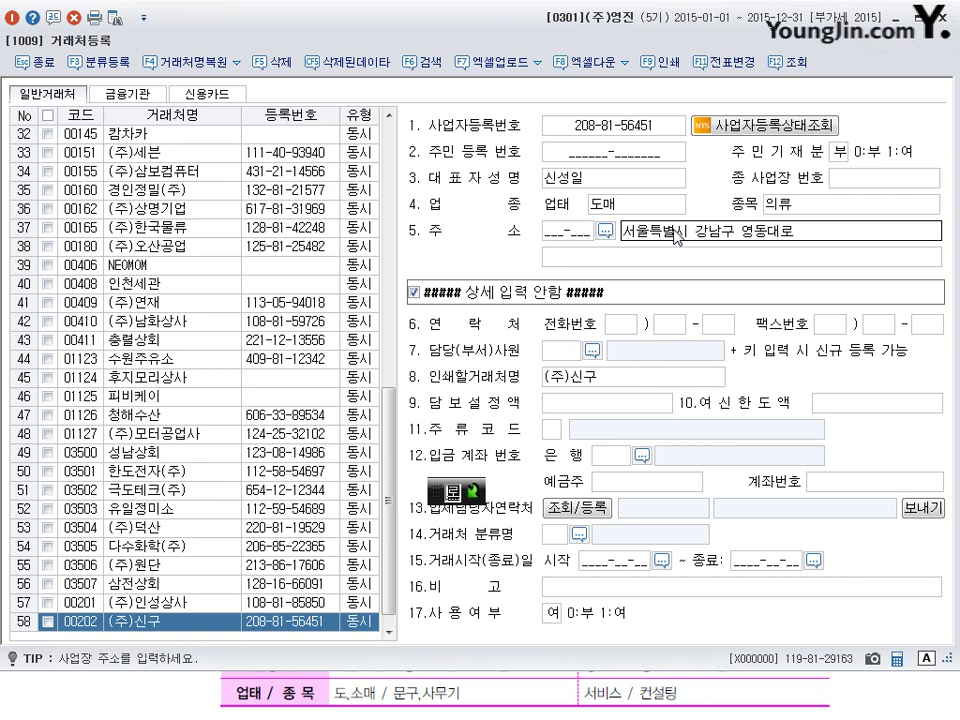
{"action": "key", "text": "Return"}
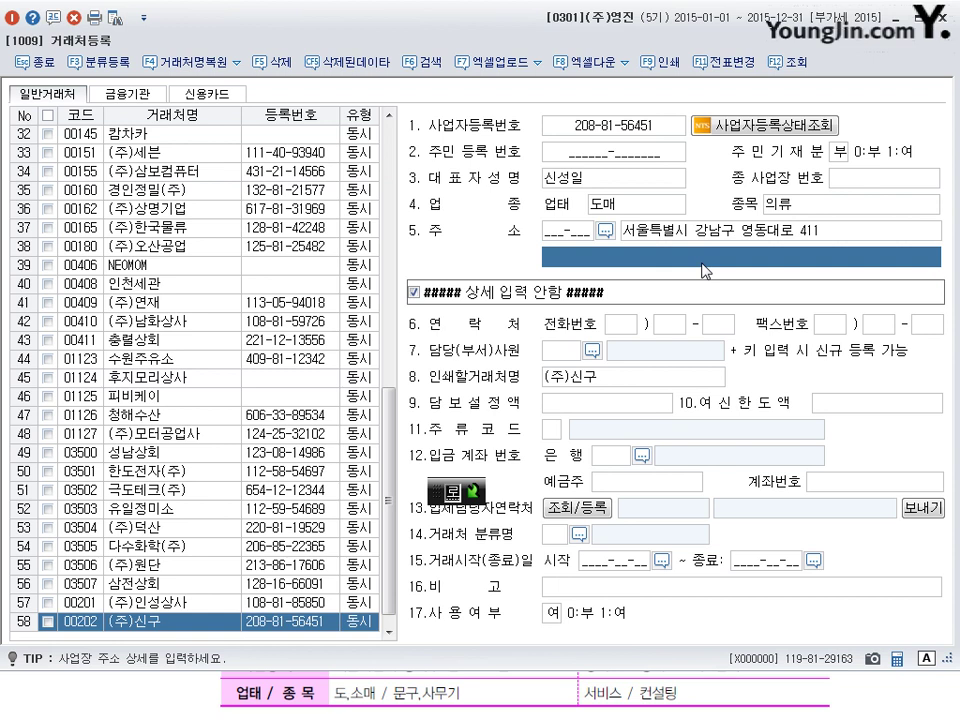
{"action": "key", "text": "Return"}
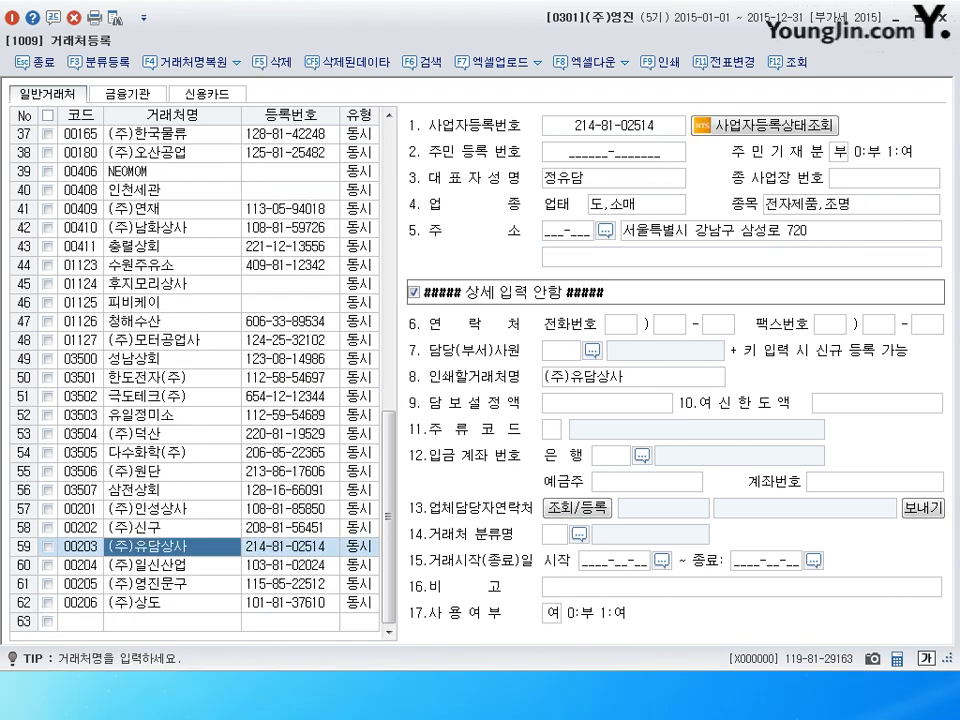
Review customers 00202, 00203 and 00206, then scroll the textbook to 출제유형 2.
{"action": "left_click", "coordinate": [160, 528]}
{"action": "left_click", "coordinate": [151, 542]}
{"action": "left_click", "coordinate": [148, 605]}
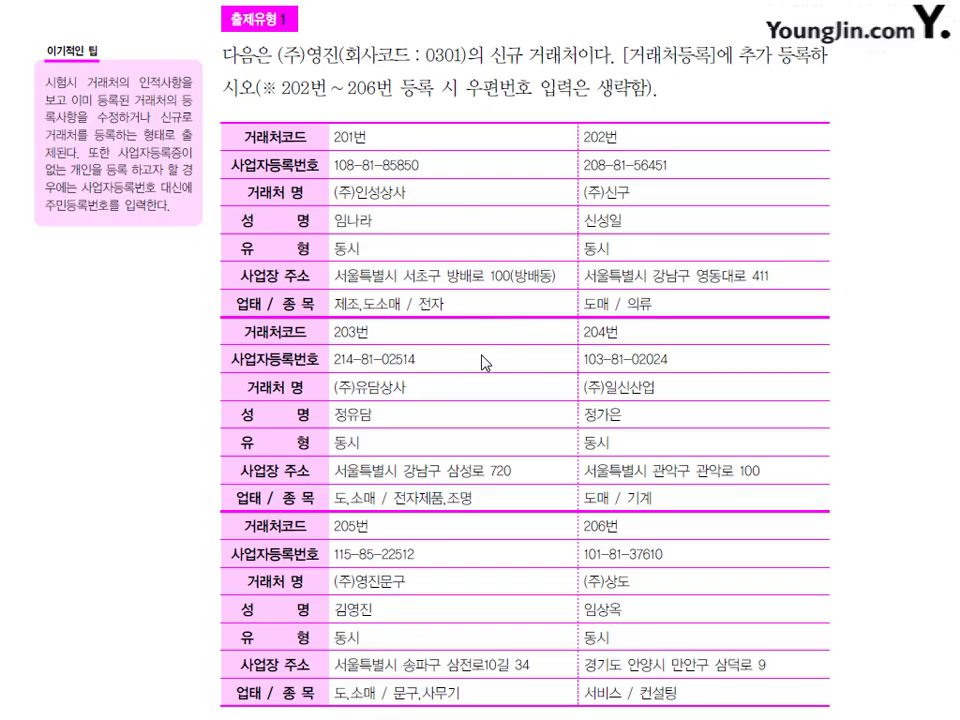
{"action": "scroll", "coordinate": [487, 388], "scroll_direction": "down", "scroll_amount": 10}
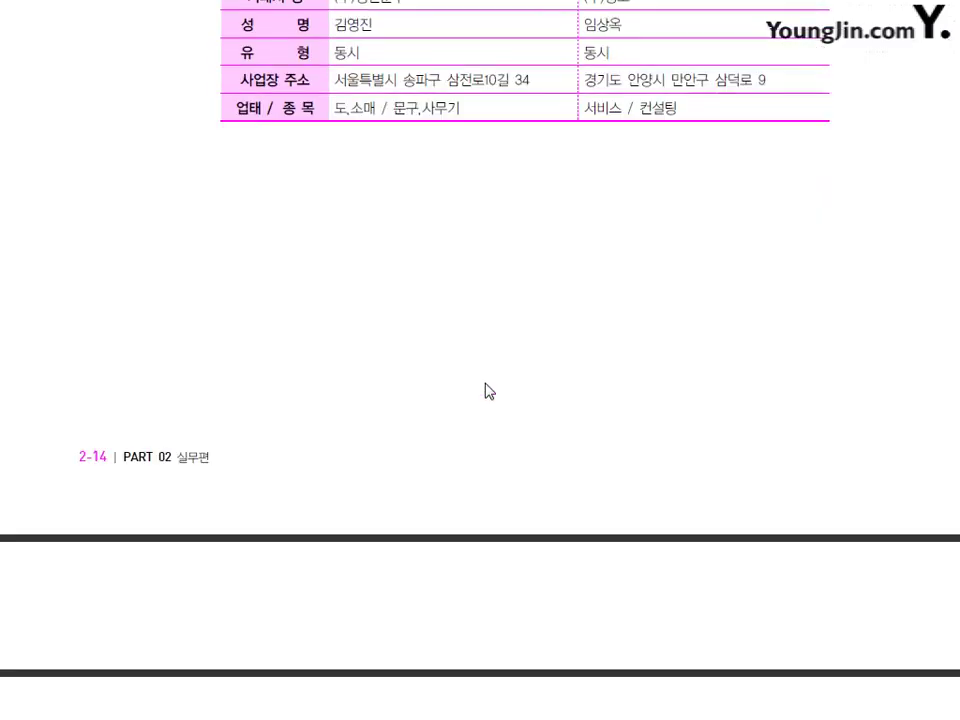
{"action": "scroll", "coordinate": [485, 382], "scroll_direction": "down", "scroll_amount": 15}
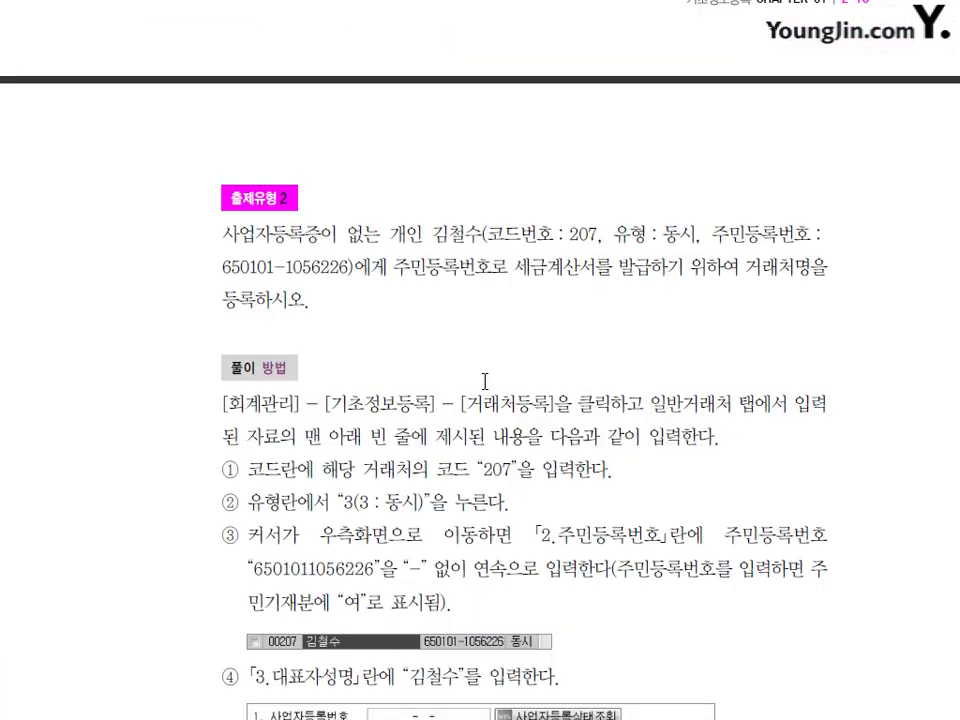
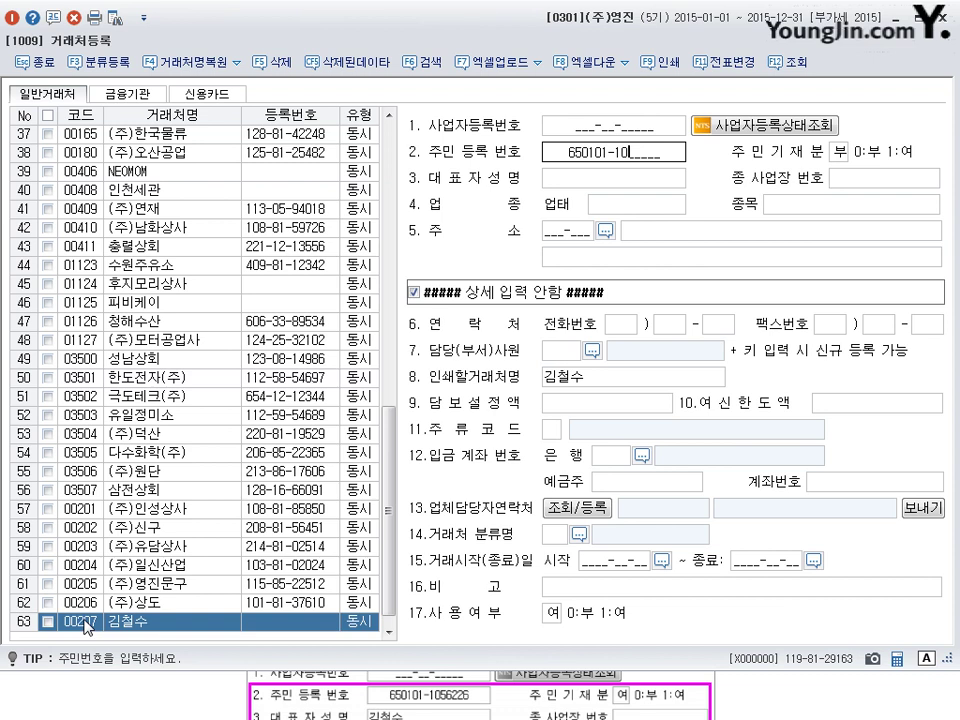
Complete client 00207's resident registration number, enter the representative's name, and skip the remaining fields.
{"action": "type", "text": "6226"}
{"action": "key", "text": "Return"}
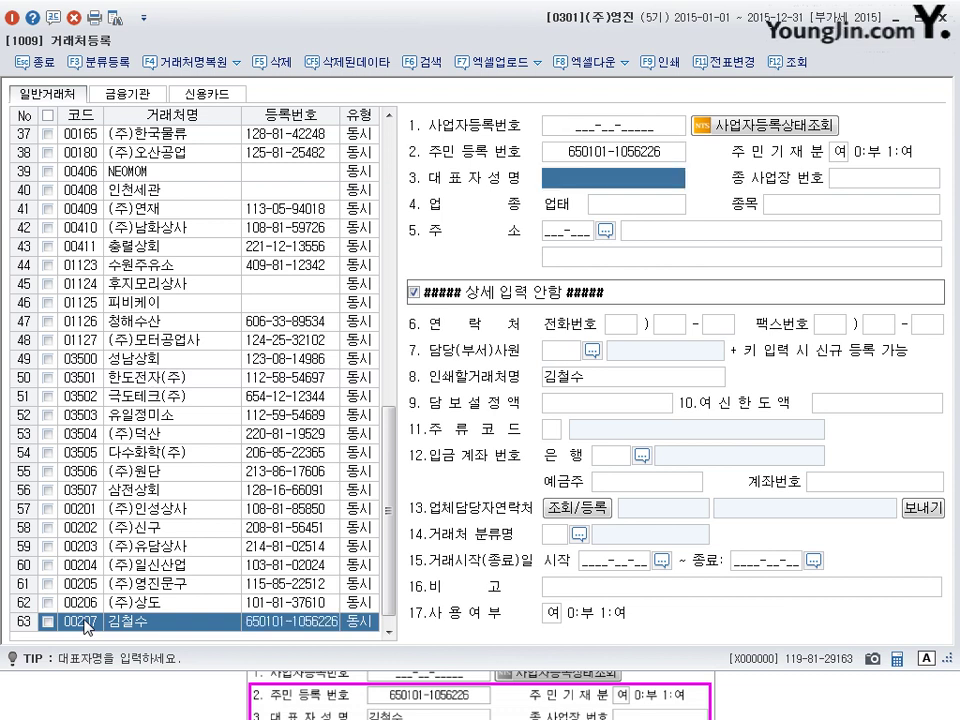
{"action": "type", "text": "김철수"}
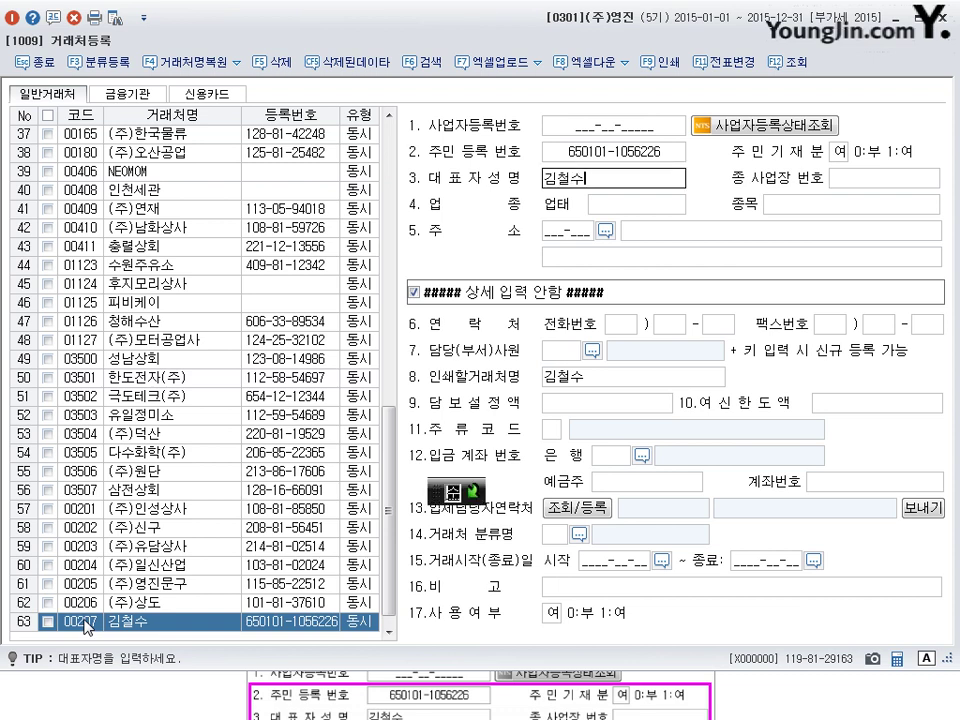
{"action": "key", "text": "Return"}
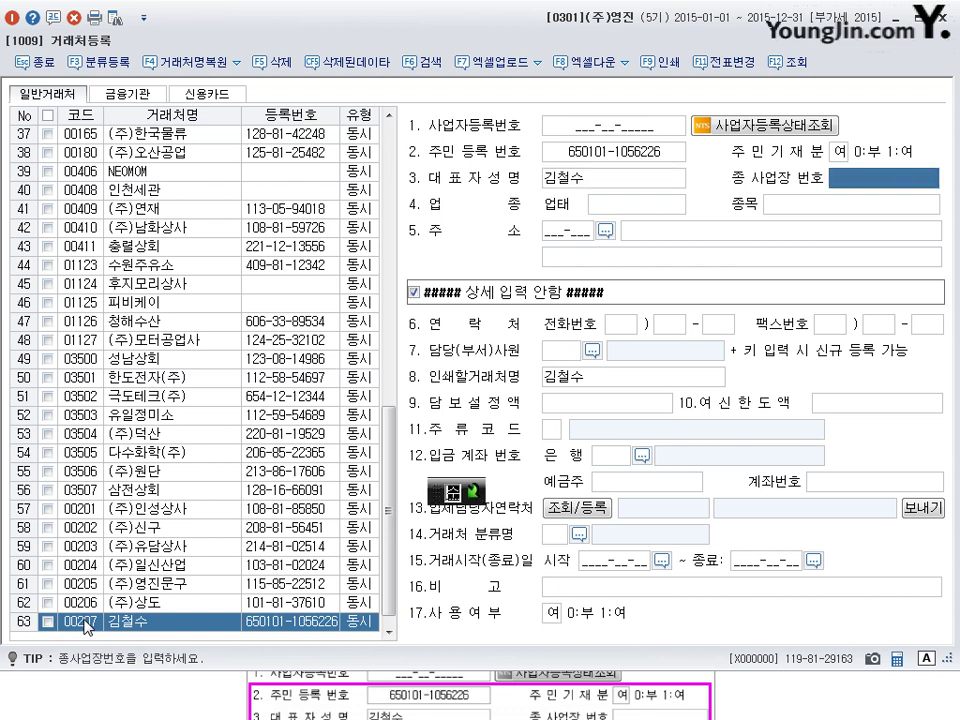
{"action": "key", "text": "Return"}
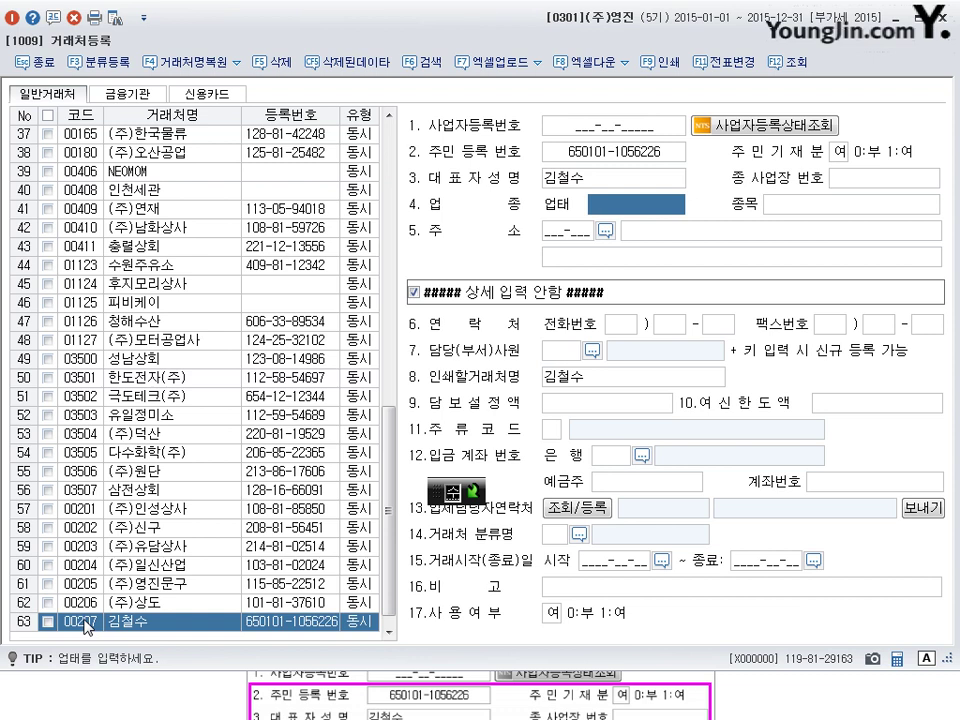
{"action": "key", "text": "Return"}
{"action": "key", "text": "Return"}
{"action": "key", "text": "Return"}
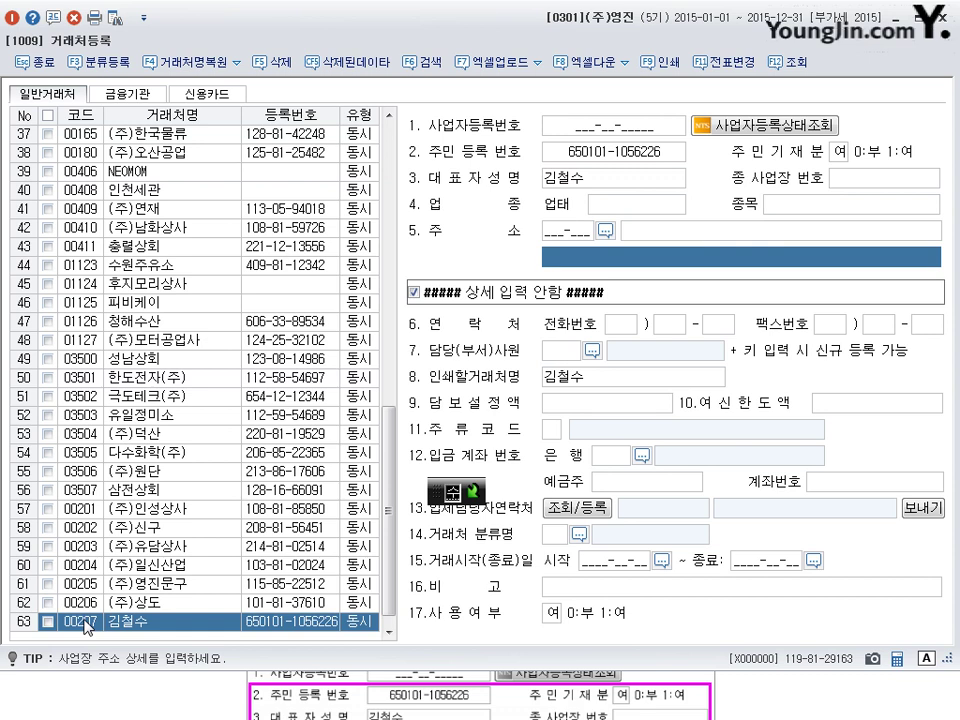
{"action": "left_click", "coordinate": [636, 166]}
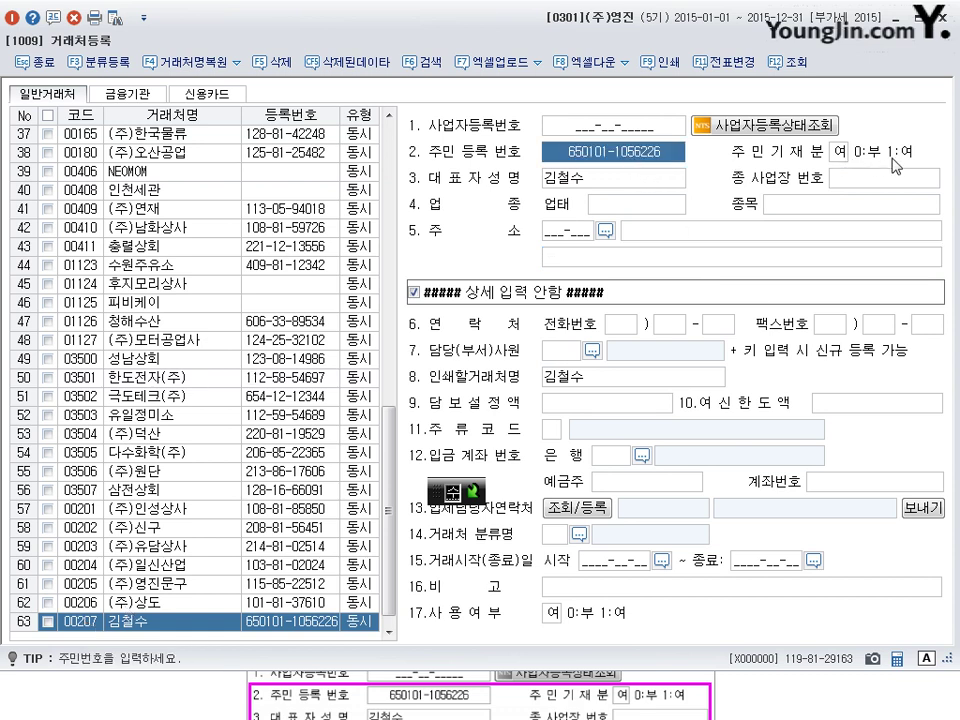
{"action": "left_click", "coordinate": [665, 263]}
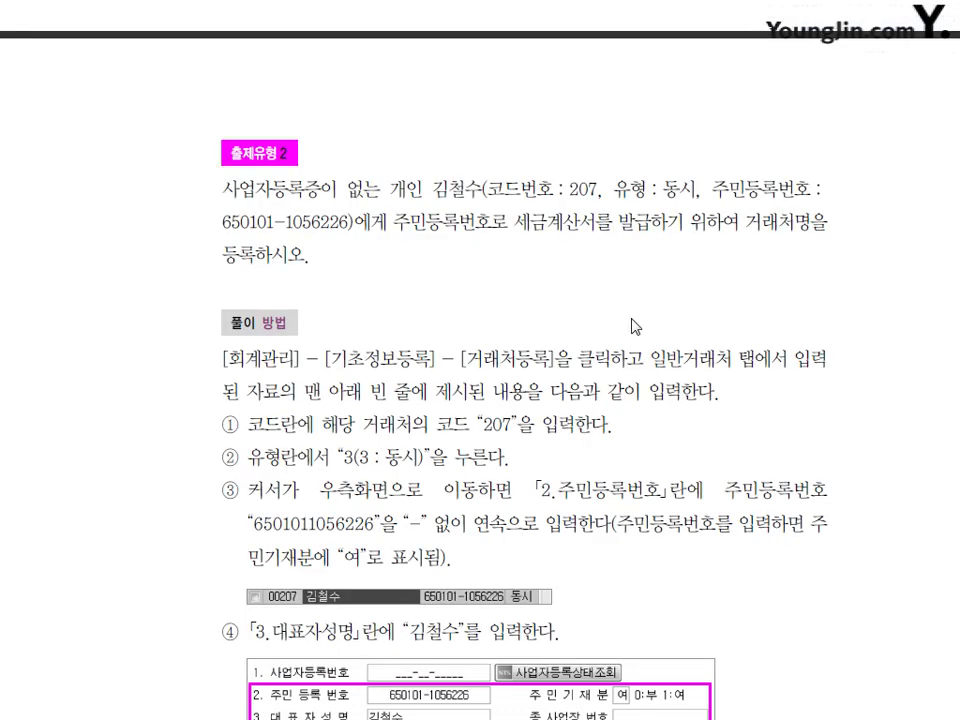
Scroll the textbook past the page break to exercise 출제유형 3 and its solution steps.
{"action": "scroll", "coordinate": [636, 326], "scroll_direction": "down", "scroll_amount": 5}
{"action": "scroll", "coordinate": [636, 326], "scroll_direction": "down", "scroll_amount": 12}
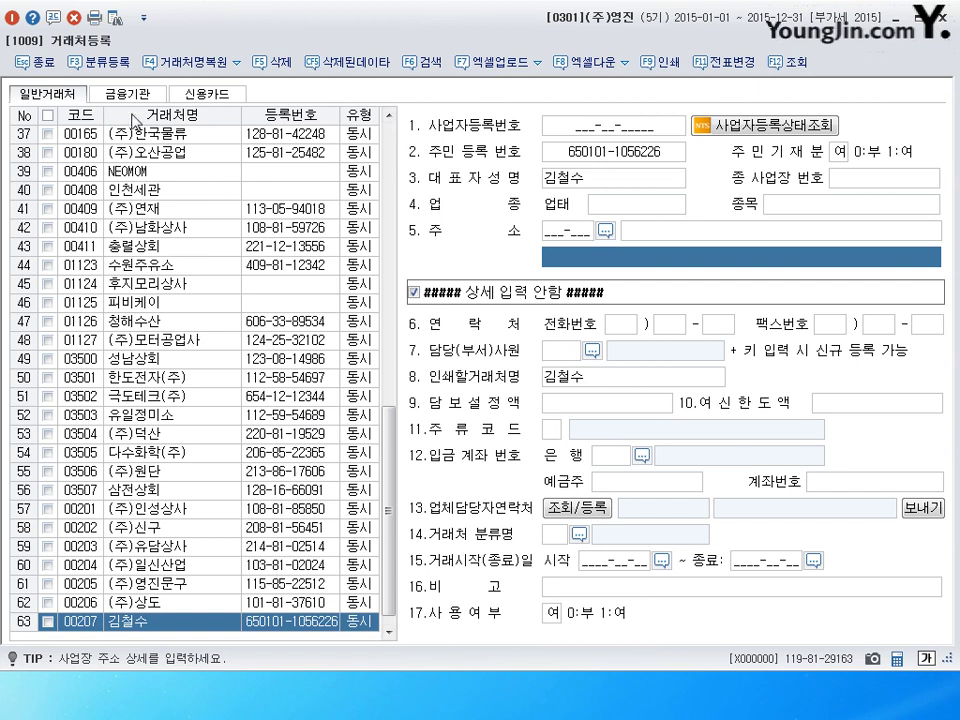
Delete the existing 98000 신한은행 entry from the 금융기관 list.
{"action": "left_click", "coordinate": [136, 97]}
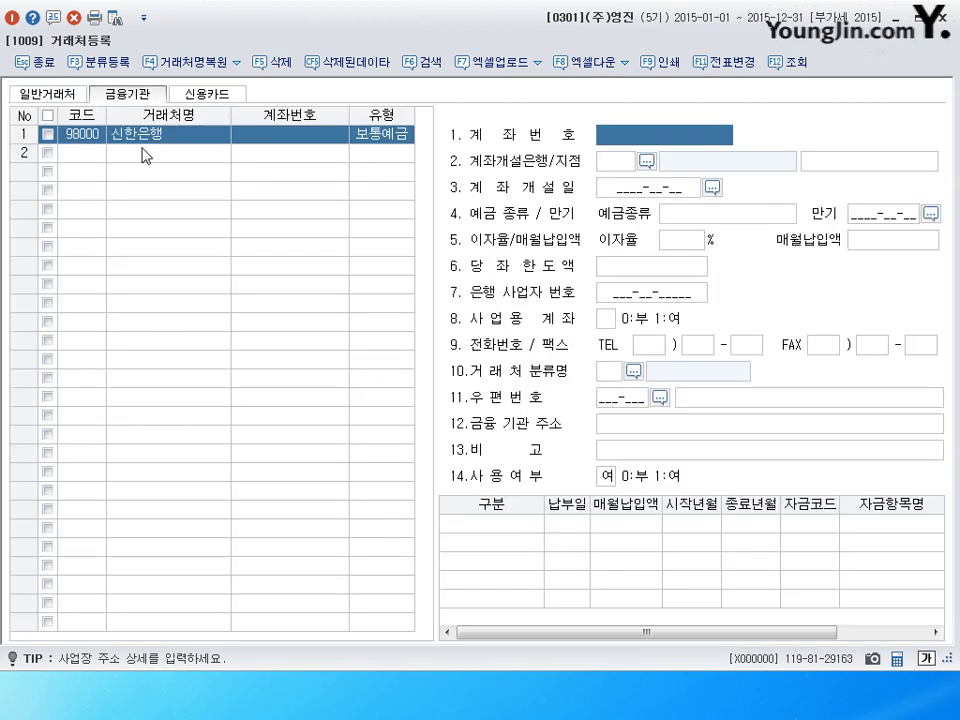
{"action": "left_click", "coordinate": [86, 133]}
{"action": "key", "text": "F5"}
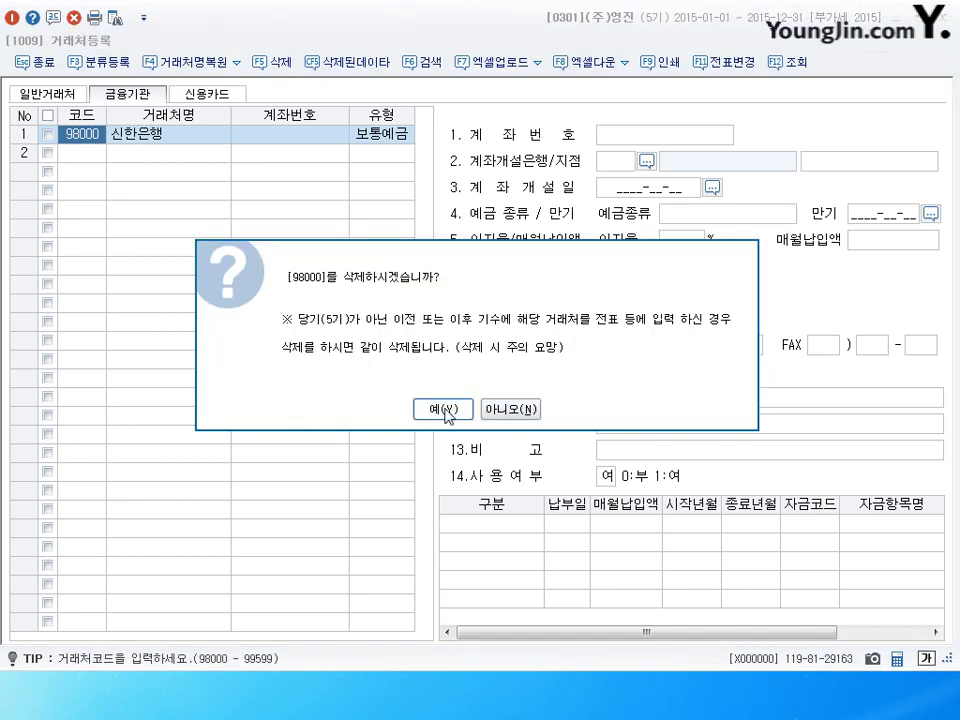
{"action": "left_click", "coordinate": [443, 409]}
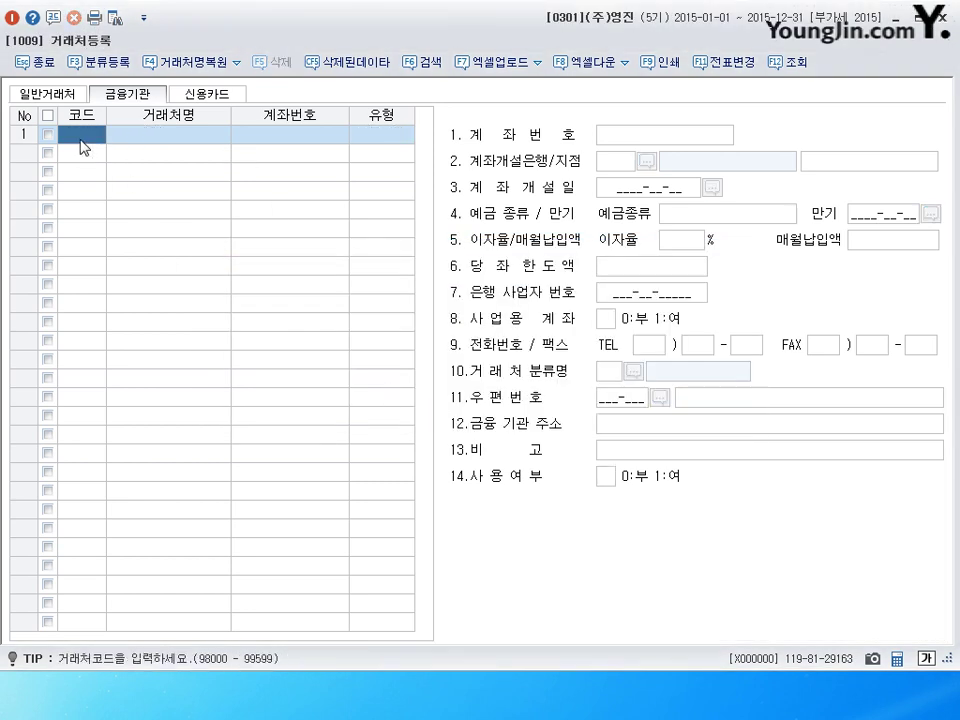
Re-enter code 98000 in a new first row, dismissing the deleted-backup warnings.
{"action": "type", "text": "98000"}
{"action": "key", "text": "Return"}
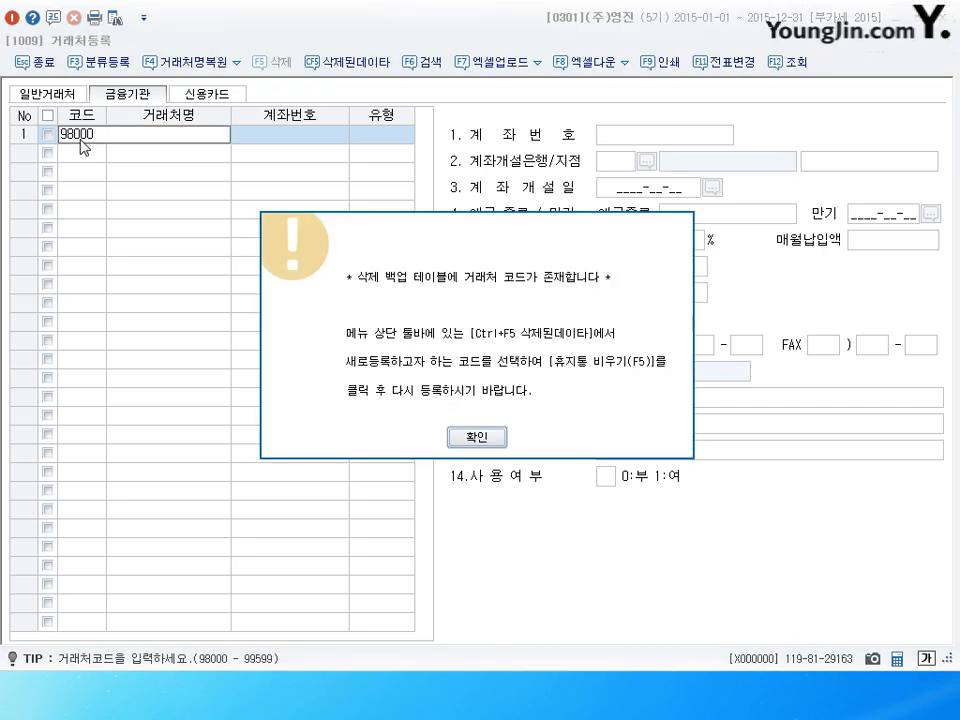
{"action": "key", "text": "Return"}
{"action": "type", "text": "98000"}
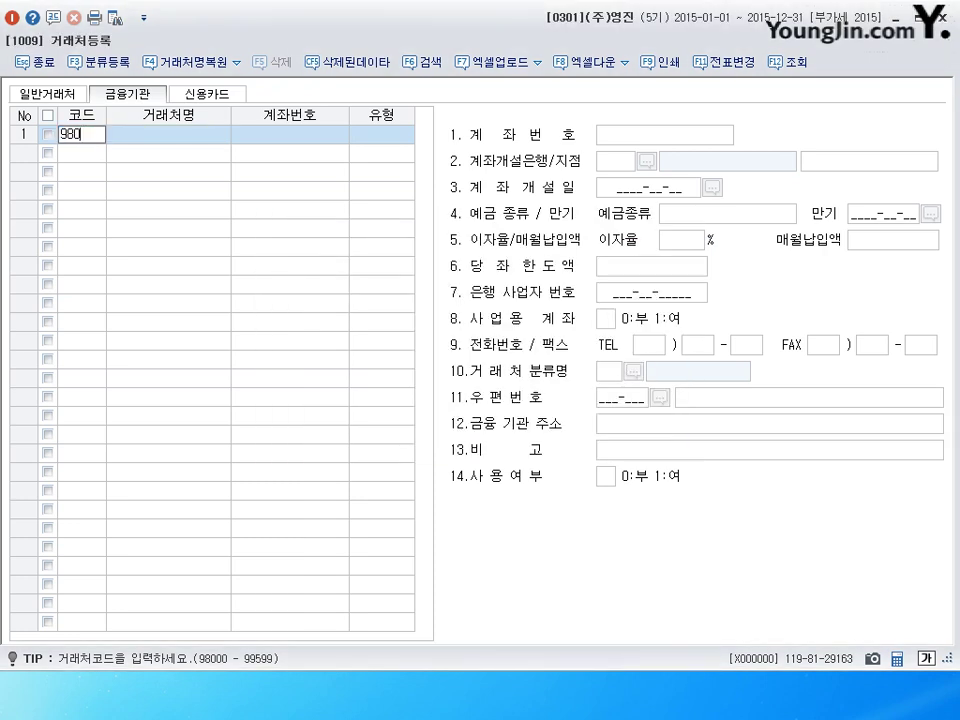
{"action": "key", "text": "Return"}
{"action": "key", "text": "Return"}
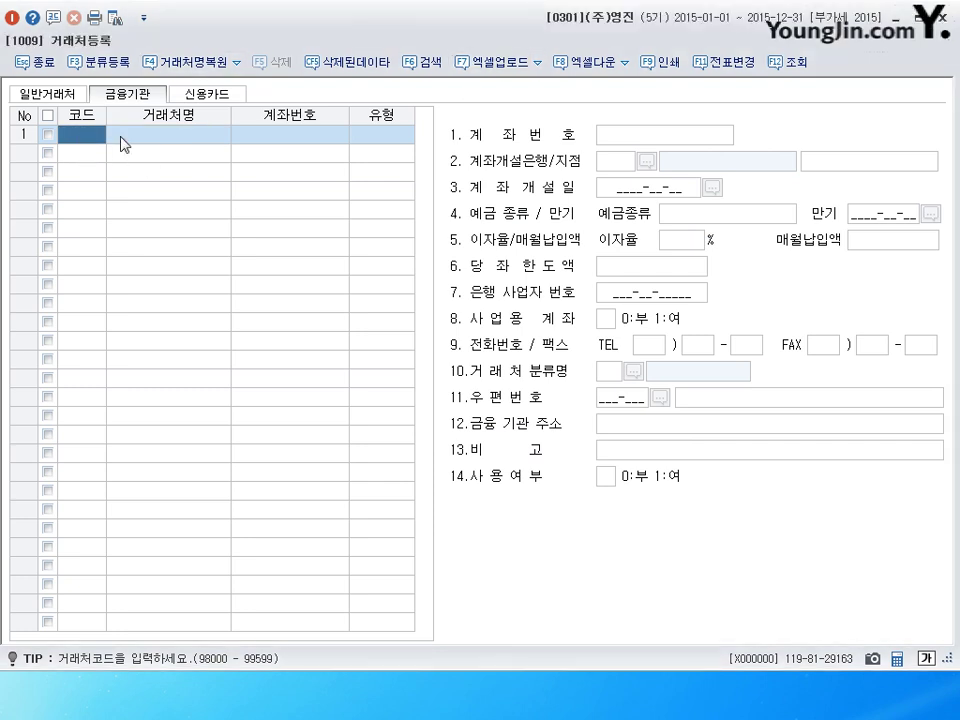
{"action": "type", "text": "98000"}
{"action": "key", "text": "Return"}
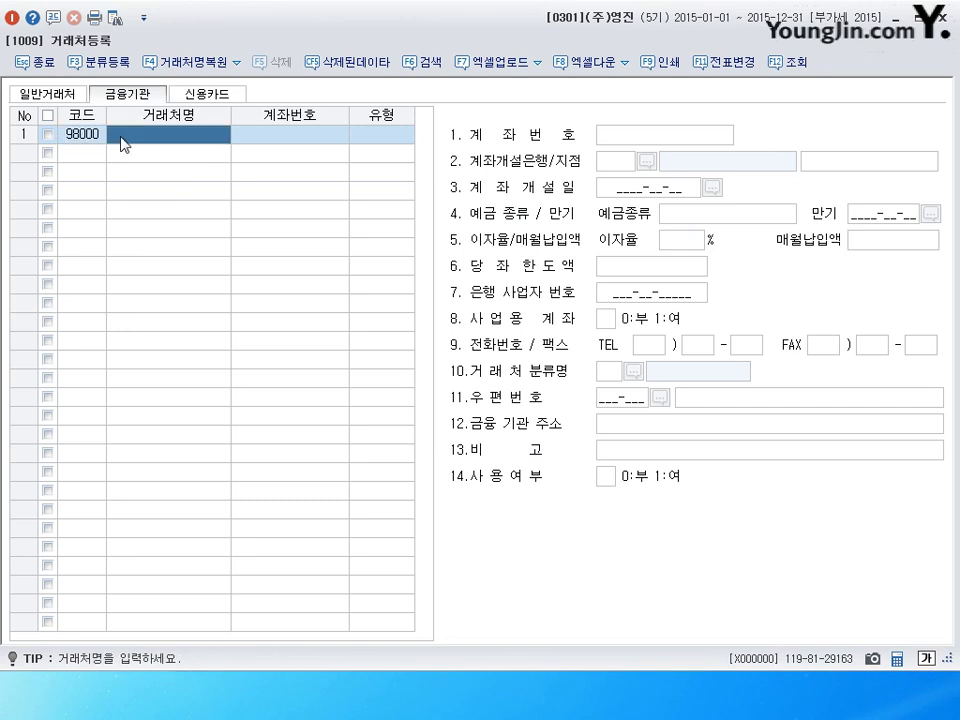
Name row 98000 신한은행, keep type 보통예금, and enter its bank account number.
{"action": "type", "text": "신한은행"}
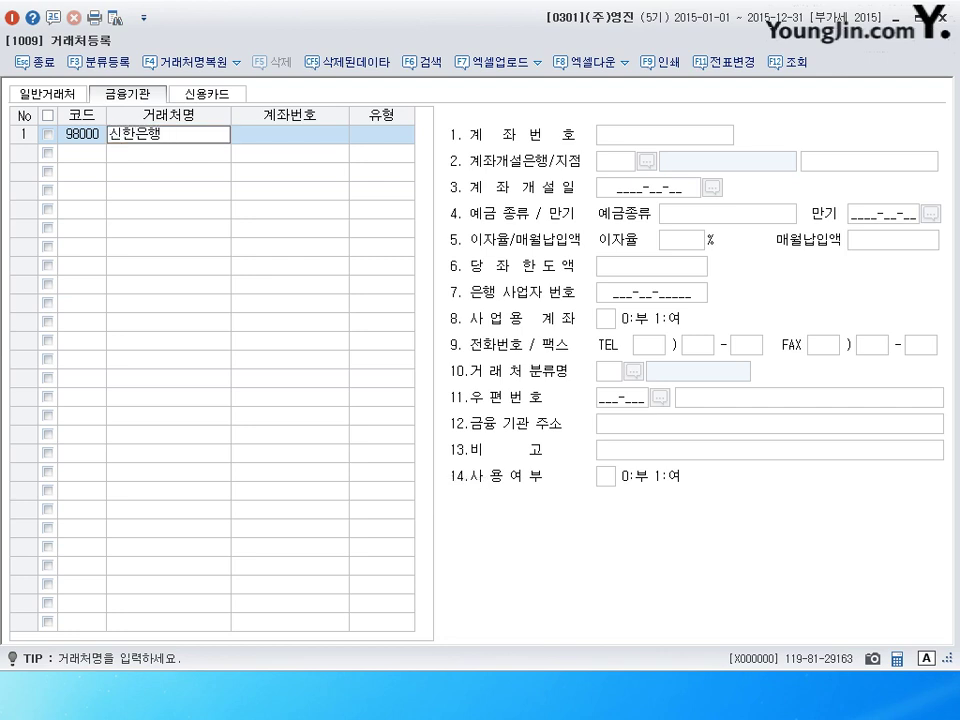
{"action": "key", "text": "Return"}
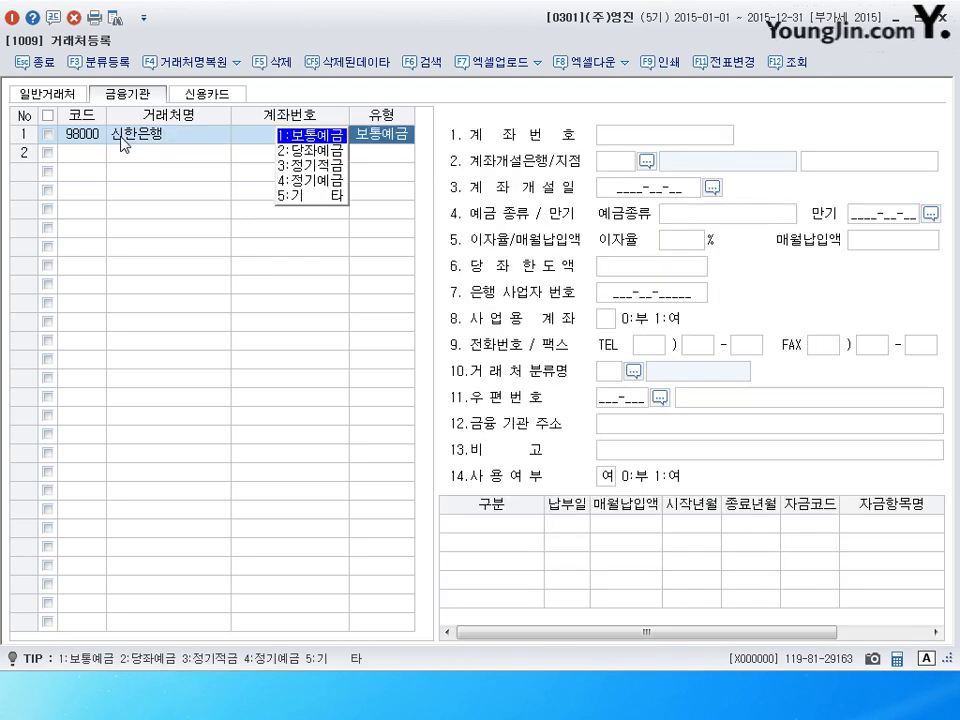
{"action": "key", "text": "Return"}
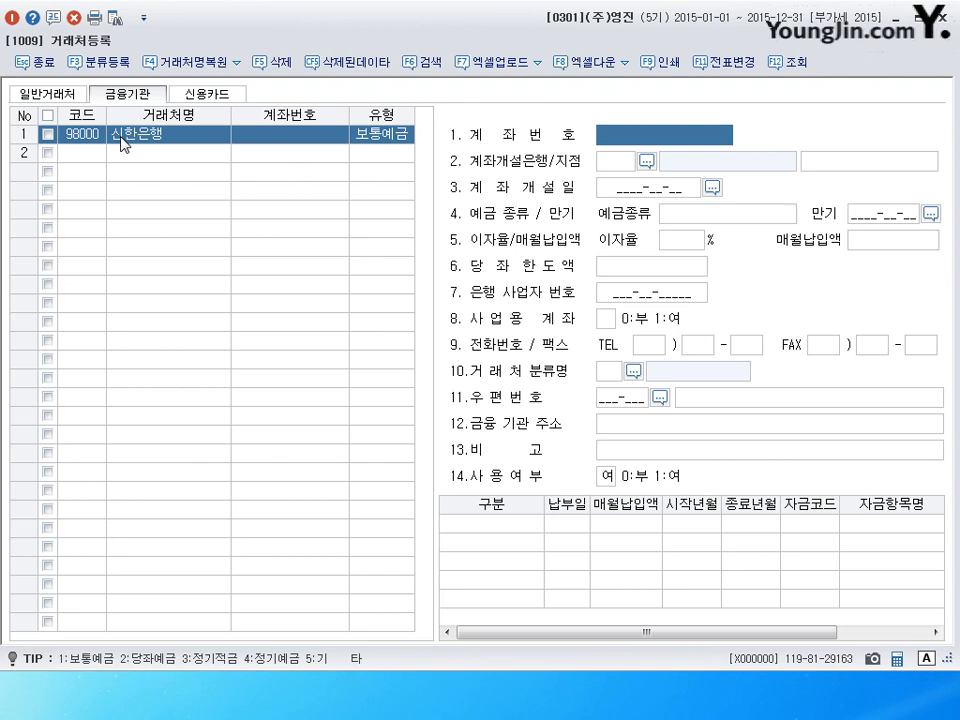
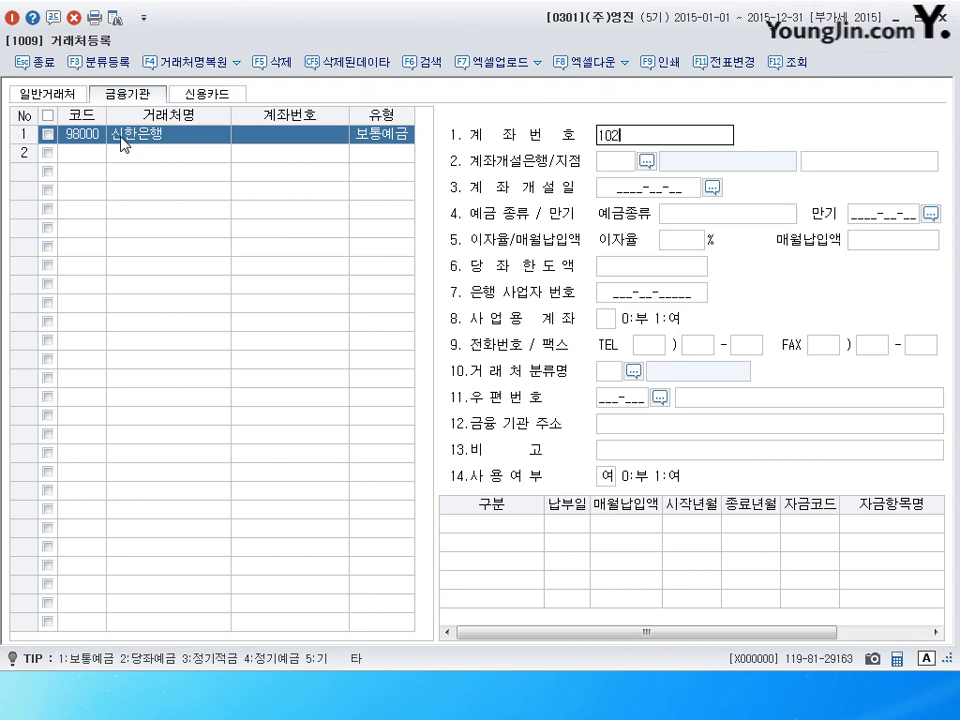
{"action": "key", "text": "Return"}
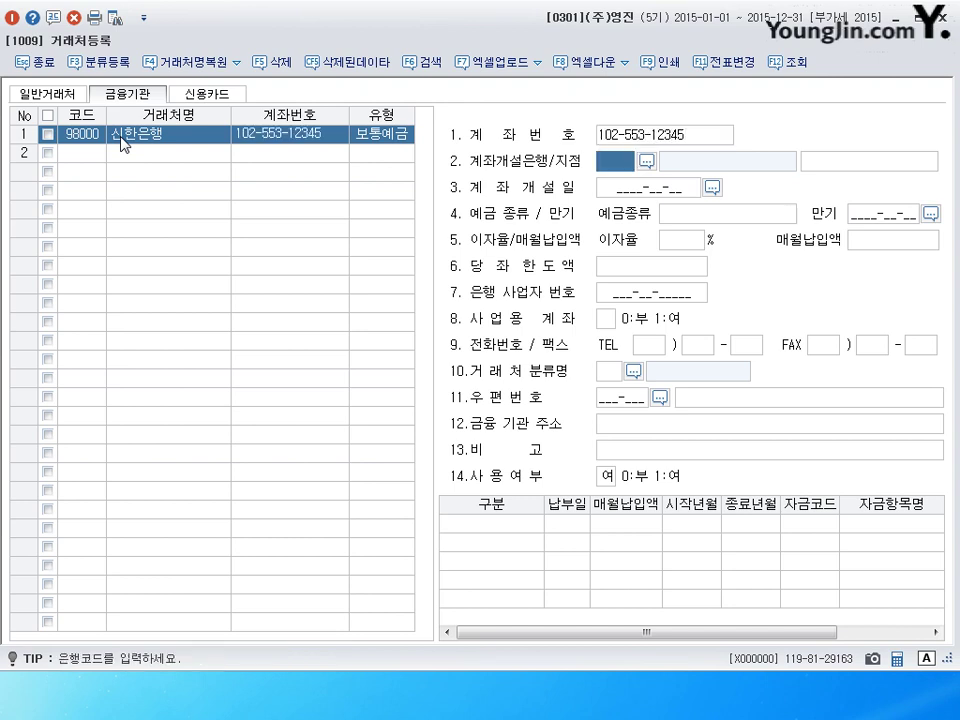
{"action": "left_click", "coordinate": [207, 96]}
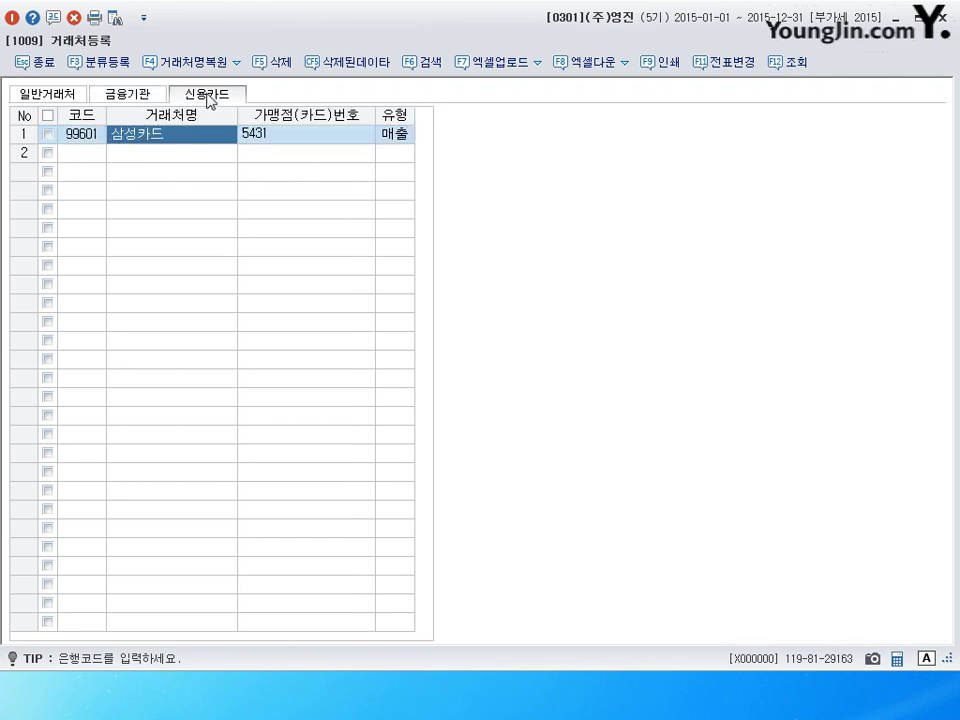
Add credit card client 99600 신한카드 as a 매출 card with its merchant number.
{"action": "left_click", "coordinate": [77, 154]}
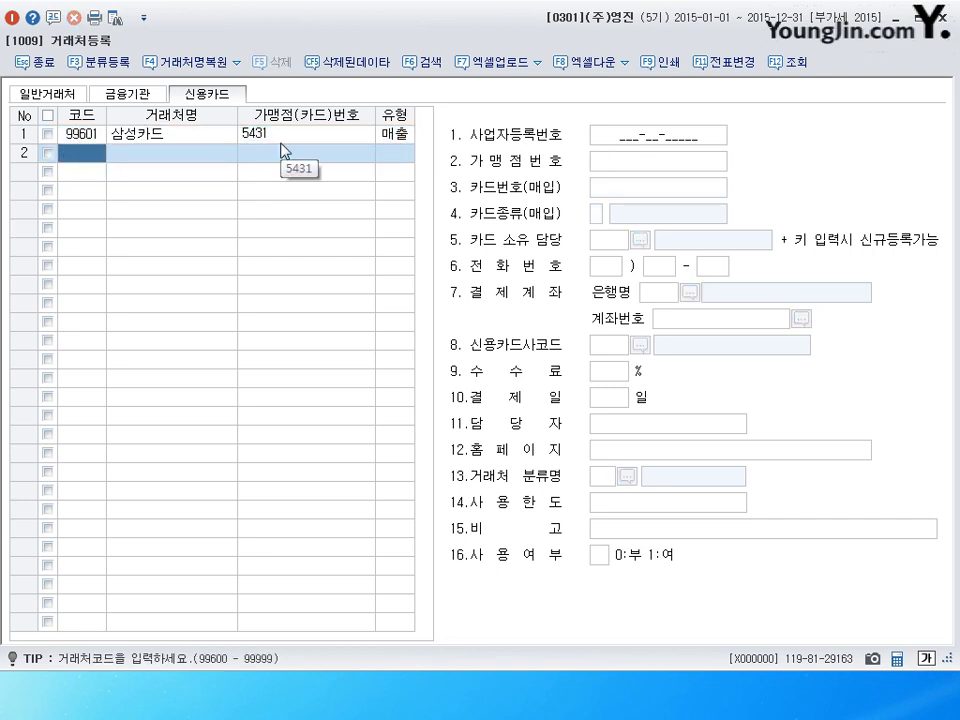
{"action": "type", "text": "99600"}
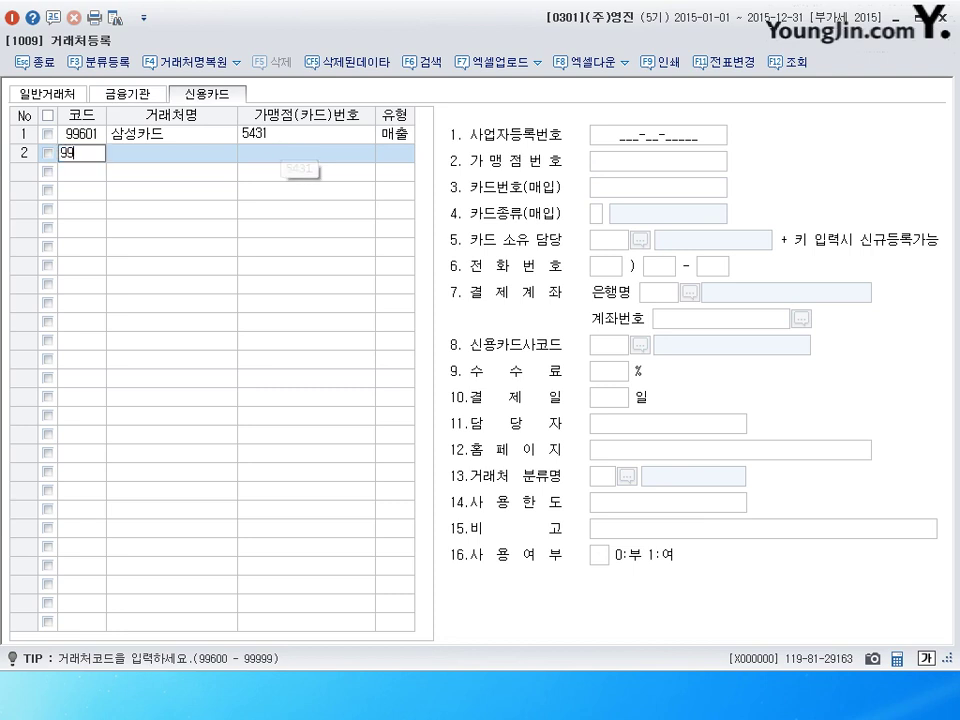
{"action": "key", "text": "Return"}
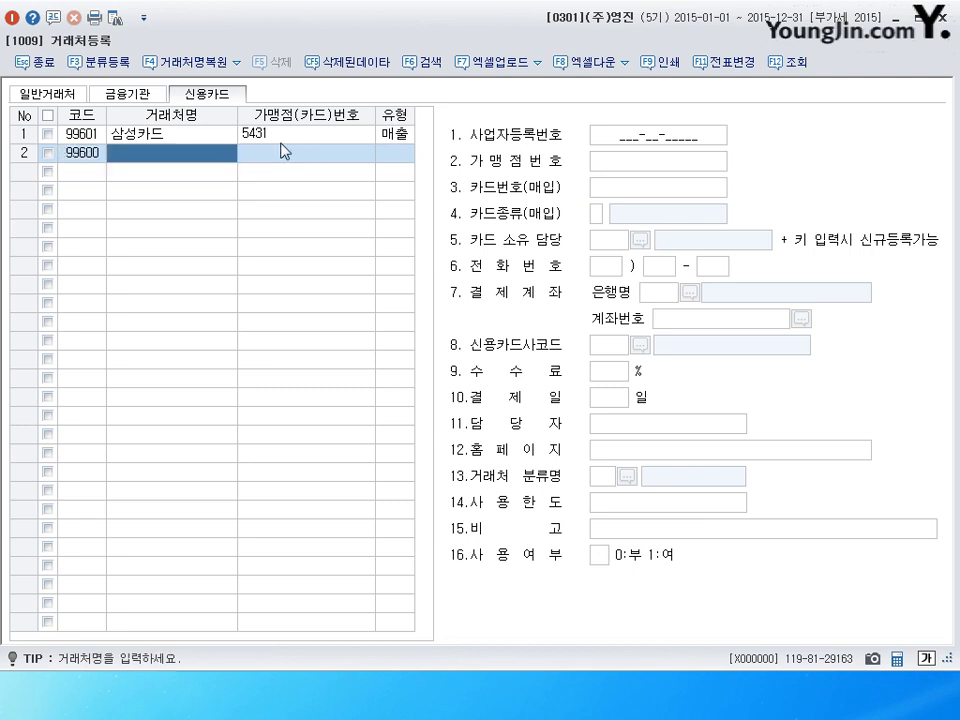
{"action": "type", "text": "신한카드"}
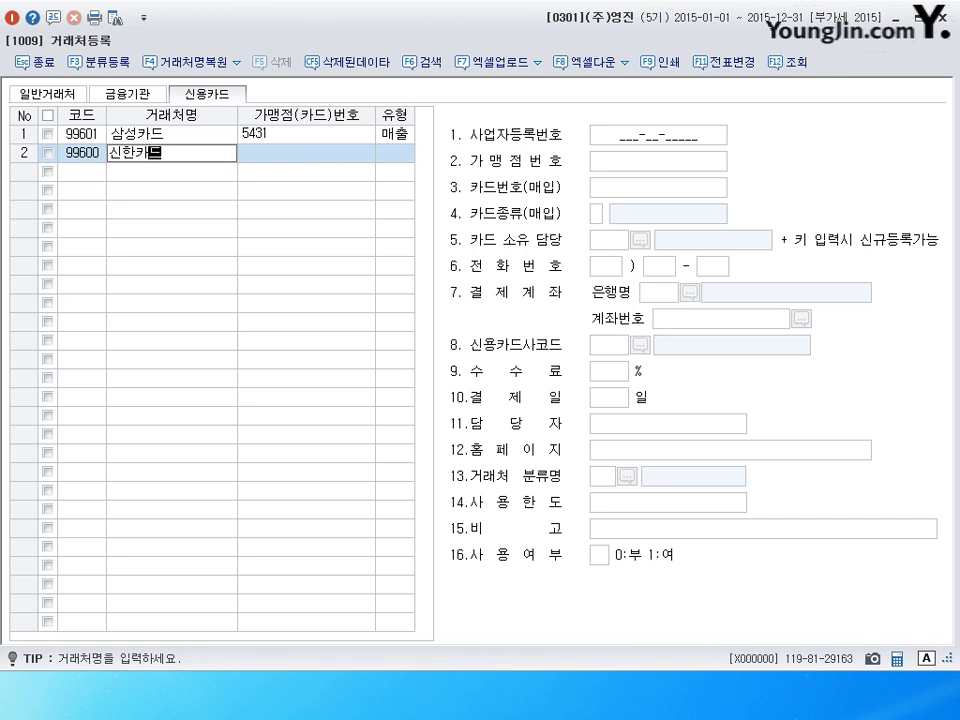
{"action": "key", "text": "Return"}
{"action": "key", "text": "Return"}
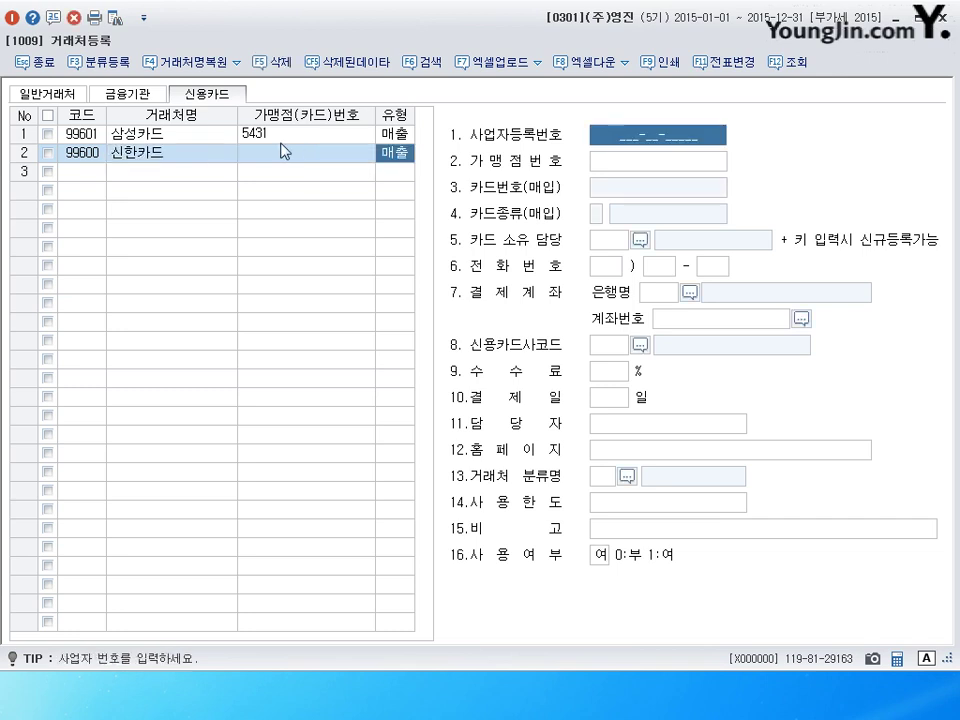
{"action": "key", "text": "Return"}
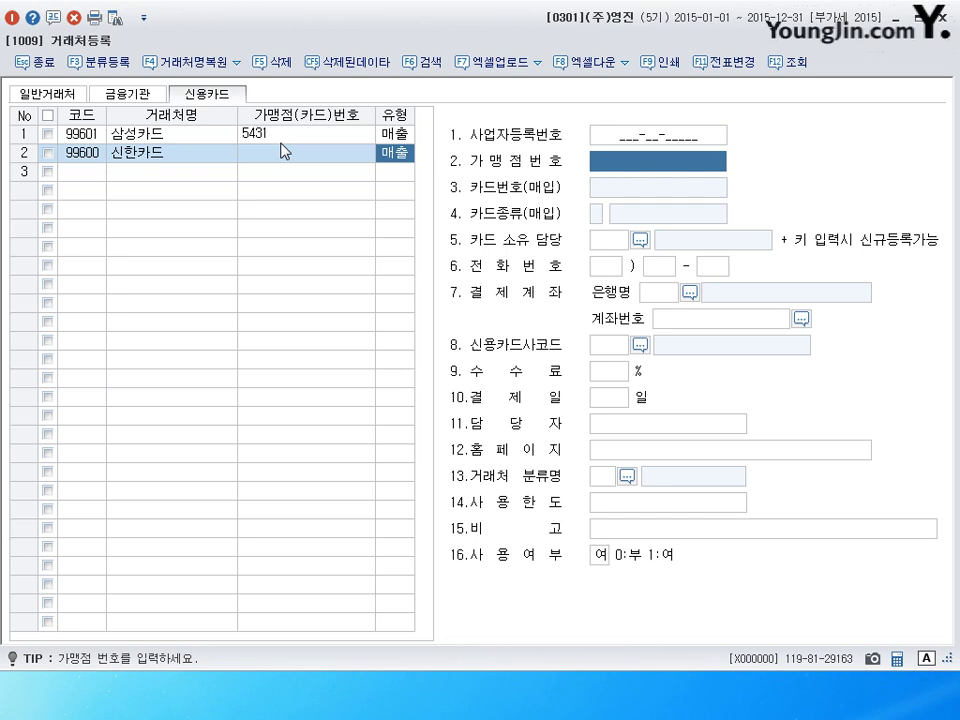
{"action": "type", "text": "12345"}
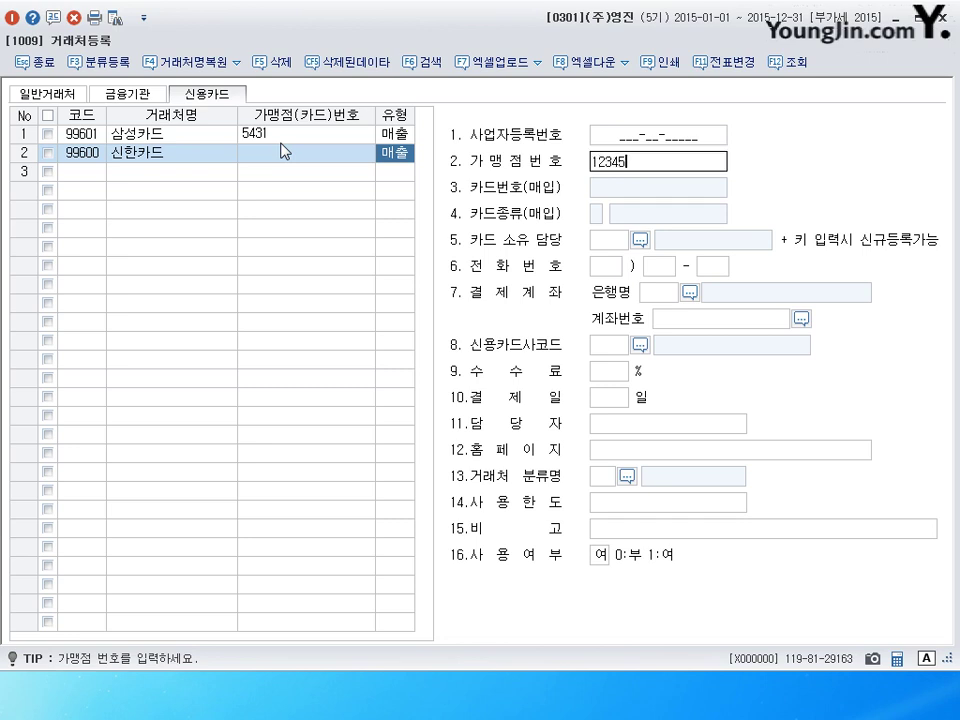
{"action": "key", "text": "Return"}
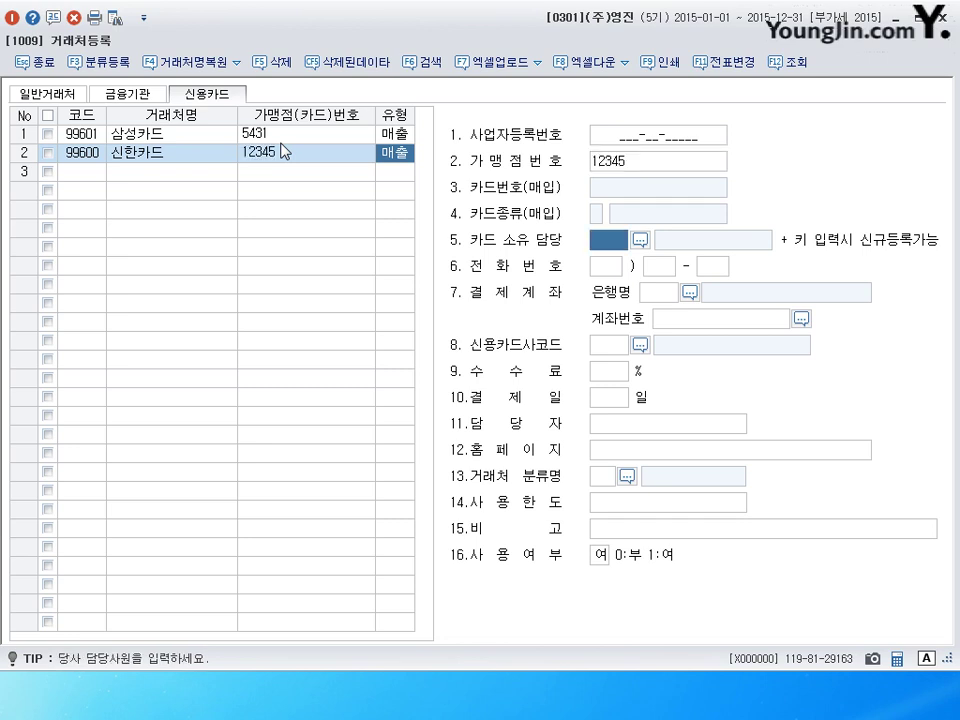
{"action": "left_click", "coordinate": [172, 190]}
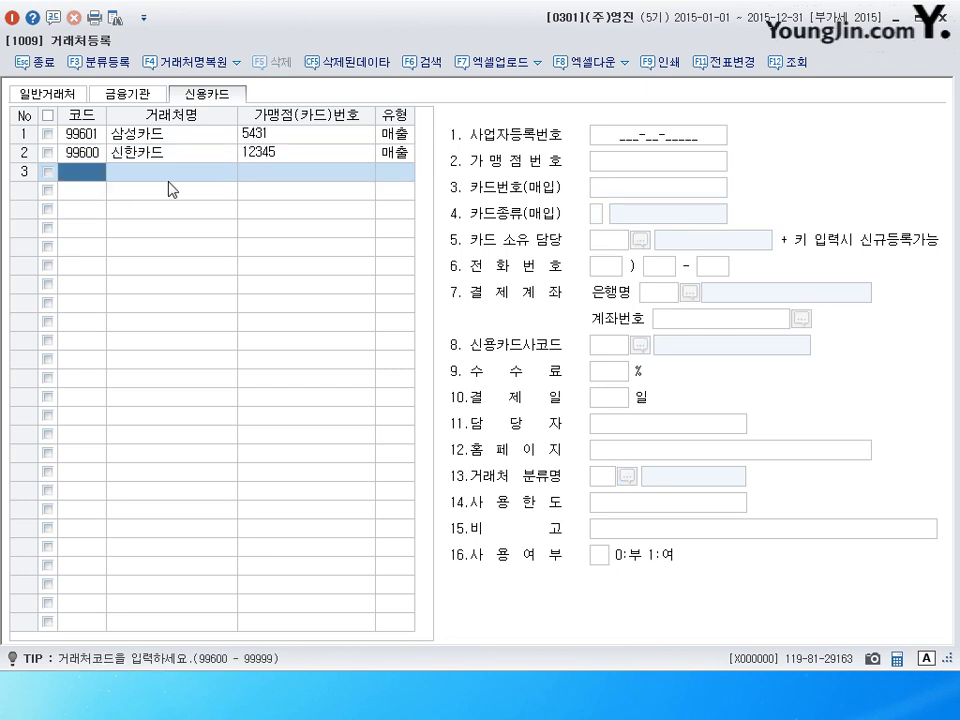
Add credit card client 99602 국민카드 as a 매입 card and enter its purchase card number.
{"action": "type", "text": "99602"}
{"action": "key", "text": "Return"}
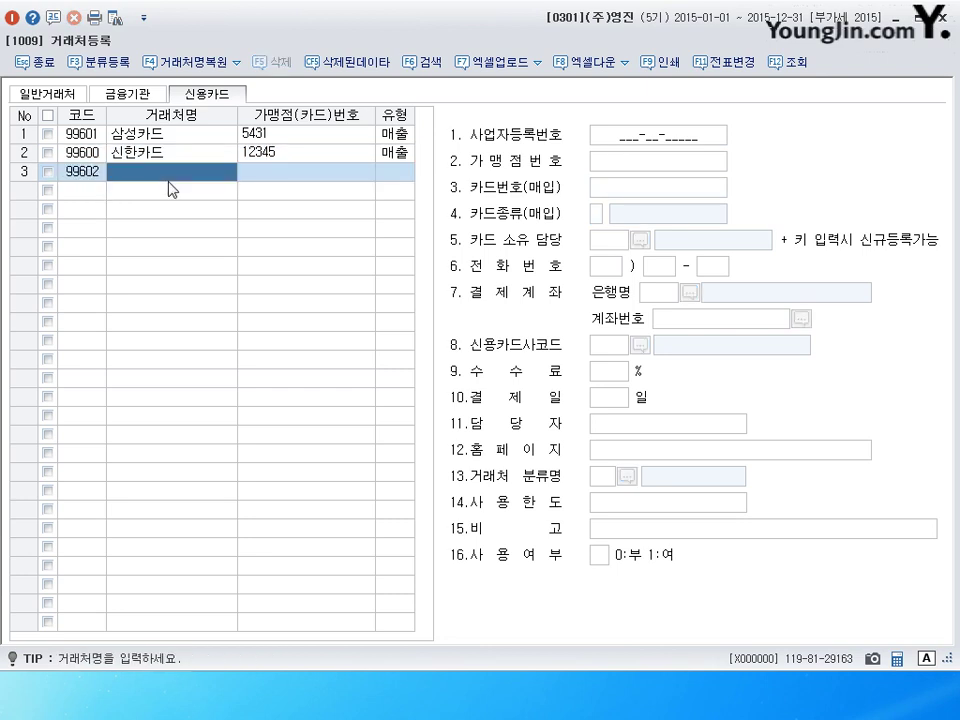
{"action": "type", "text": "구귀"}
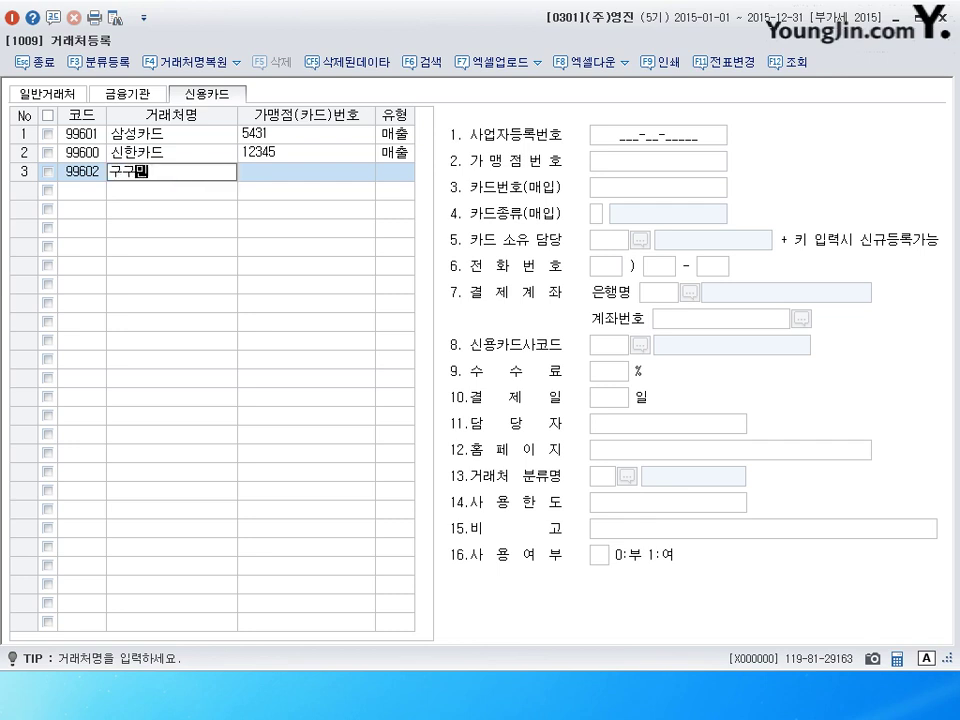
{"action": "key", "text": "BackSpace"}
{"action": "key", "text": "BackSpace"}
{"action": "type", "text": "국민"}
{"action": "type", "text": "카ㄷ"}
{"action": "key", "text": "Return"}
{"action": "key", "text": "Return"}
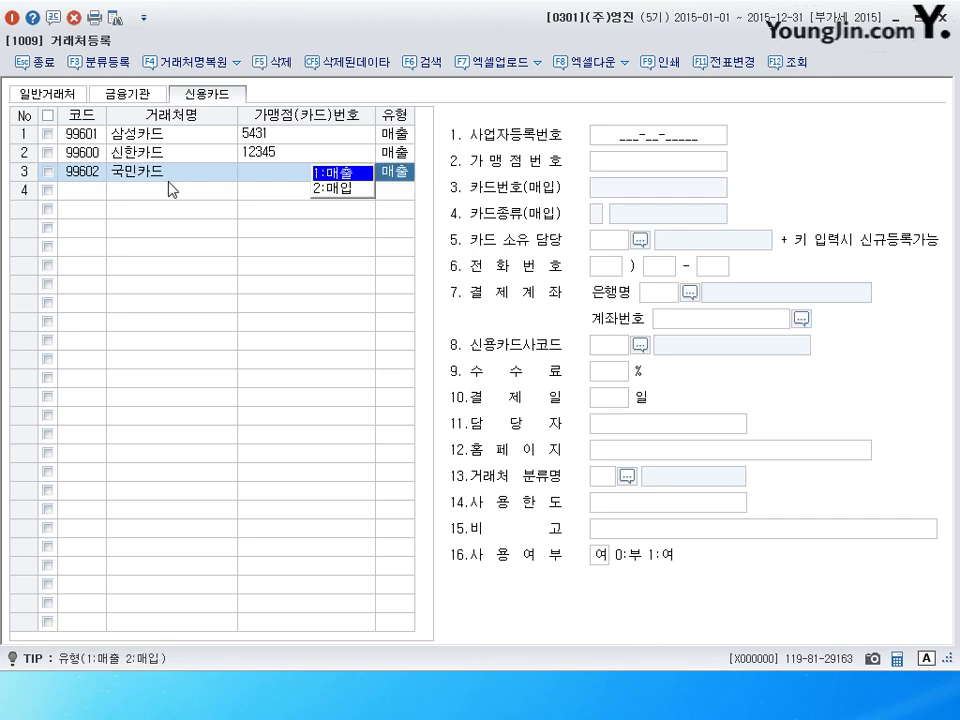
{"action": "left_click", "coordinate": [348, 188]}
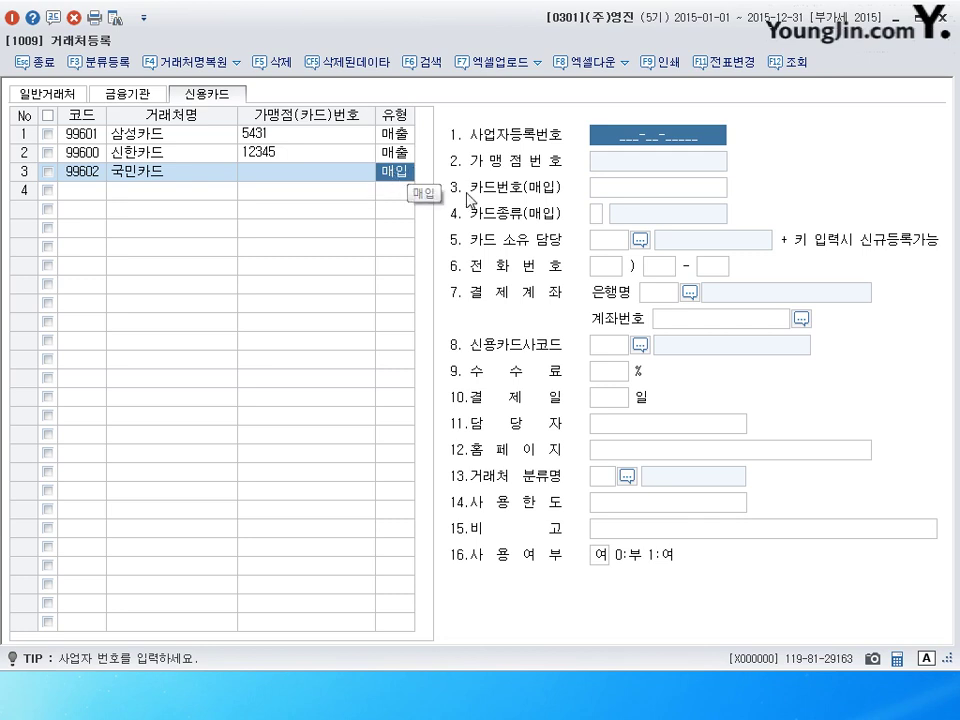
{"action": "left_click", "coordinate": [621, 192]}
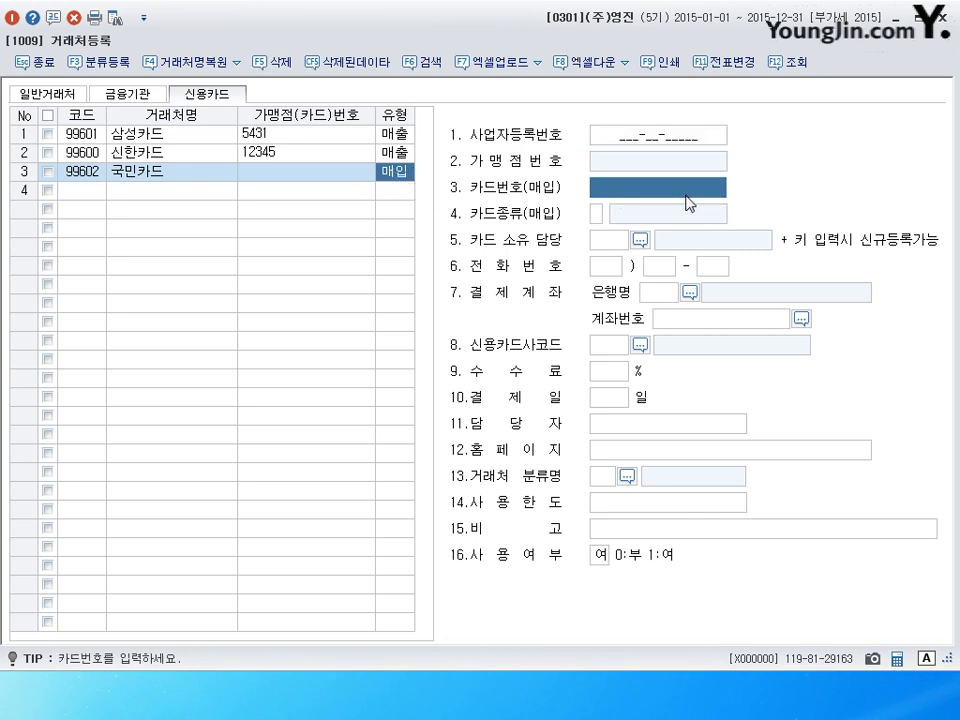
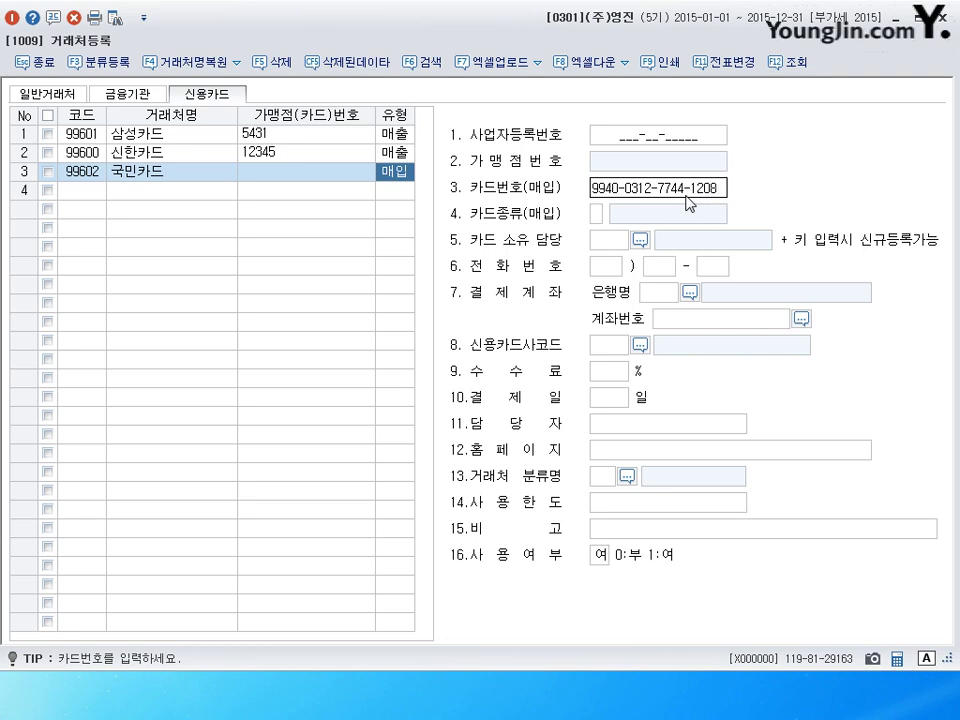
{"action": "key", "text": "Return"}
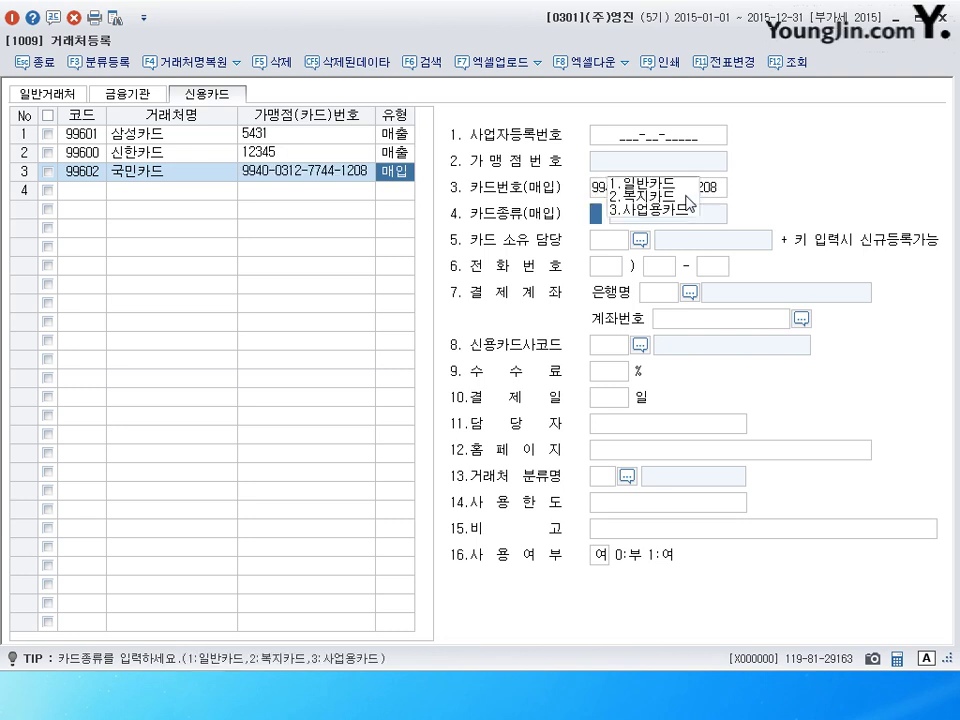
{"action": "left_click", "coordinate": [150, 190]}
{"action": "left_click", "coordinate": [140, 171]}
{"action": "left_click", "coordinate": [140, 159]}
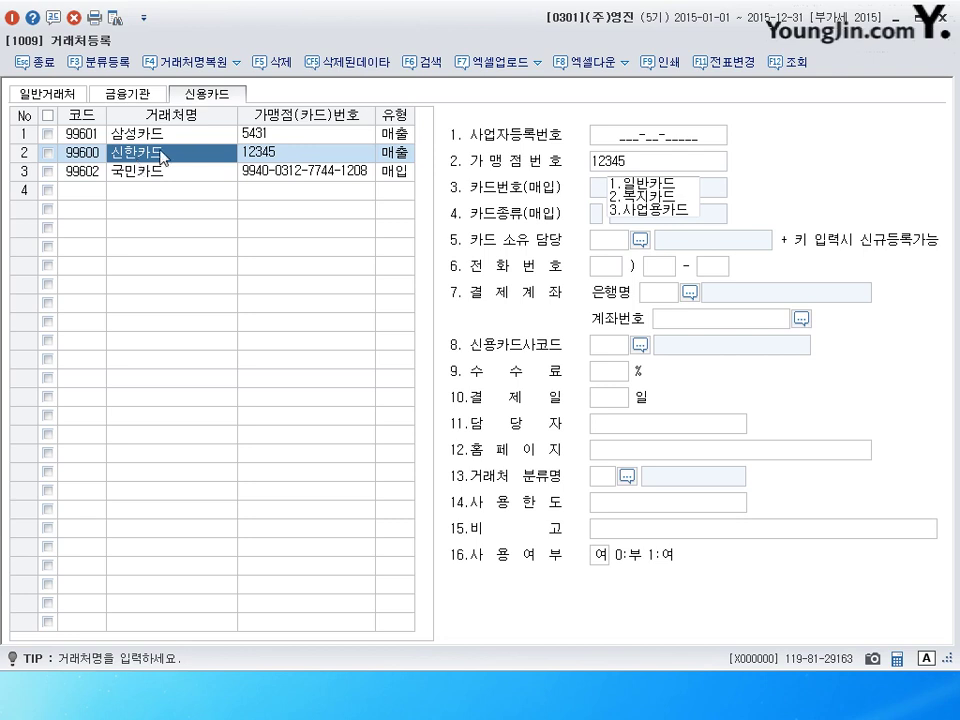
{"action": "left_click", "coordinate": [139, 133]}
{"action": "left_click", "coordinate": [175, 172]}
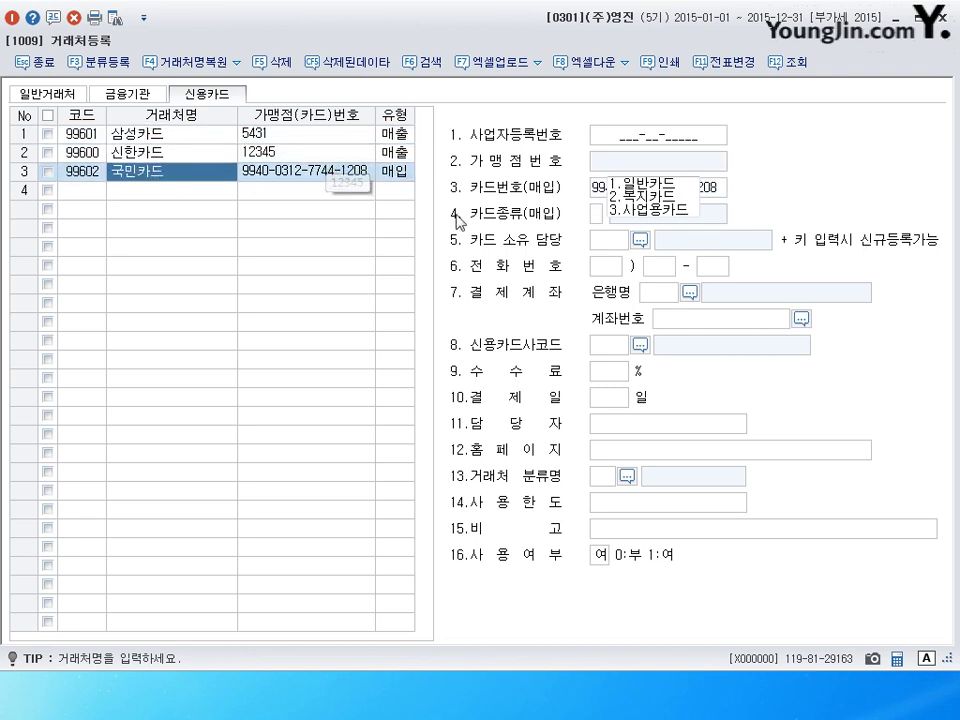
{"action": "left_click", "coordinate": [658, 145]}
{"action": "key", "text": "Return"}
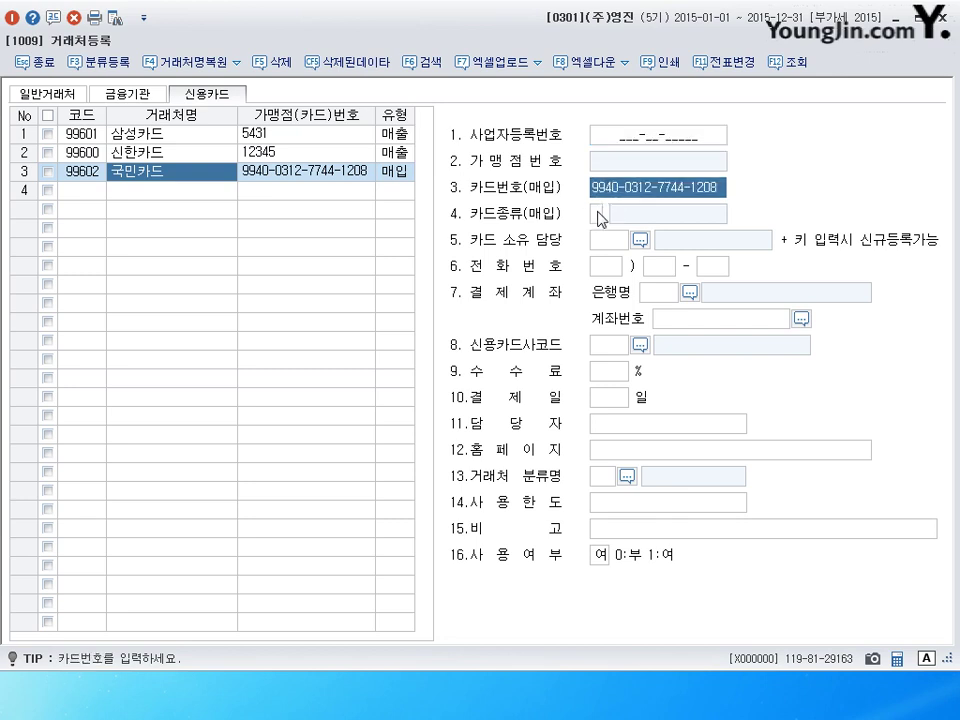
{"action": "left_click", "coordinate": [598, 214]}
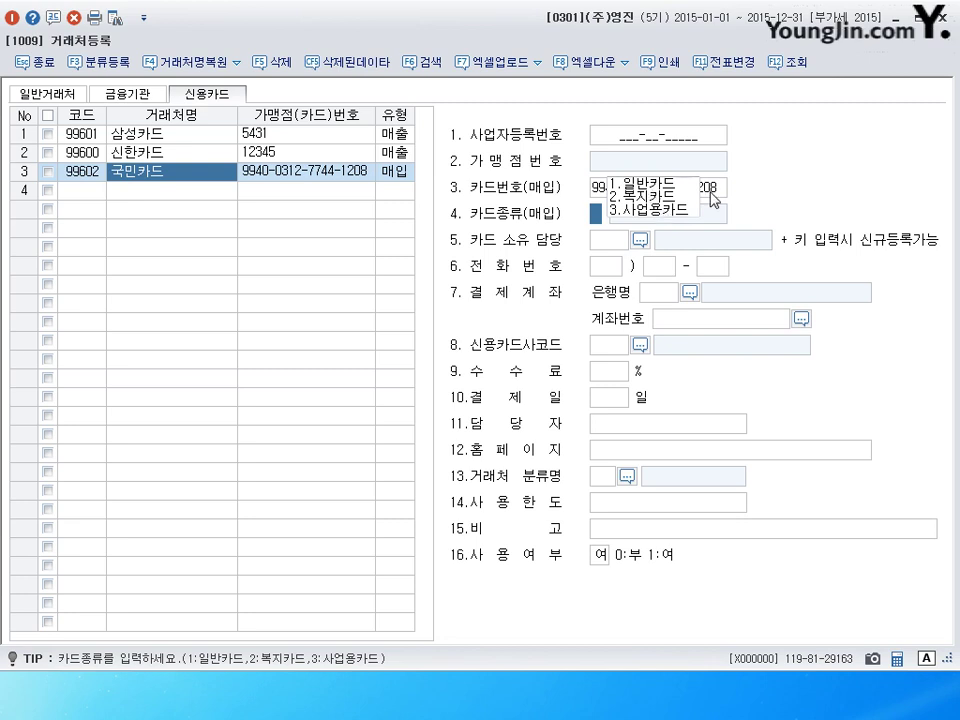
{"action": "left_click", "coordinate": [714, 193]}
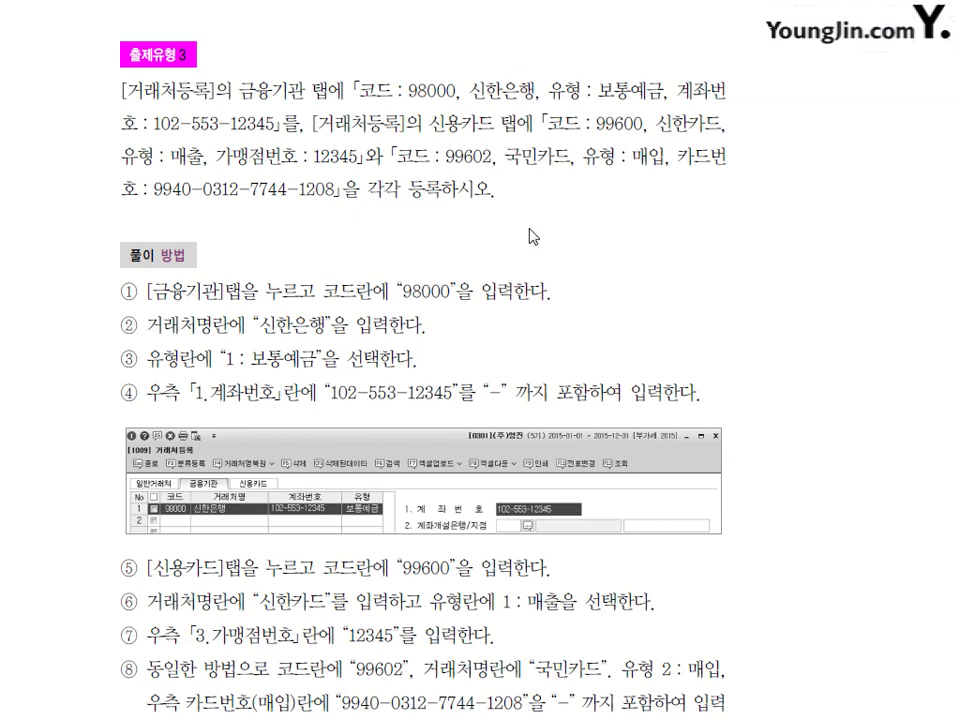
Scroll the textbook down to the SECTION 03 계정과목 및 적요등록 page.
{"action": "scroll", "coordinate": [530, 236], "scroll_direction": "down", "scroll_amount": 12}
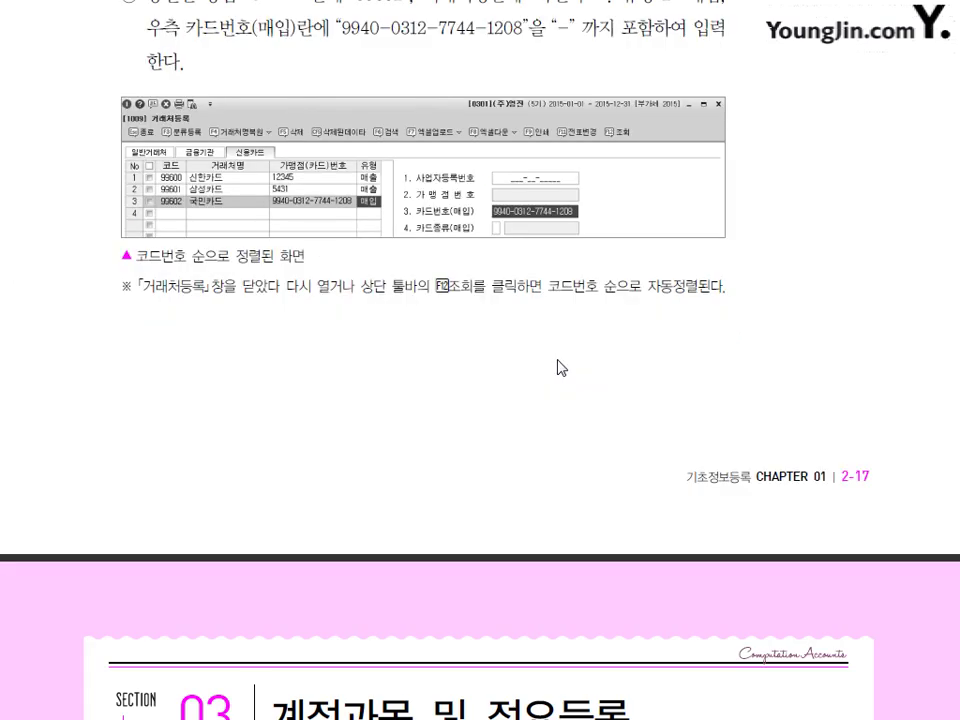
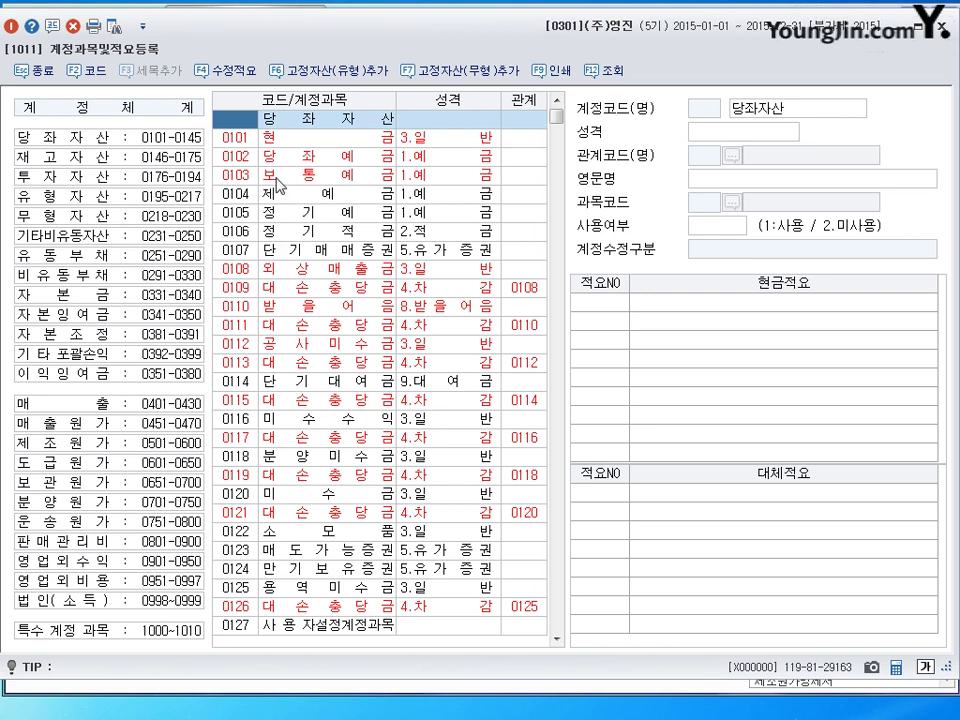
{"action": "left_click", "coordinate": [236, 138]}
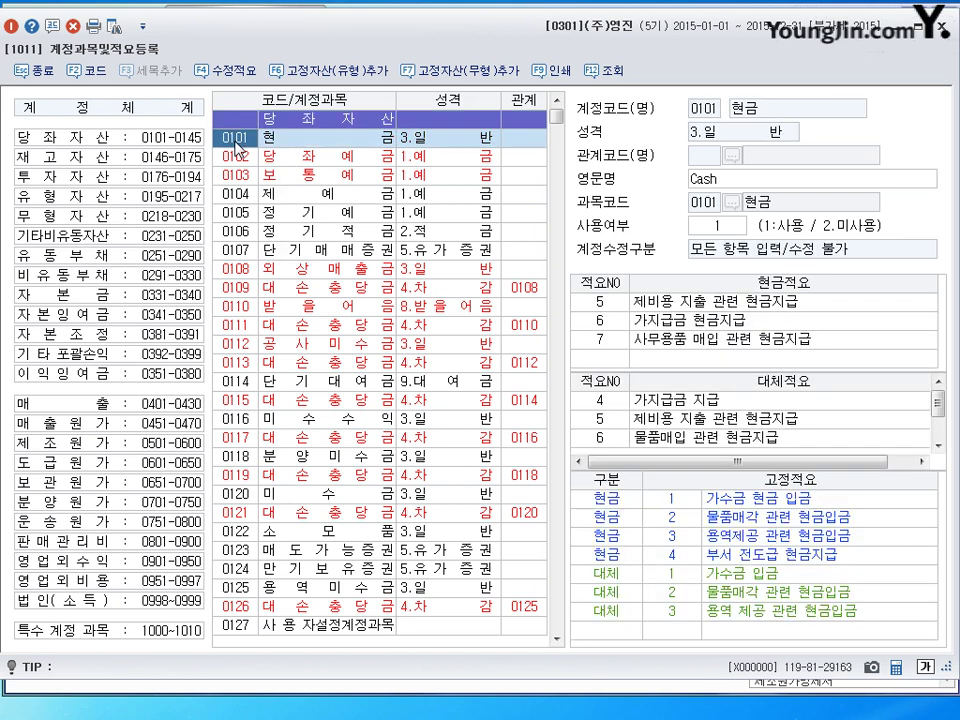
{"action": "left_click", "coordinate": [250, 154]}
{"action": "left_click", "coordinate": [241, 142]}
{"action": "left_click", "coordinate": [252, 154]}
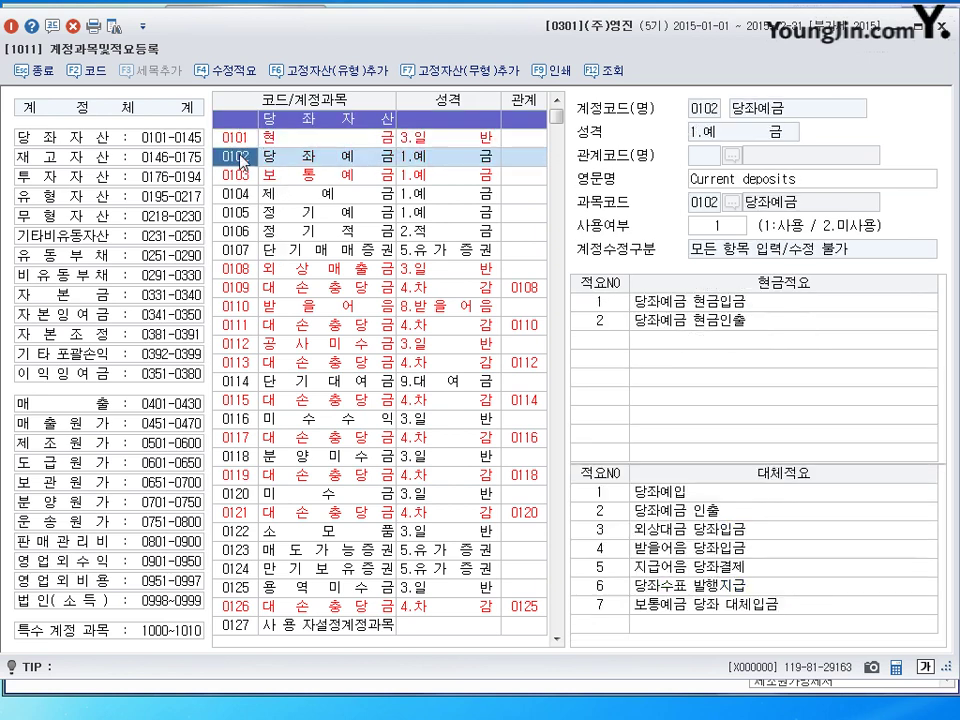
{"action": "left_click", "coordinate": [240, 141]}
{"action": "left_click", "coordinate": [243, 155]}
{"action": "left_click", "coordinate": [305, 141]}
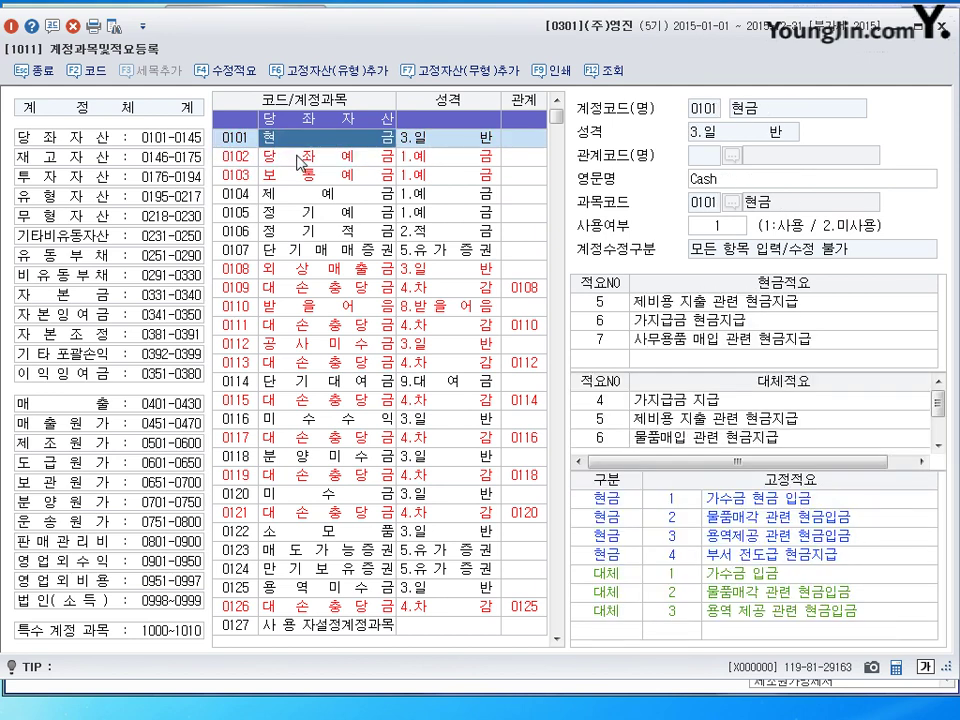
{"action": "left_click", "coordinate": [301, 156]}
{"action": "left_click", "coordinate": [301, 178]}
{"action": "left_click", "coordinate": [230, 139]}
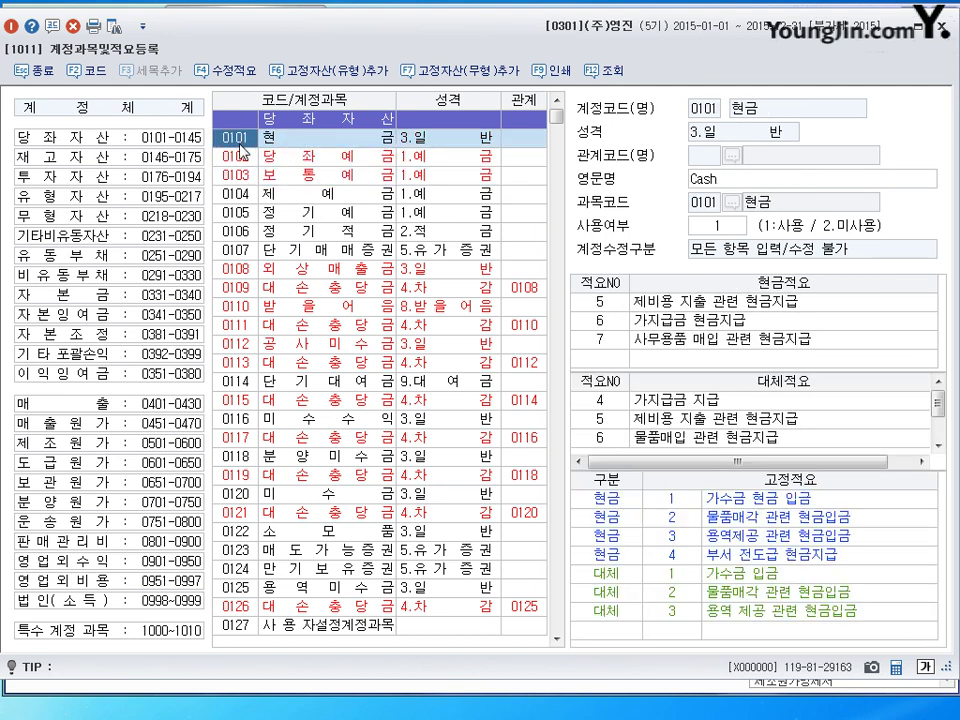
{"action": "left_click", "coordinate": [240, 172]}
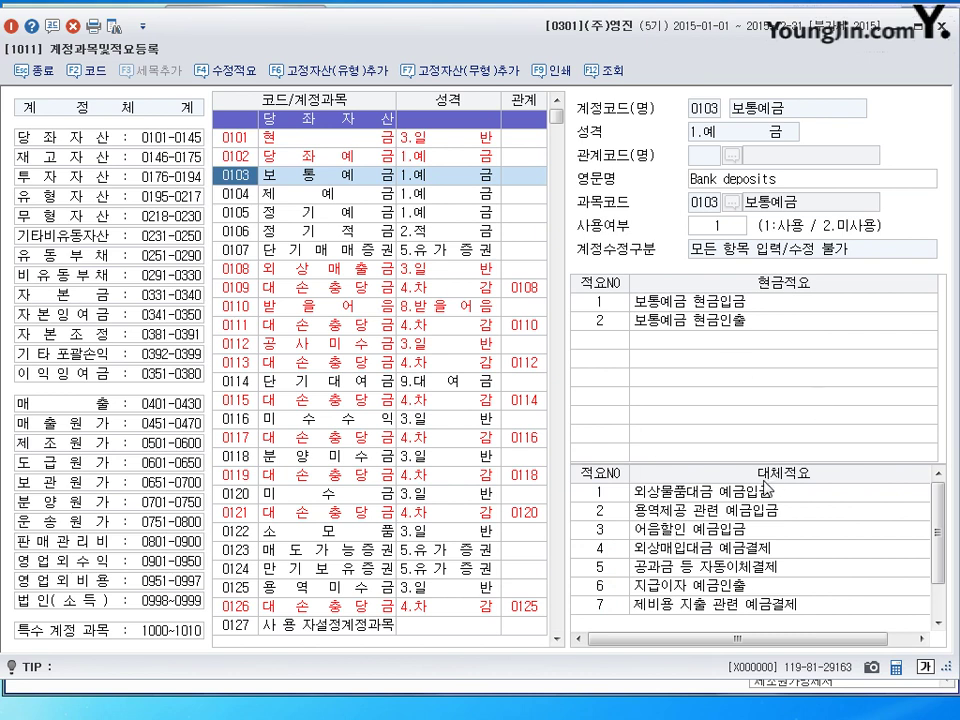
{"action": "left_click", "coordinate": [228, 157]}
{"action": "left_click", "coordinate": [231, 177]}
{"action": "left_click", "coordinate": [238, 213]}
{"action": "left_click", "coordinate": [238, 249]}
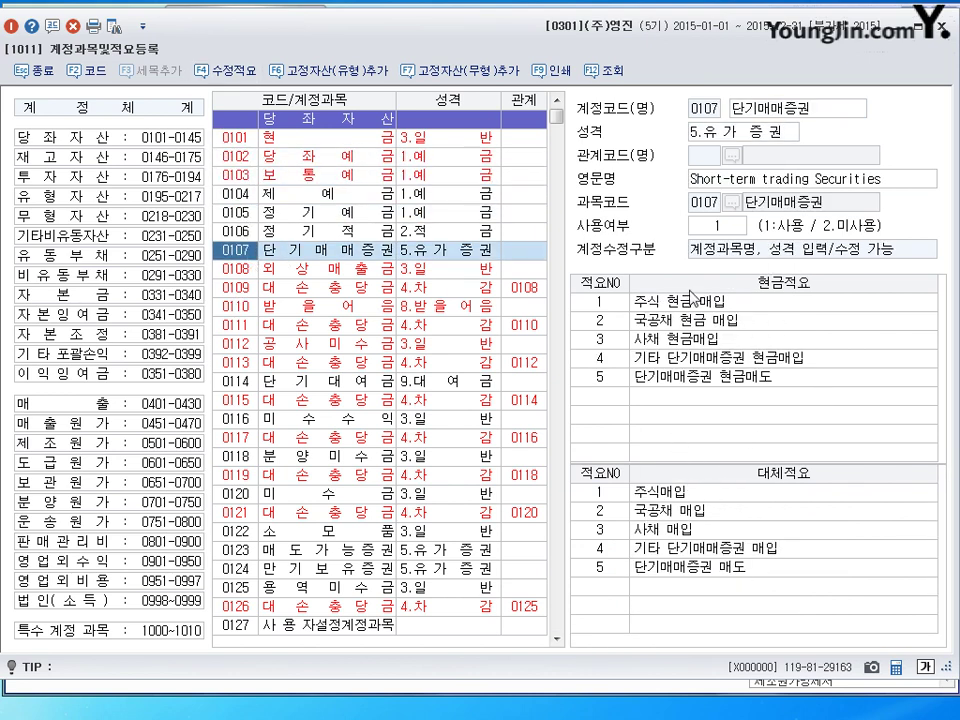
{"action": "left_click", "coordinate": [311, 424]}
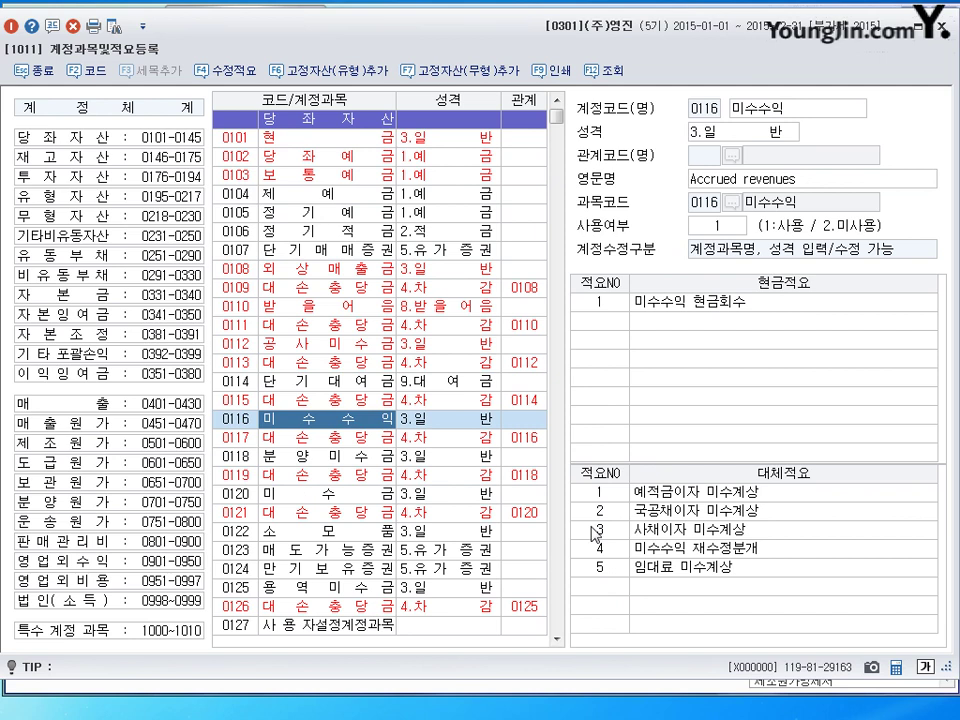
{"action": "left_click", "coordinate": [248, 251]}
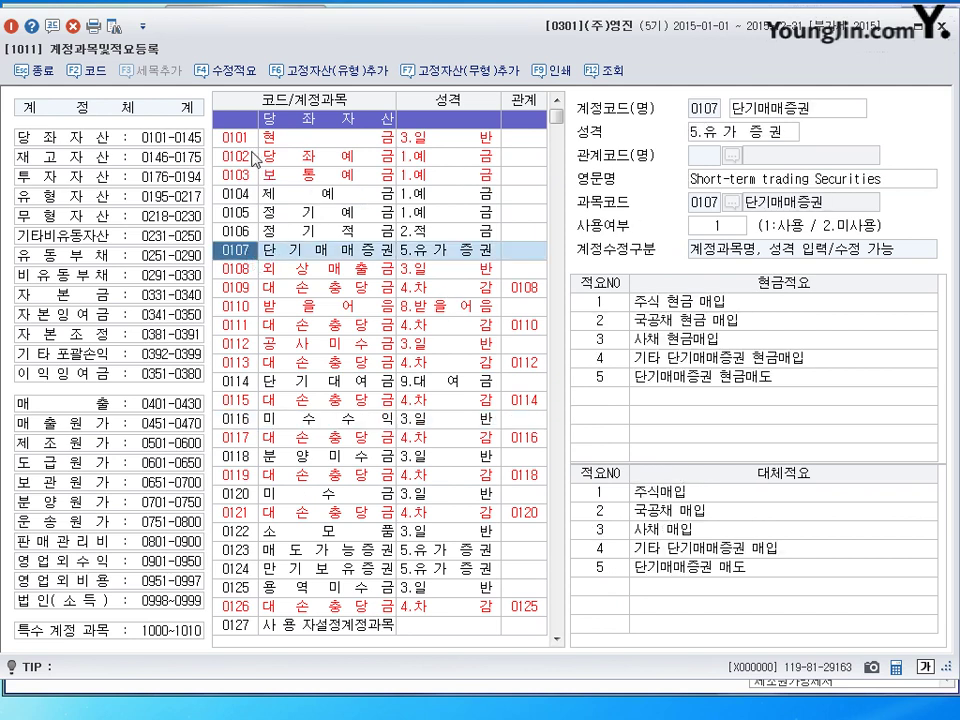
{"action": "left_click", "coordinate": [240, 138]}
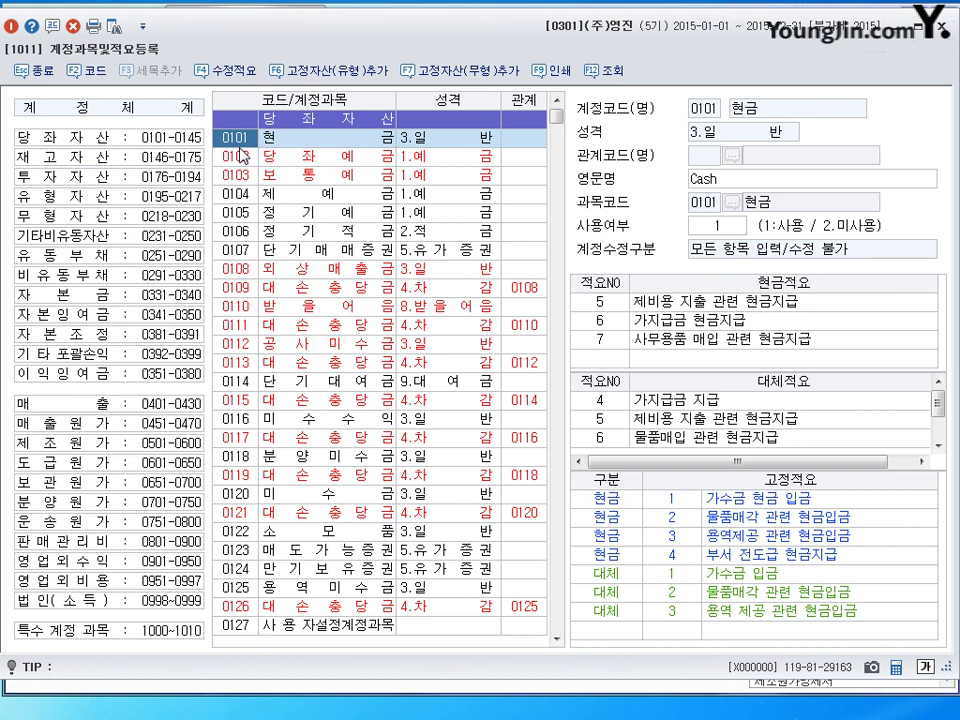
{"action": "key", "text": "Down"}
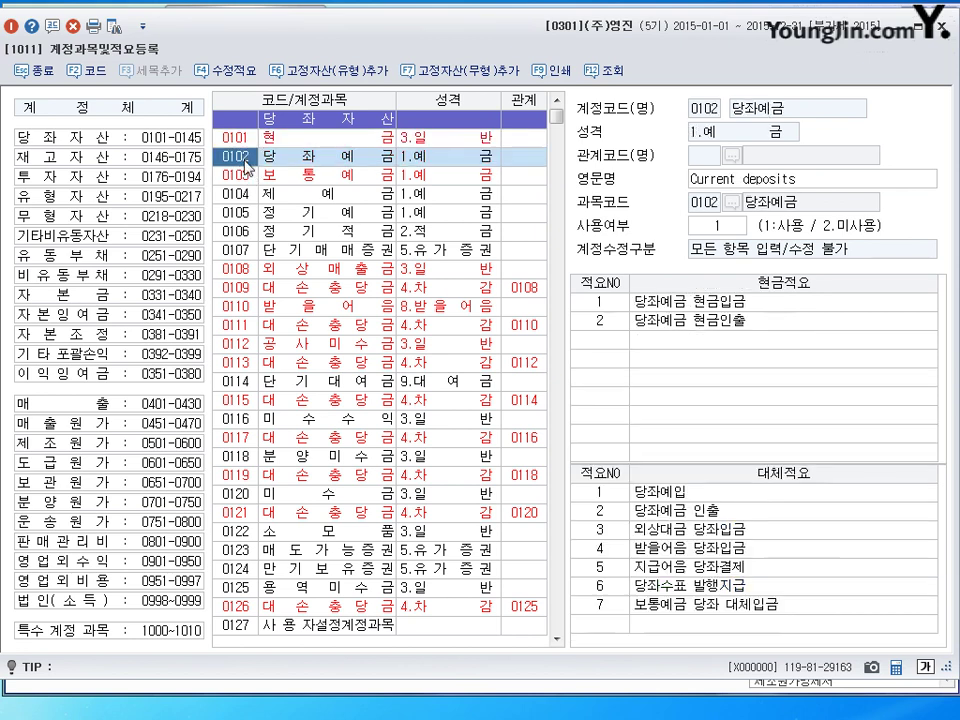
{"action": "key", "text": "Up"}
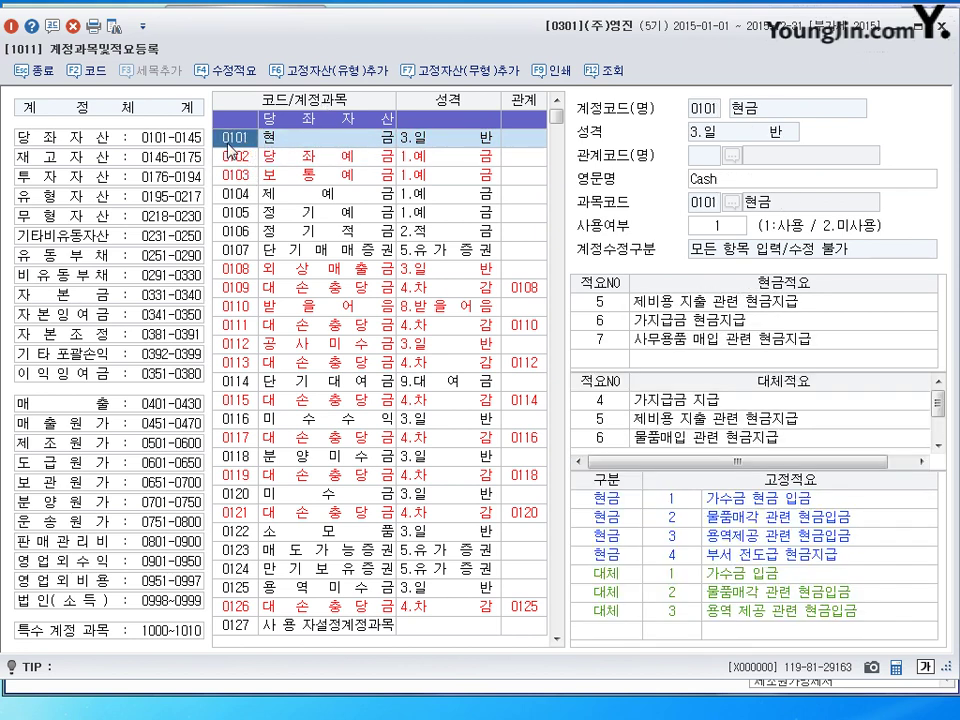
Scroll through the account list and return to Cash account 0101.
{"action": "type", "text": "0811"}
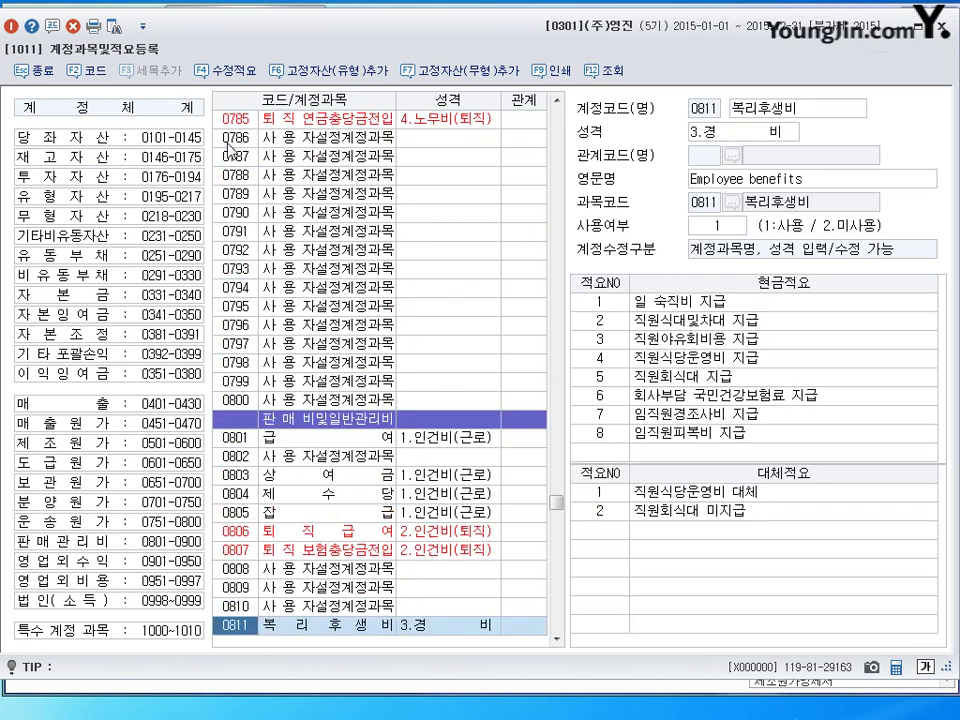
{"action": "scroll", "coordinate": [265, 270], "scroll_direction": "down", "scroll_amount": 5}
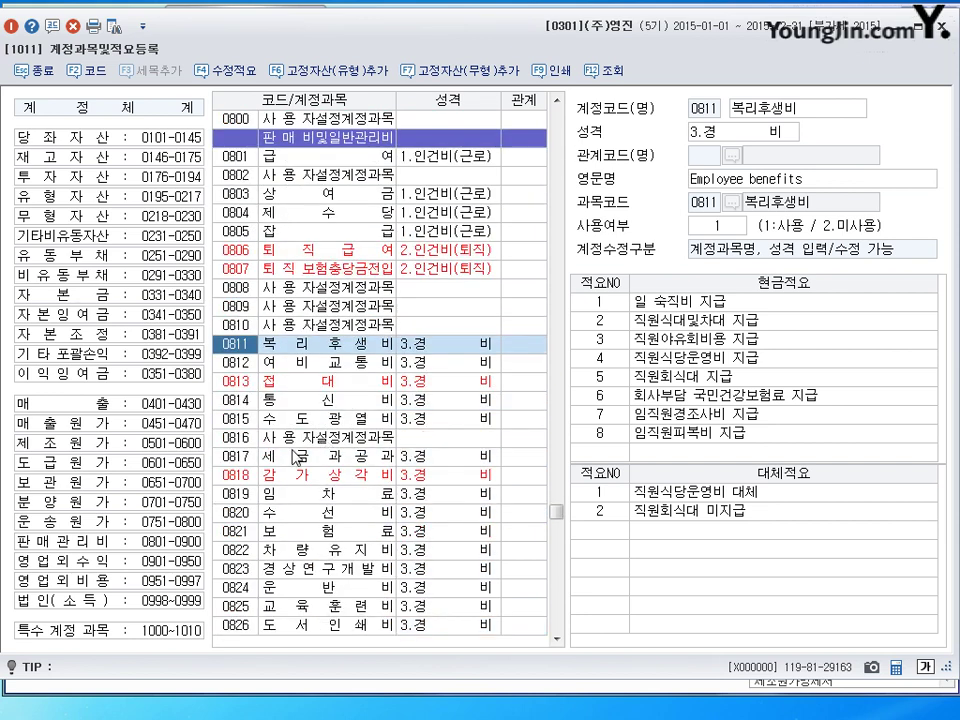
{"action": "scroll", "coordinate": [253, 290], "scroll_direction": "up", "scroll_amount": 7}
{"action": "scroll", "coordinate": [253, 295], "scroll_direction": "up", "scroll_amount": 5}
{"action": "scroll", "coordinate": [255, 340], "scroll_direction": "down", "scroll_amount": 6}
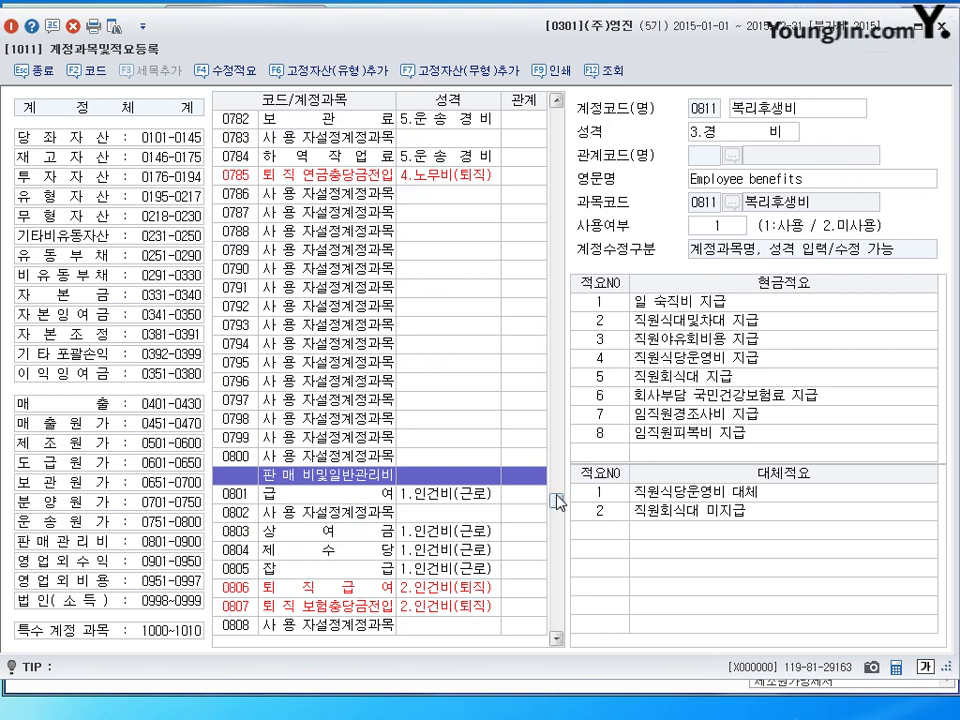
{"action": "left_click_drag", "start_coordinate": [556, 501], "coordinate": [560, 115]}
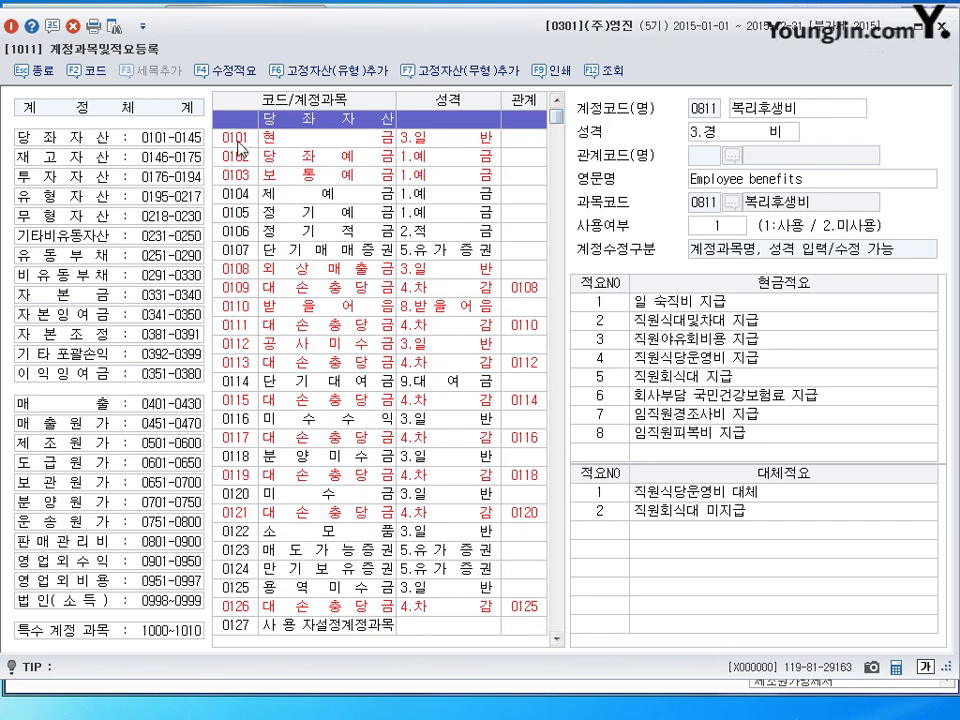
{"action": "left_click", "coordinate": [236, 119]}
{"action": "left_click", "coordinate": [236, 139]}
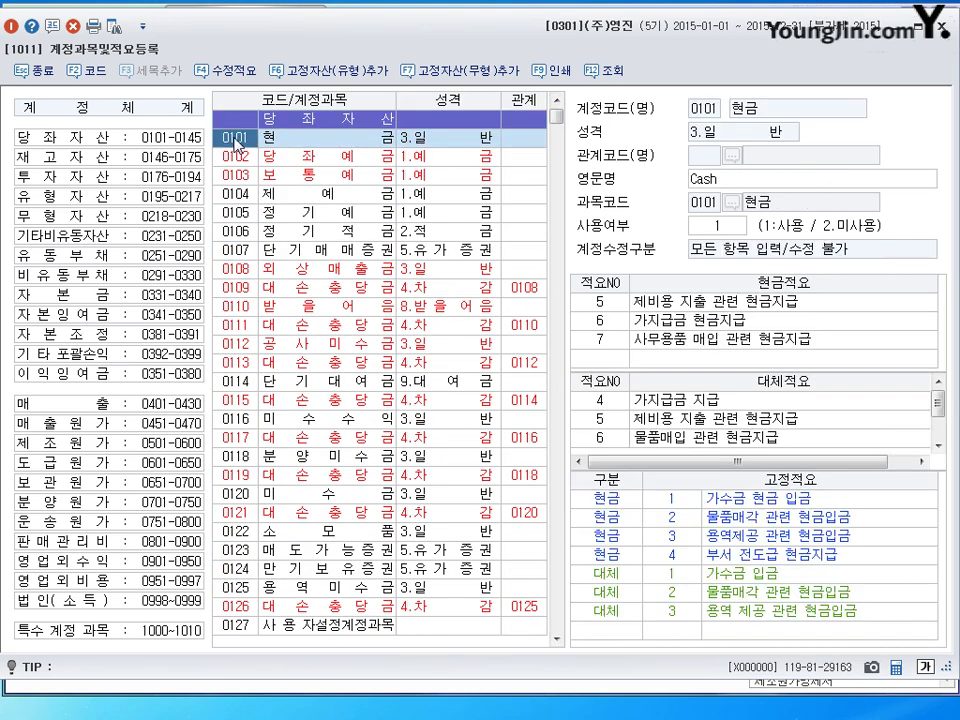
Jump to account 0811 복리후생비 and select its next empty substitute memo row.
{"action": "type", "text": "0811"}
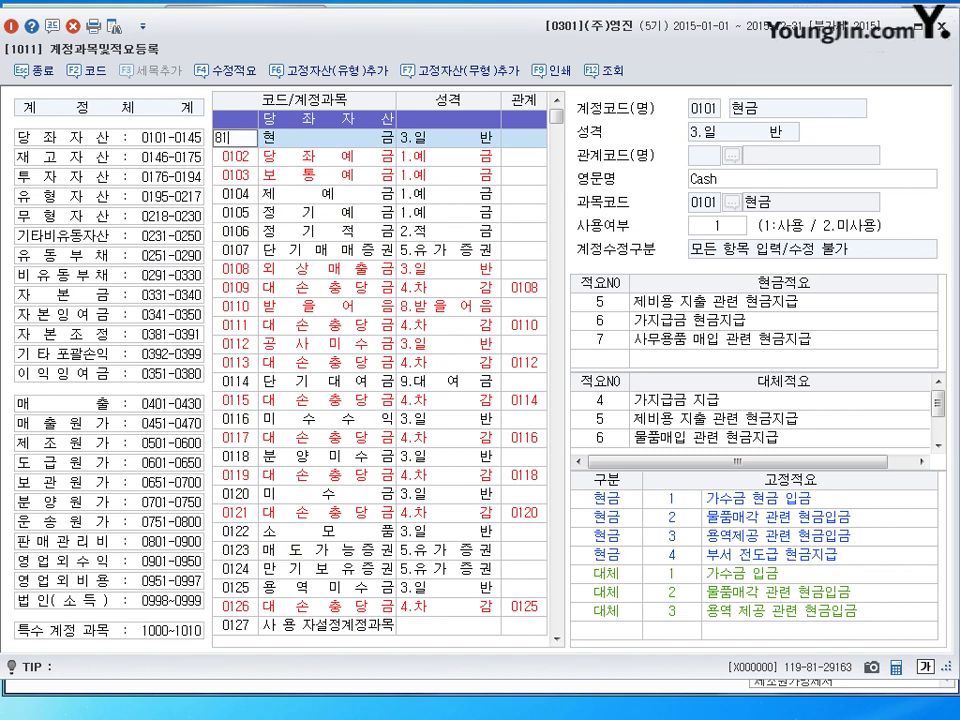
{"action": "key", "text": "Return"}
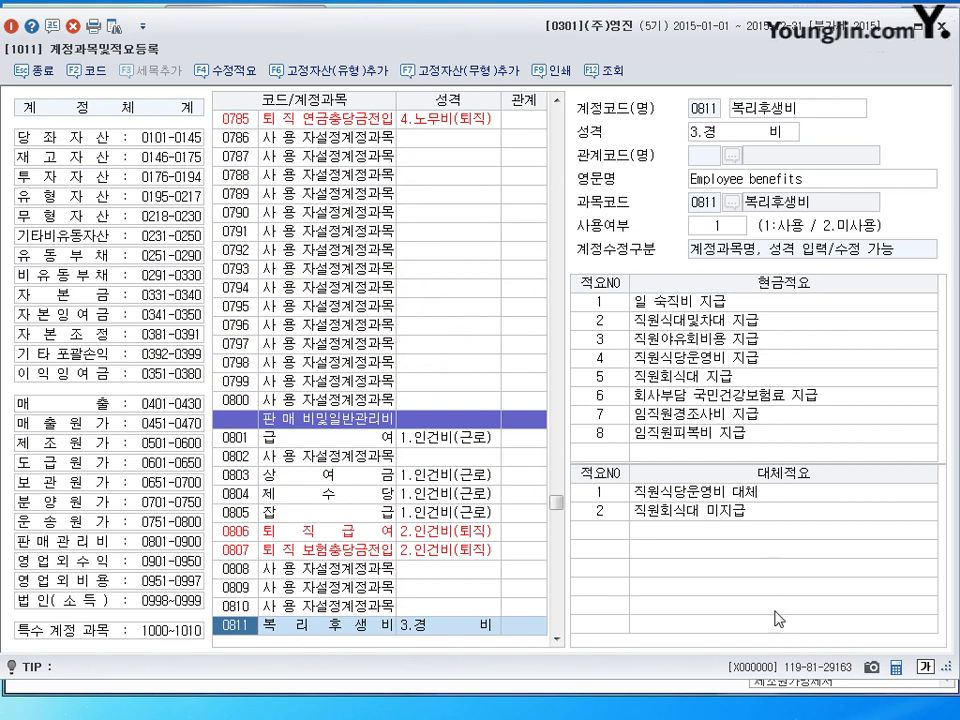
{"action": "left_click", "coordinate": [601, 532]}
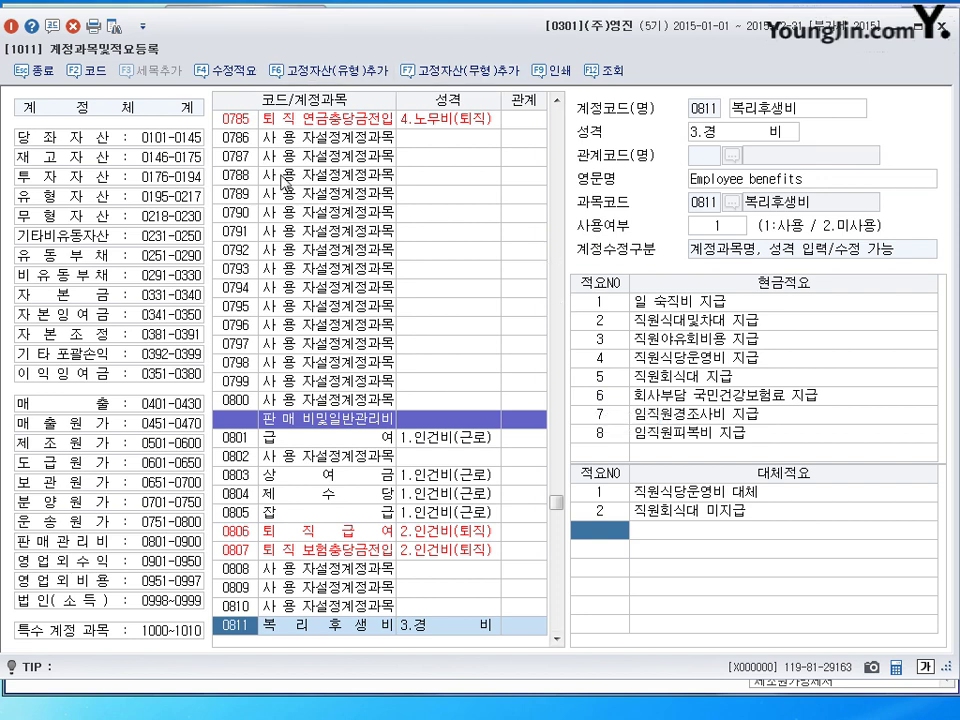
Browse the asset groups from 당좌자산 to 무형자산 (starting at 0218) in the 계정체계 list.
{"action": "left_click", "coordinate": [52, 136]}
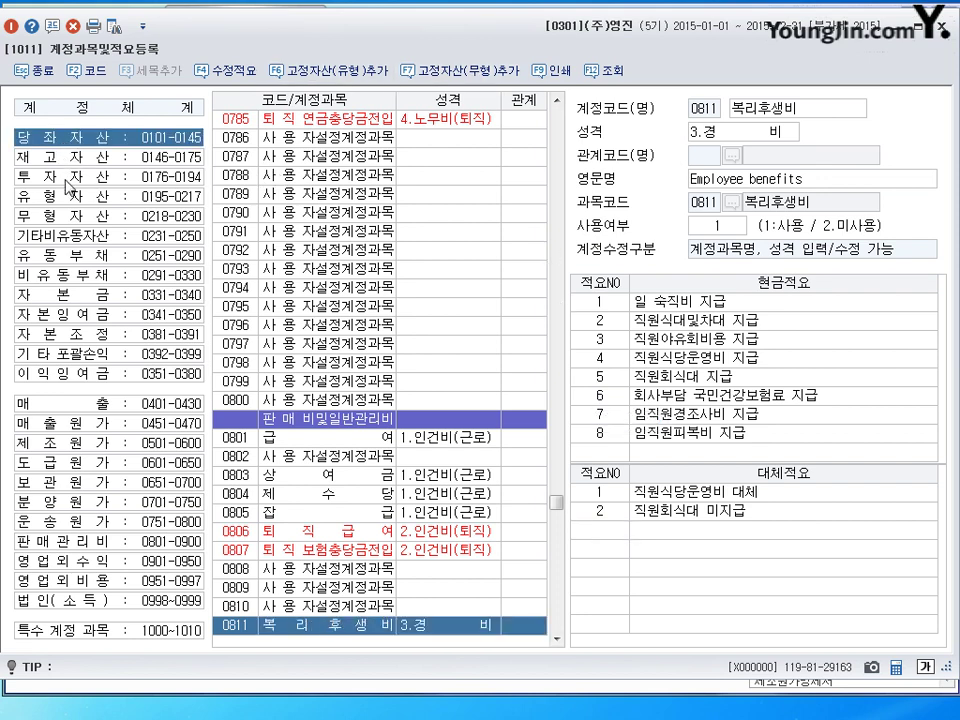
{"action": "left_click", "coordinate": [57, 157]}
{"action": "left_click", "coordinate": [52, 137]}
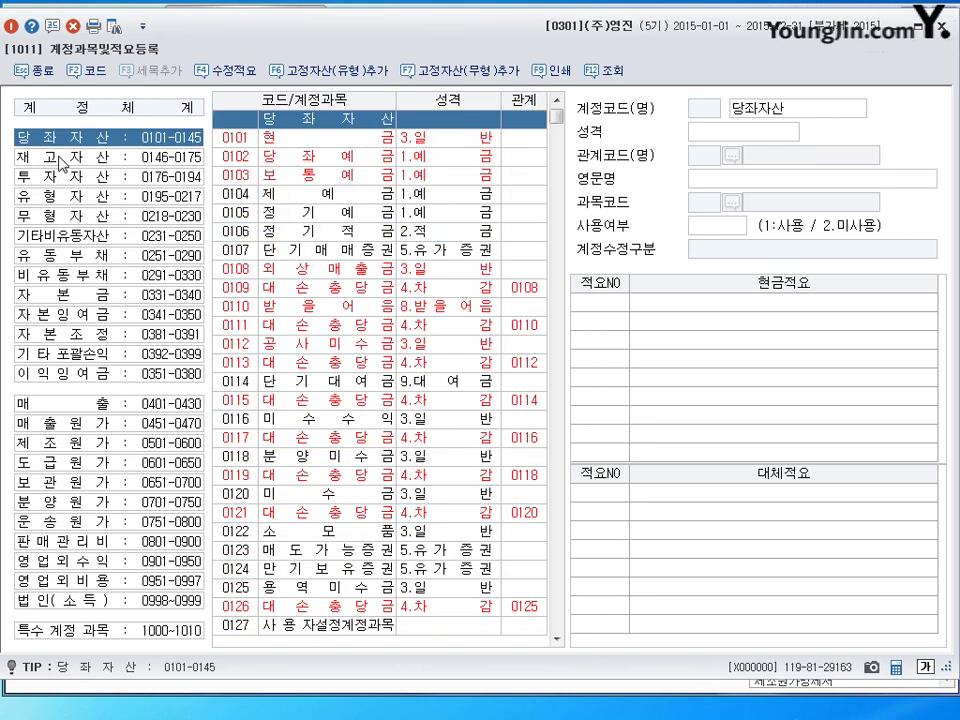
{"action": "left_click", "coordinate": [57, 157]}
{"action": "left_click", "coordinate": [60, 177]}
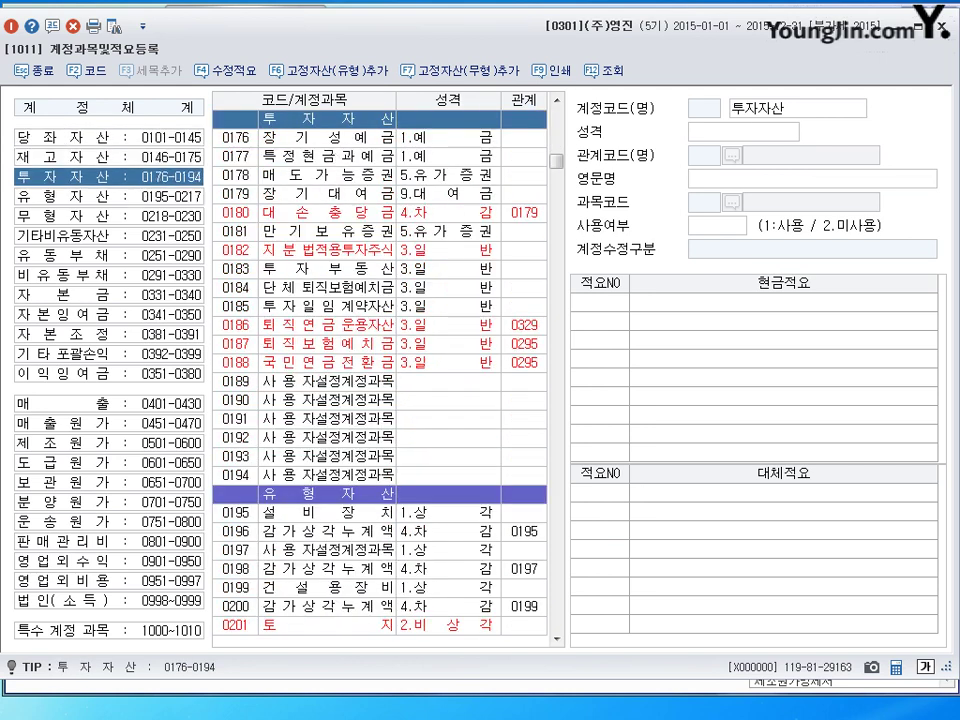
{"action": "left_click", "coordinate": [73, 199]}
{"action": "left_click", "coordinate": [78, 215]}
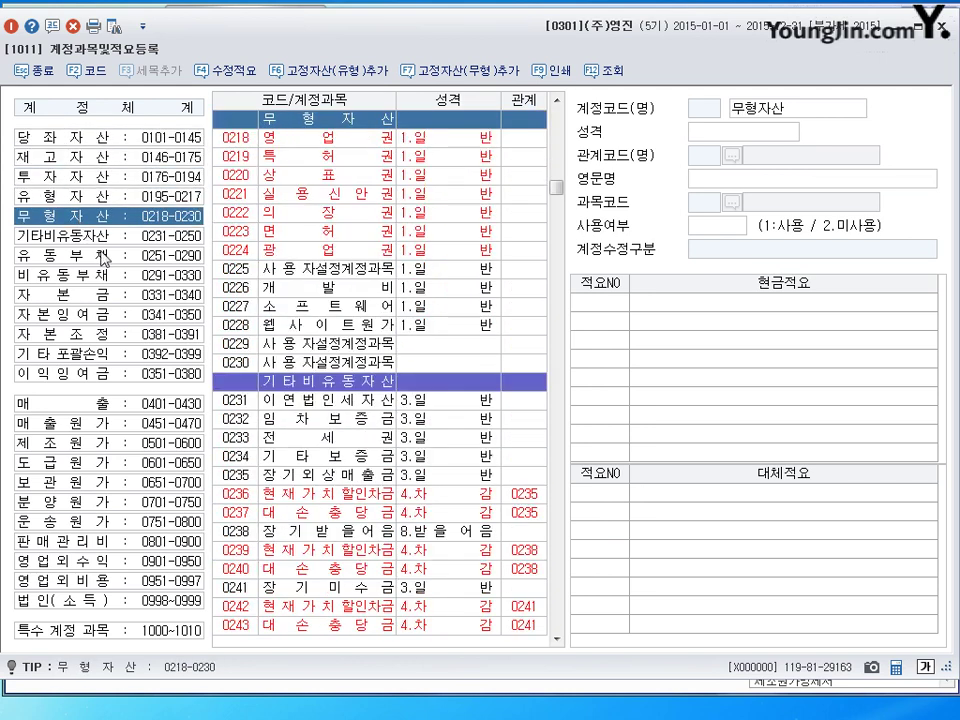
{"action": "left_click", "coordinate": [68, 136]}
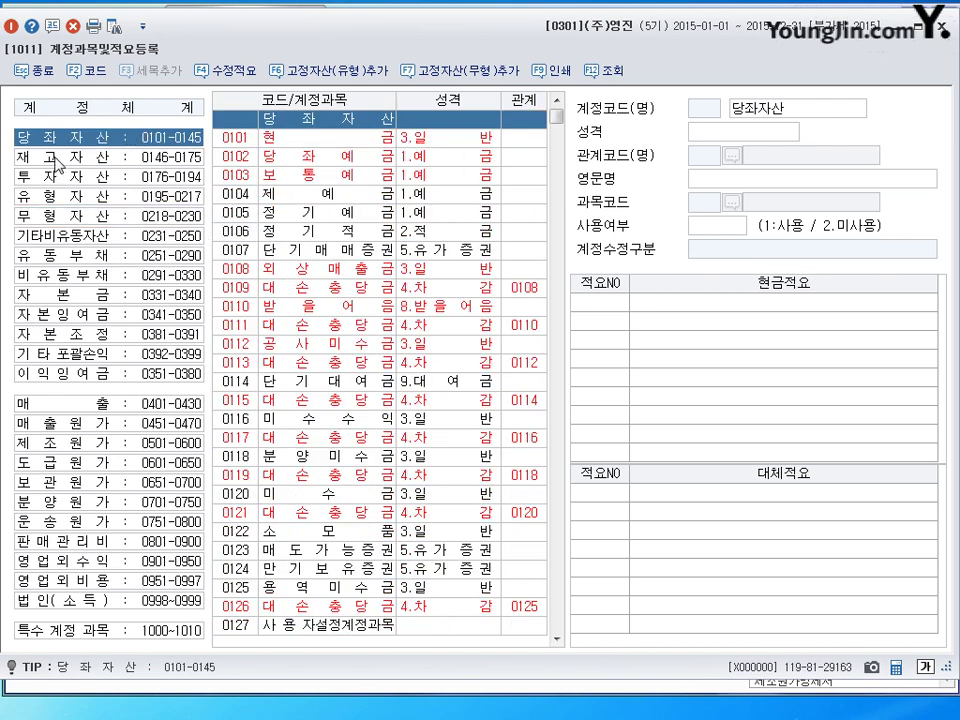
{"action": "left_click", "coordinate": [150, 158]}
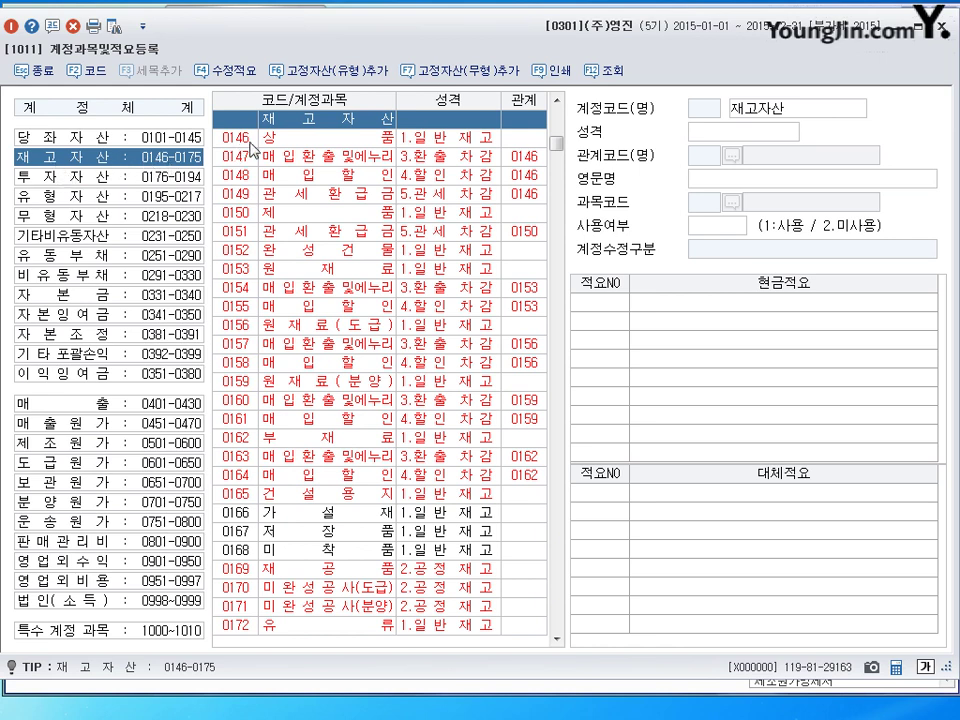
{"action": "left_click", "coordinate": [70, 180]}
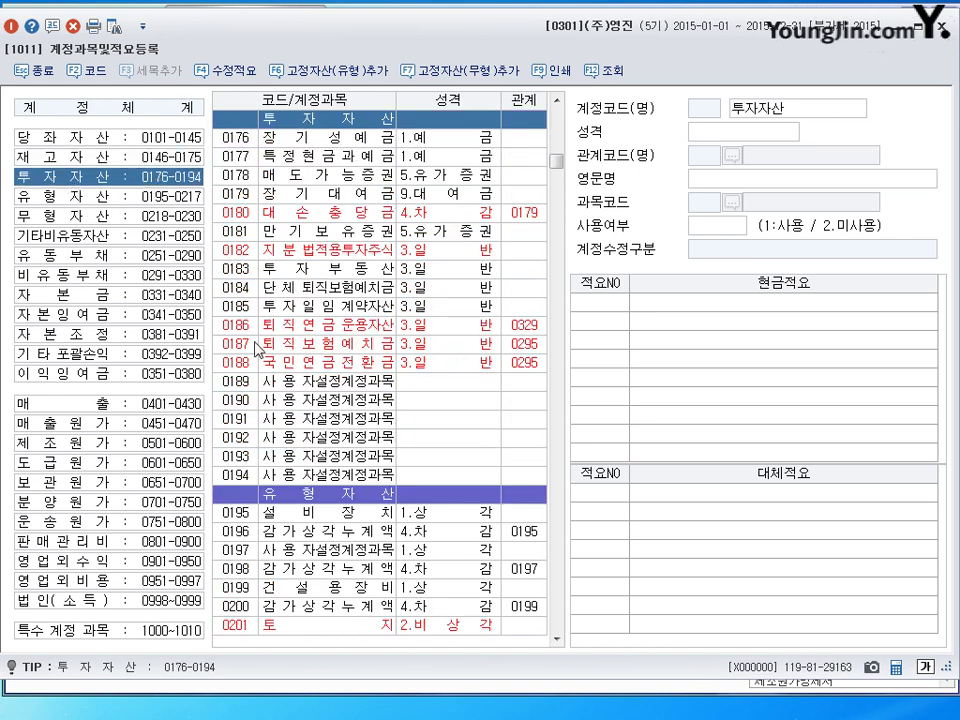
Step through the groups with the arrow keys and settle back on 당좌자산 accounts 0101 onward.
{"action": "key", "text": "Down"}
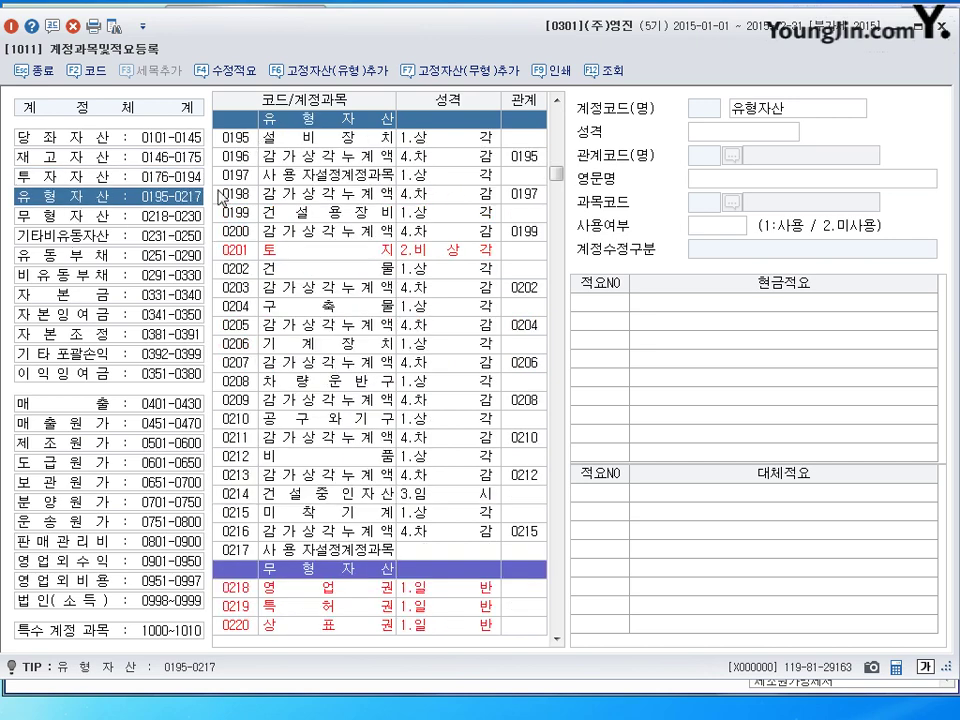
{"action": "left_click_drag", "start_coordinate": [551, 231], "coordinate": [557, 143]}
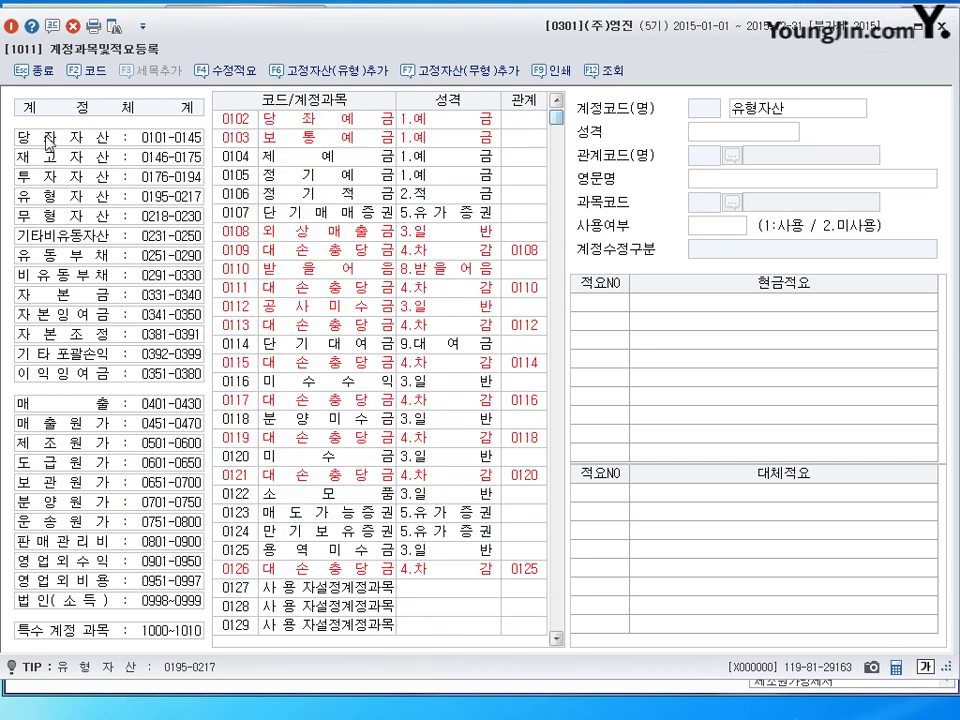
{"action": "key", "text": "Up"}
{"action": "key", "text": "Up"}
{"action": "left_click", "coordinate": [422, 114]}
{"action": "scroll", "coordinate": [422, 114], "scroll_direction": "up", "scroll_amount": 15}
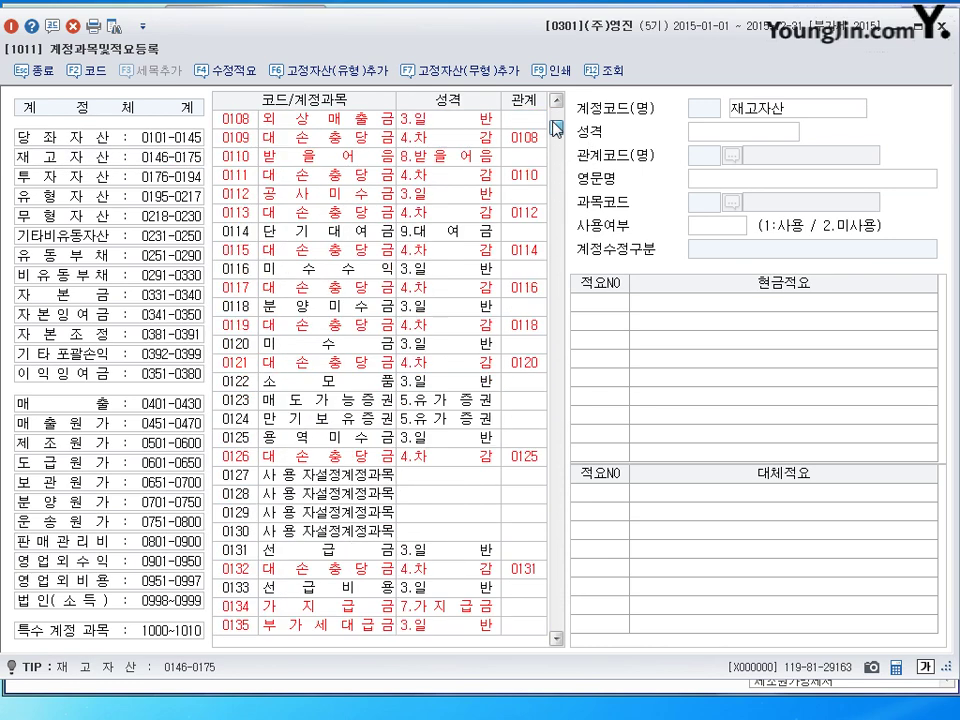
{"action": "left_click", "coordinate": [60, 137]}
{"action": "key", "text": "Down"}
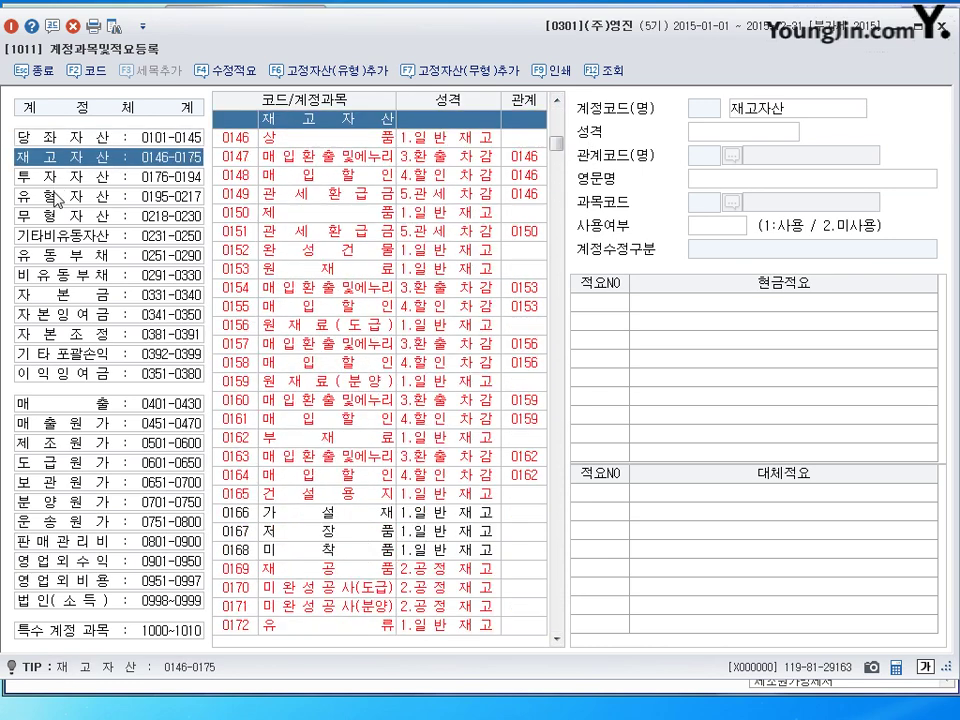
{"action": "key", "text": "Down"}
{"action": "key", "text": "Down"}
{"action": "key", "text": "Up"}
{"action": "key", "text": "Up"}
{"action": "key", "text": "Up"}
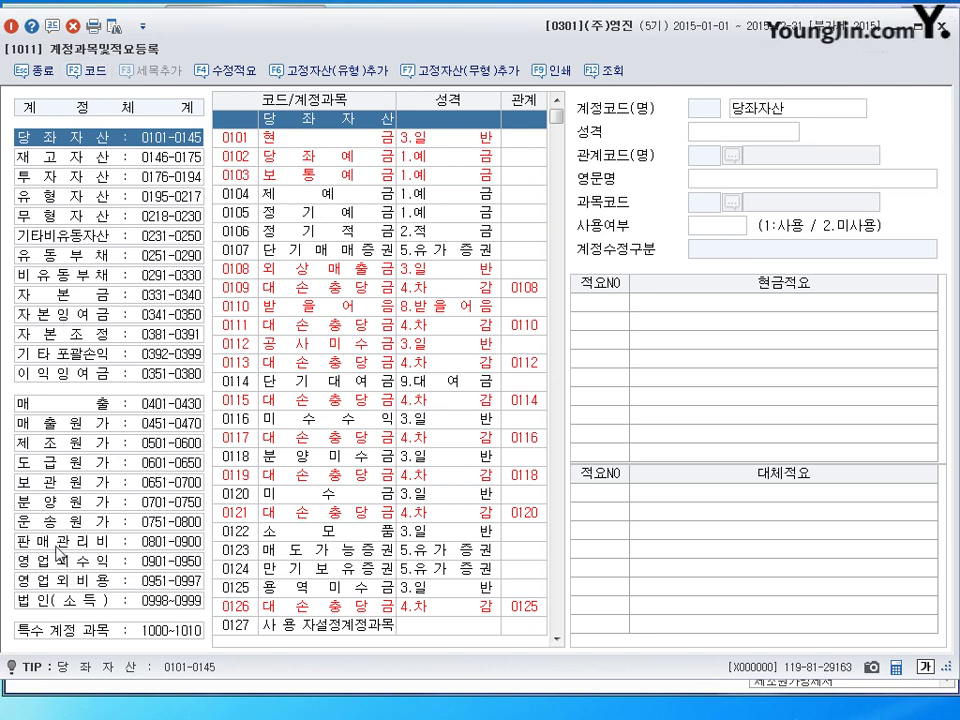
{"action": "left_click", "coordinate": [58, 545]}
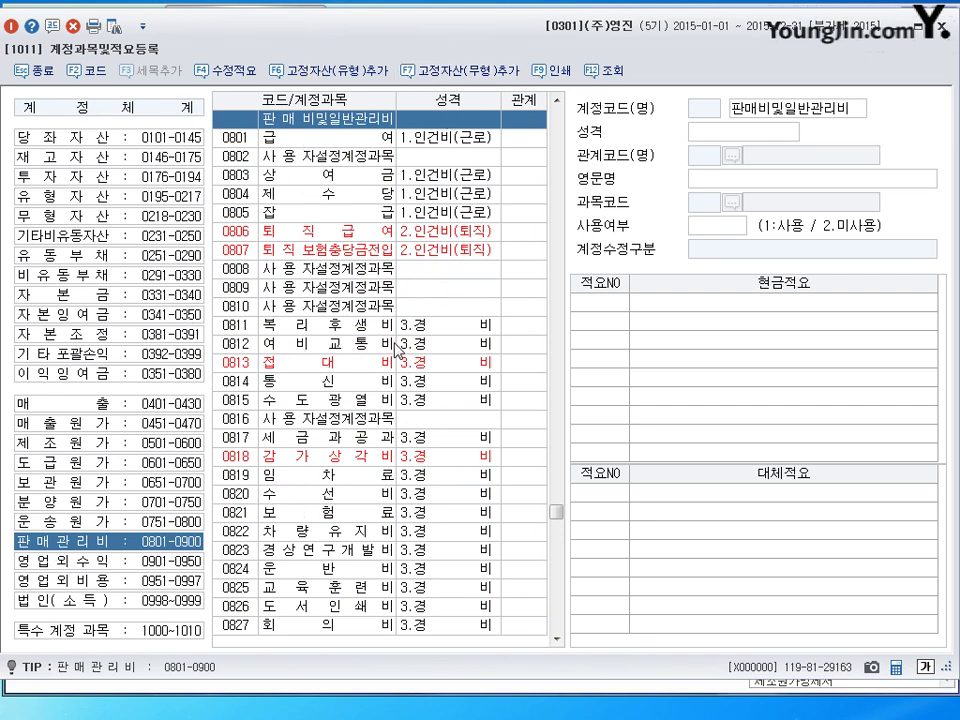
{"action": "left_click", "coordinate": [287, 330]}
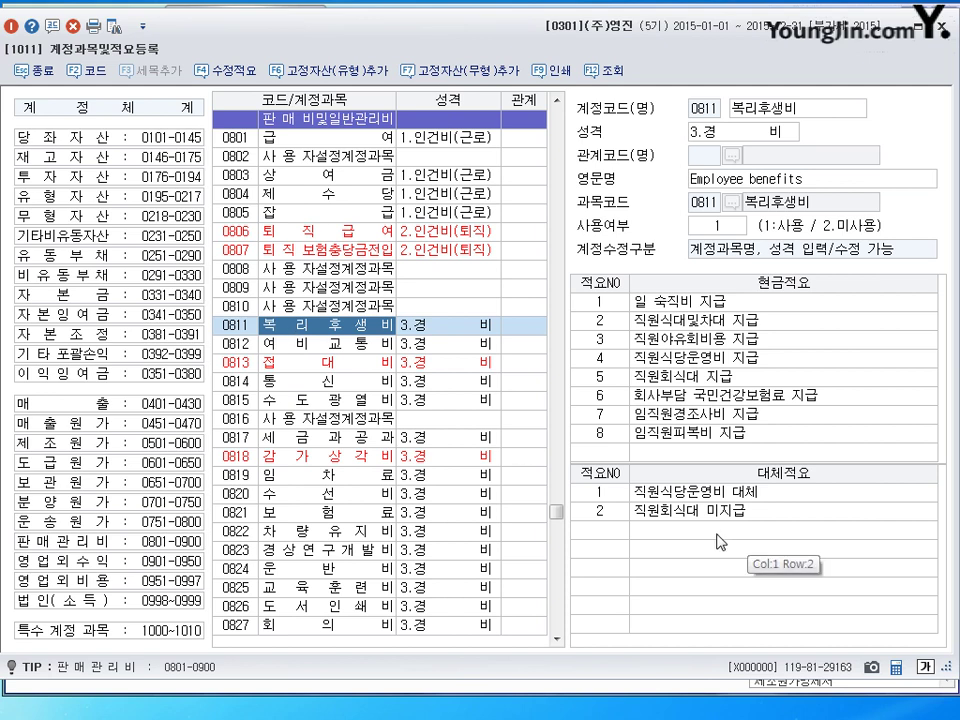
{"action": "left_click", "coordinate": [604, 530]}
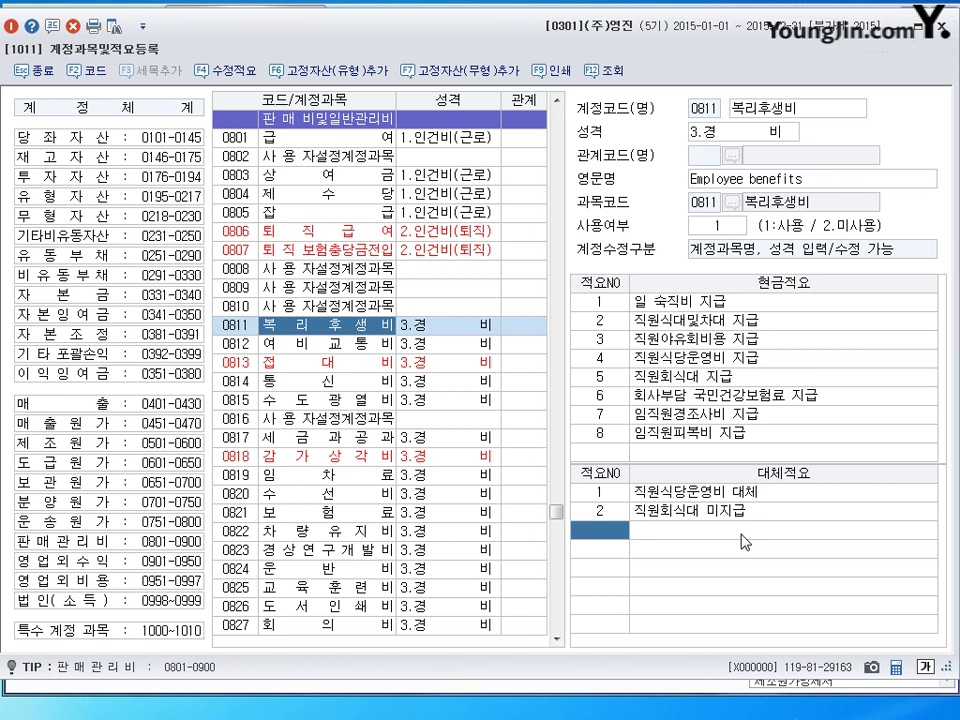
{"action": "left_click", "coordinate": [338, 150]}
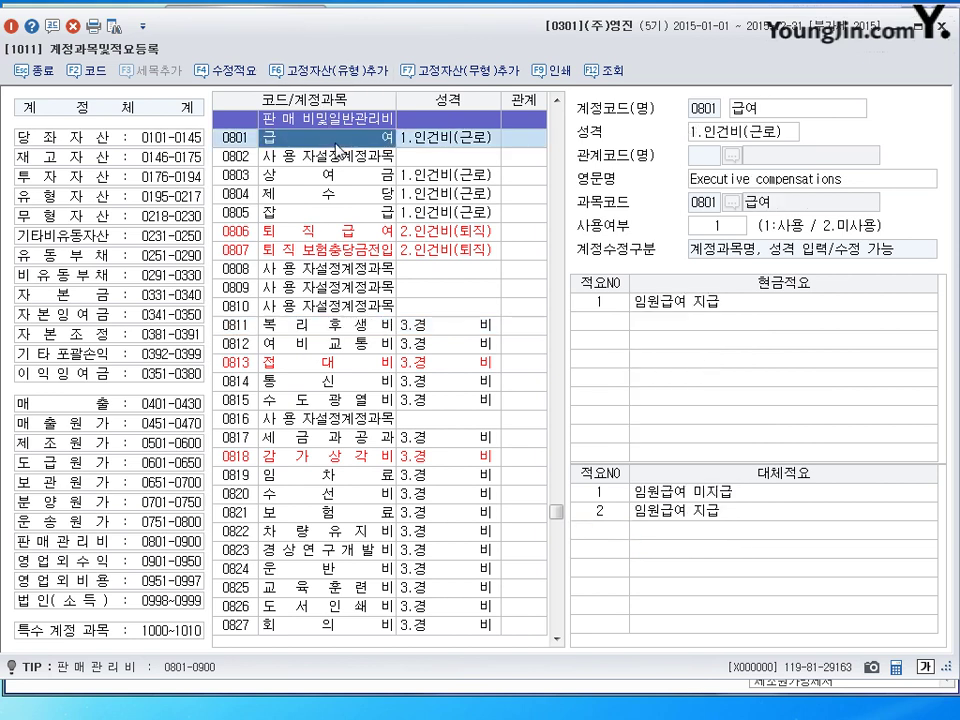
{"action": "left_click", "coordinate": [340, 306]}
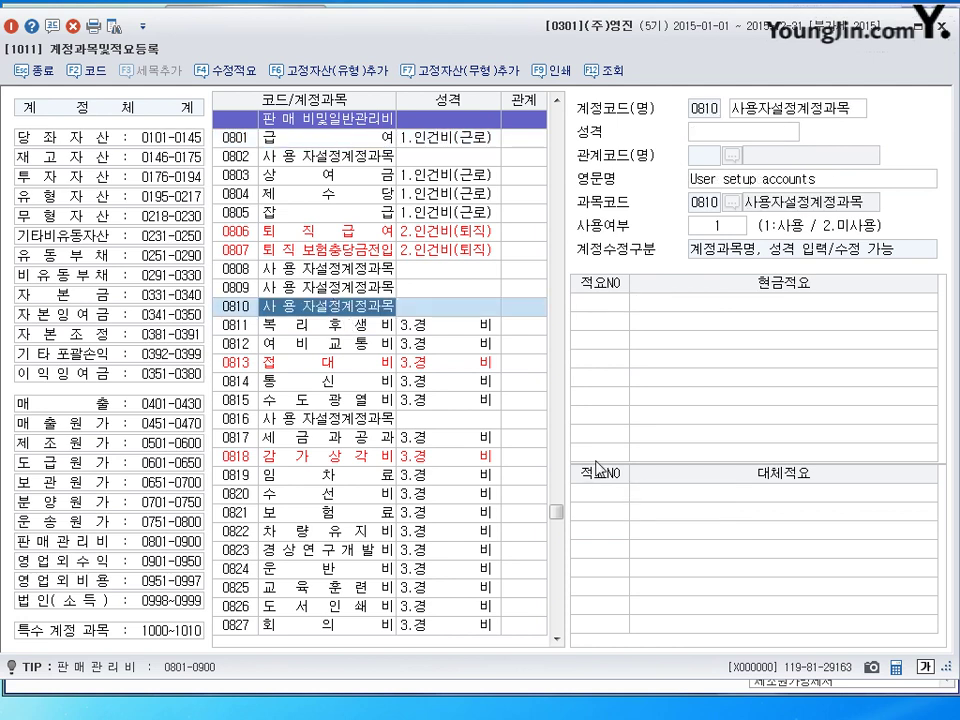
{"action": "left_click_drag", "start_coordinate": [556, 511], "coordinate": [556, 112]}
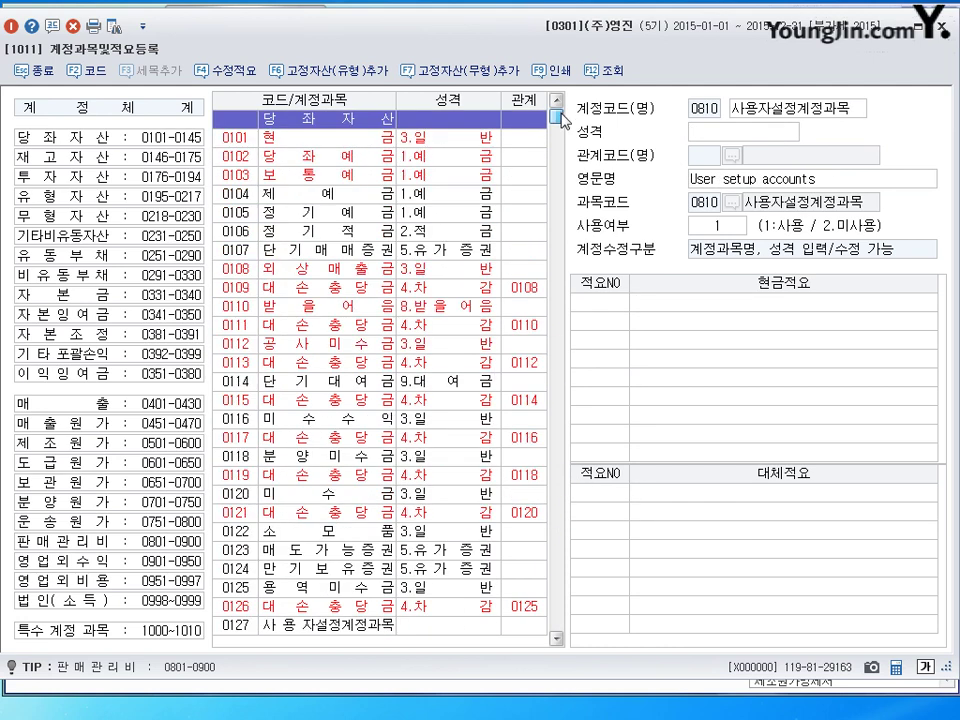
{"action": "left_click", "coordinate": [345, 137]}
{"action": "left_click", "coordinate": [340, 156]}
{"action": "left_click", "coordinate": [338, 175]}
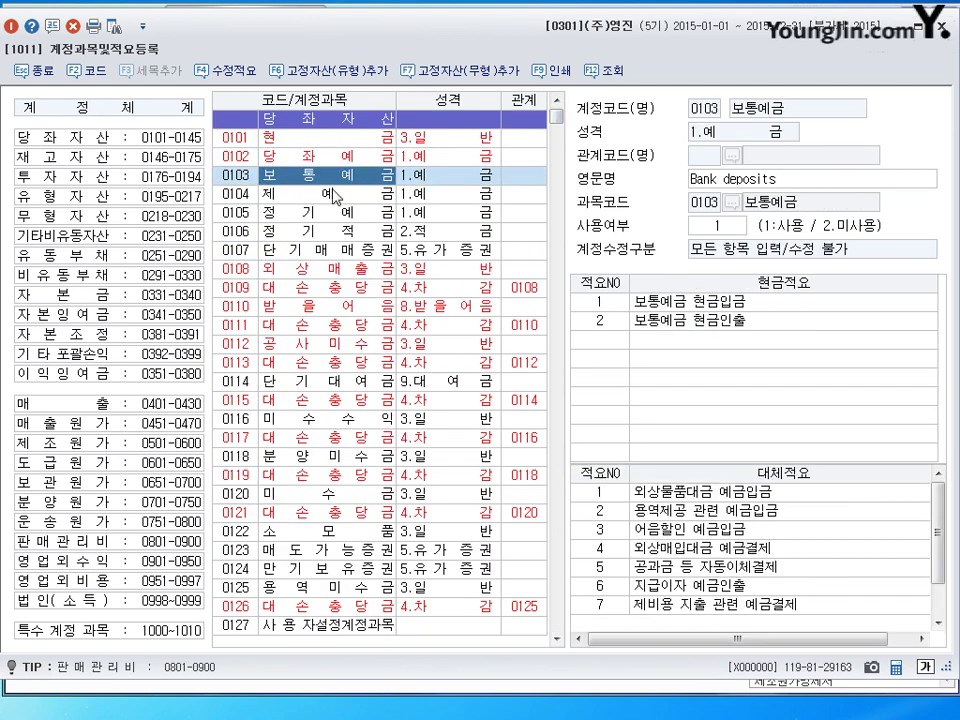
{"action": "left_click", "coordinate": [336, 194]}
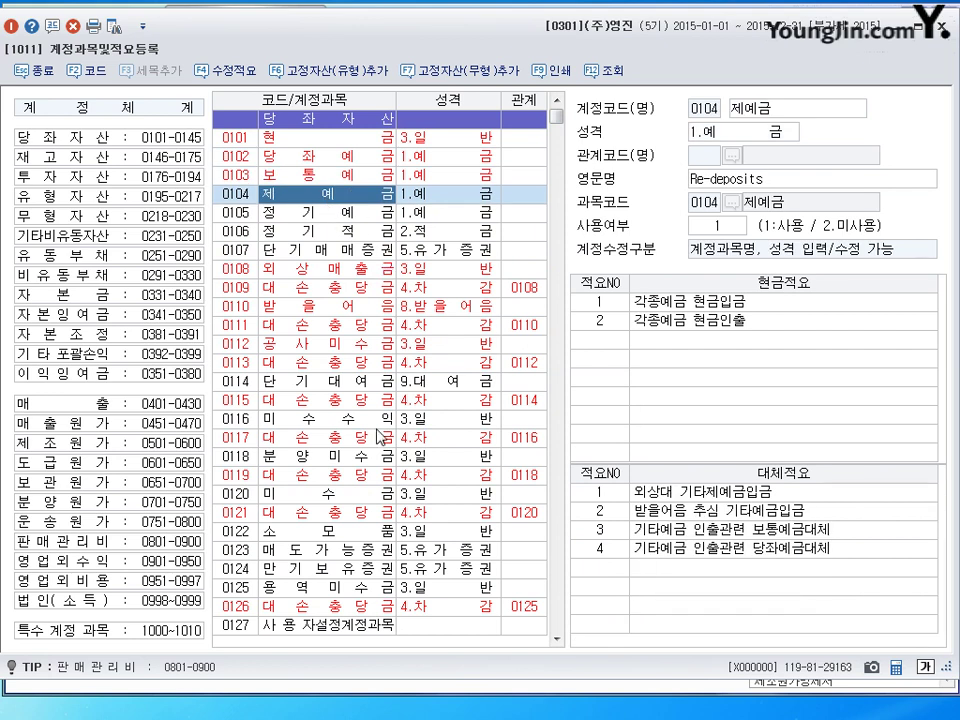
{"action": "scroll", "coordinate": [380, 440], "scroll_direction": "down", "scroll_amount": 4}
{"action": "left_click", "coordinate": [335, 402]}
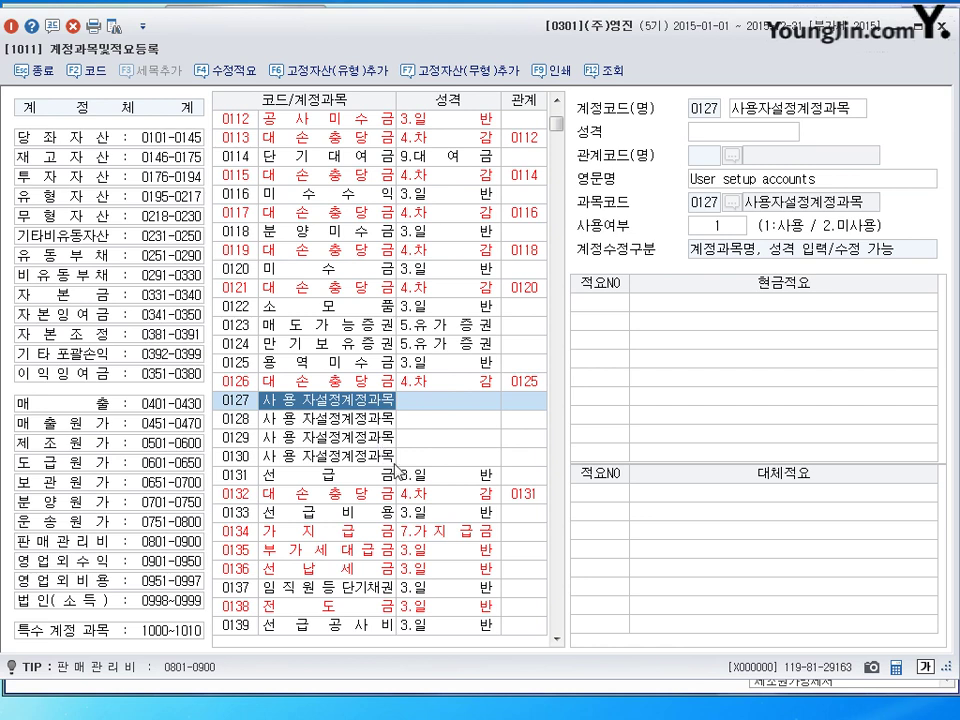
{"action": "left_click", "coordinate": [332, 422]}
{"action": "left_click", "coordinate": [330, 405]}
{"action": "left_click", "coordinate": [318, 422]}
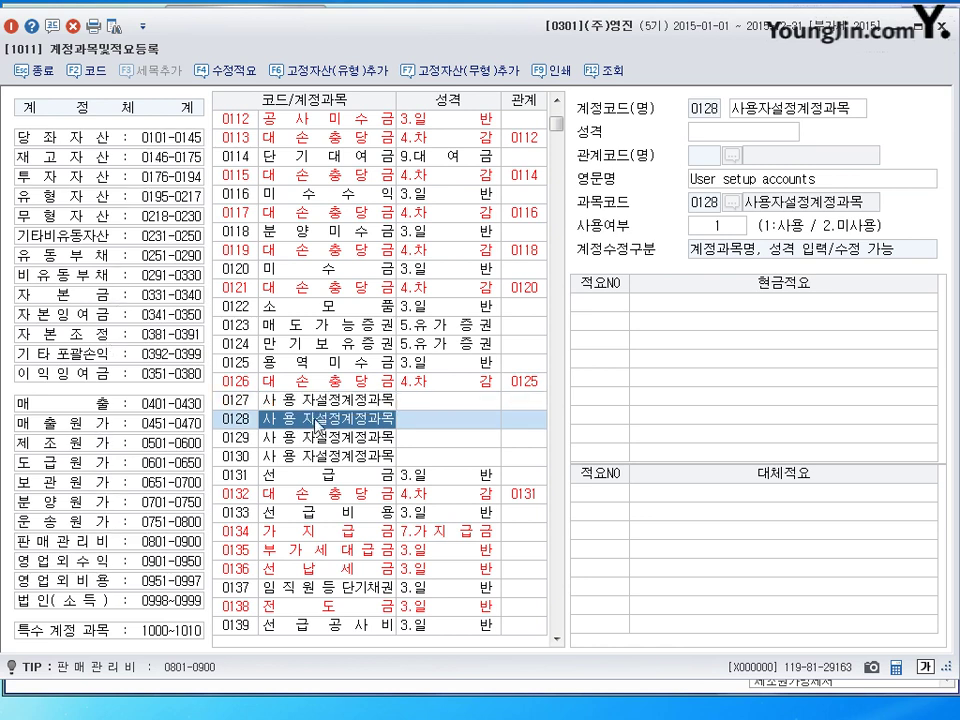
{"action": "left_click", "coordinate": [322, 404]}
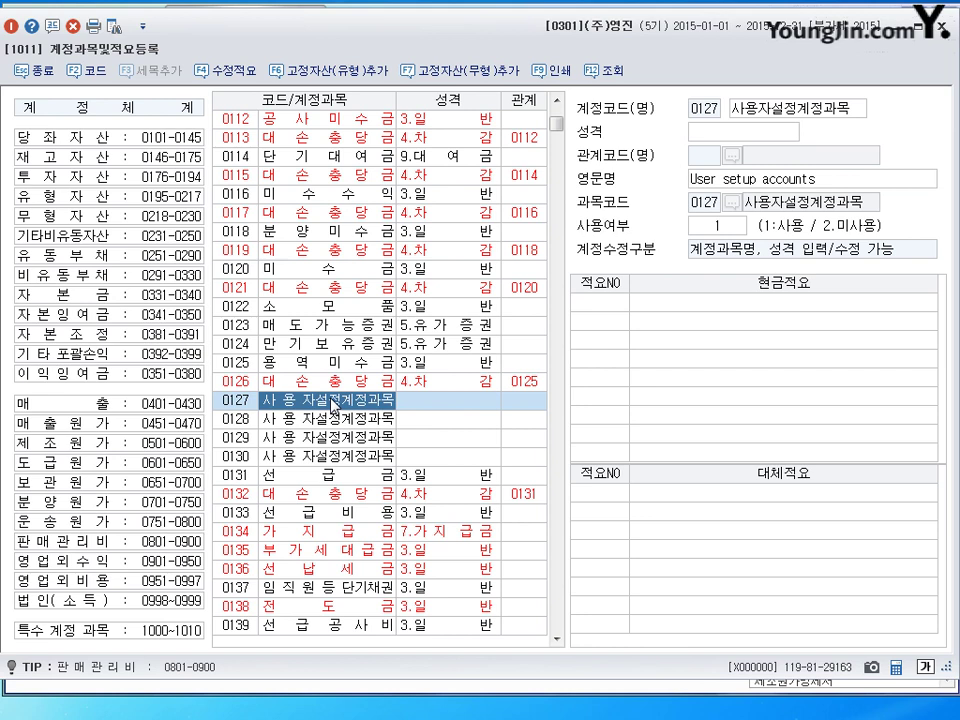
{"action": "left_click", "coordinate": [342, 178]}
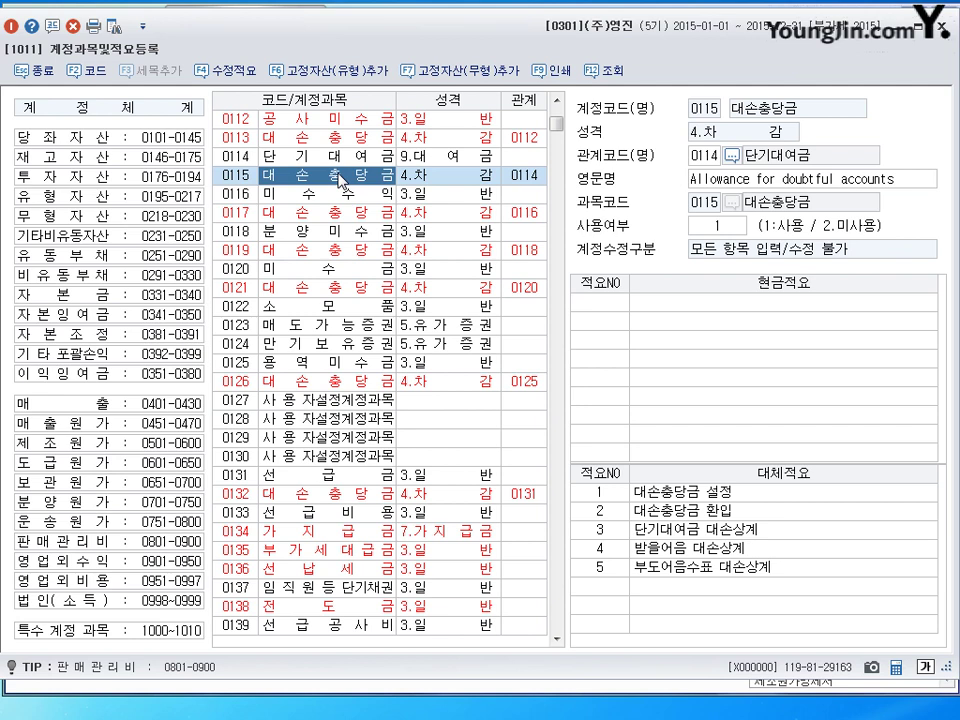
{"action": "scroll", "coordinate": [330, 207], "scroll_direction": "up", "scroll_amount": 4}
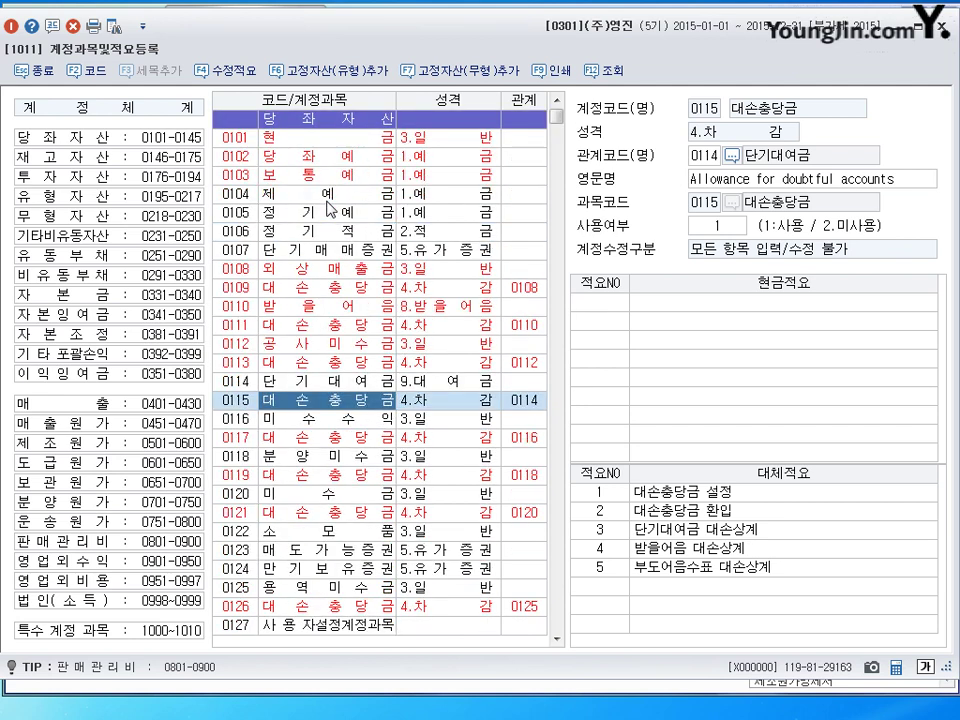
{"action": "left_click", "coordinate": [322, 142]}
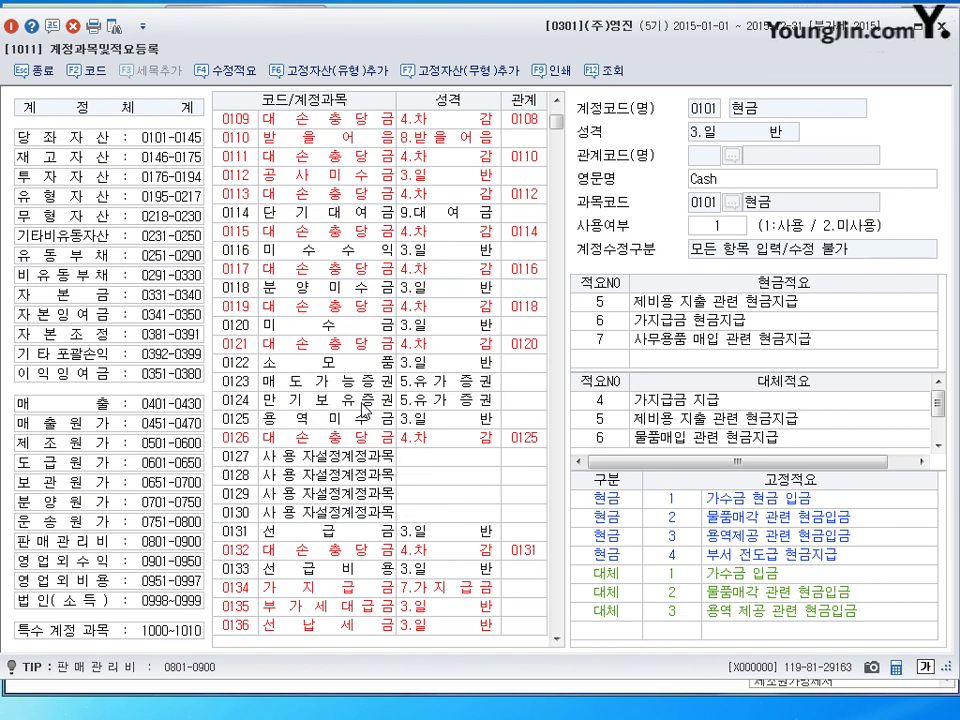
{"action": "left_click", "coordinate": [313, 283]}
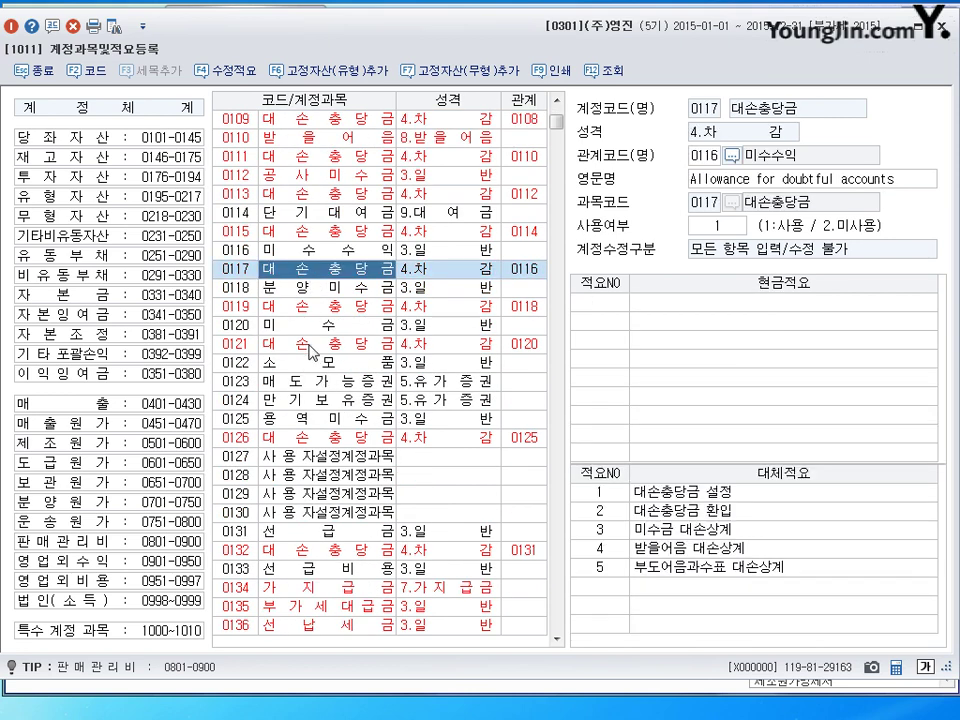
{"action": "left_click", "coordinate": [298, 236]}
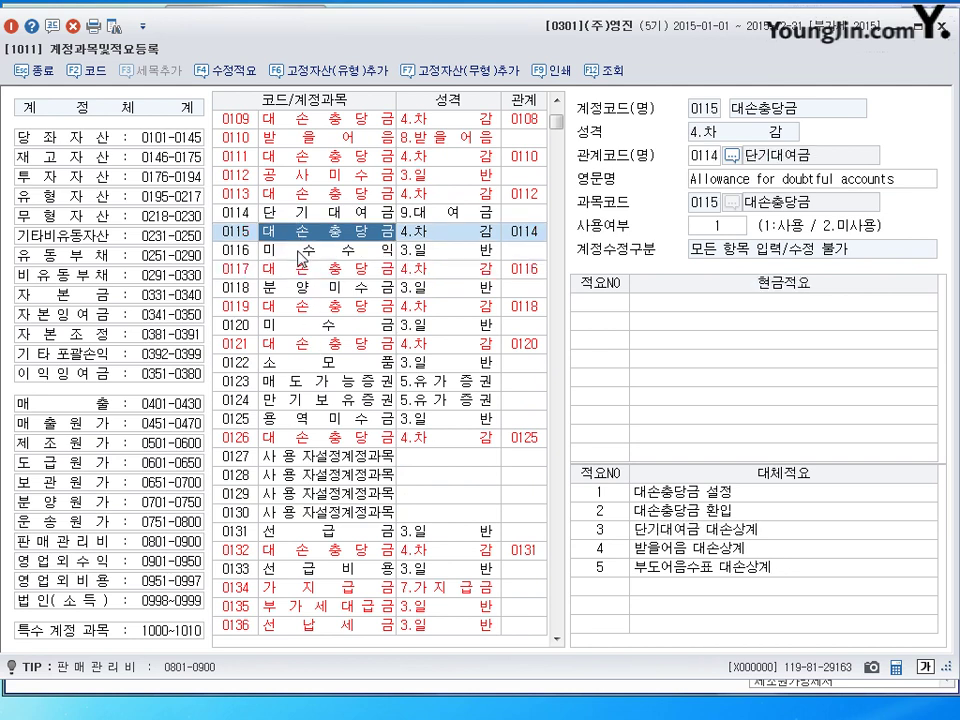
{"action": "left_click", "coordinate": [271, 177]}
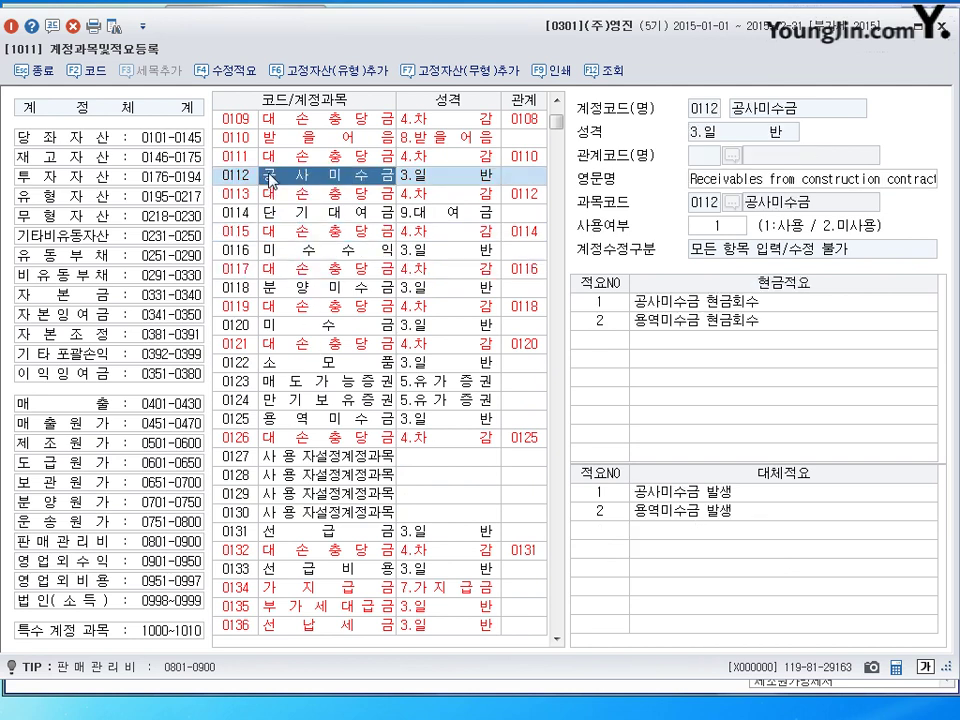
{"action": "left_click", "coordinate": [285, 271]}
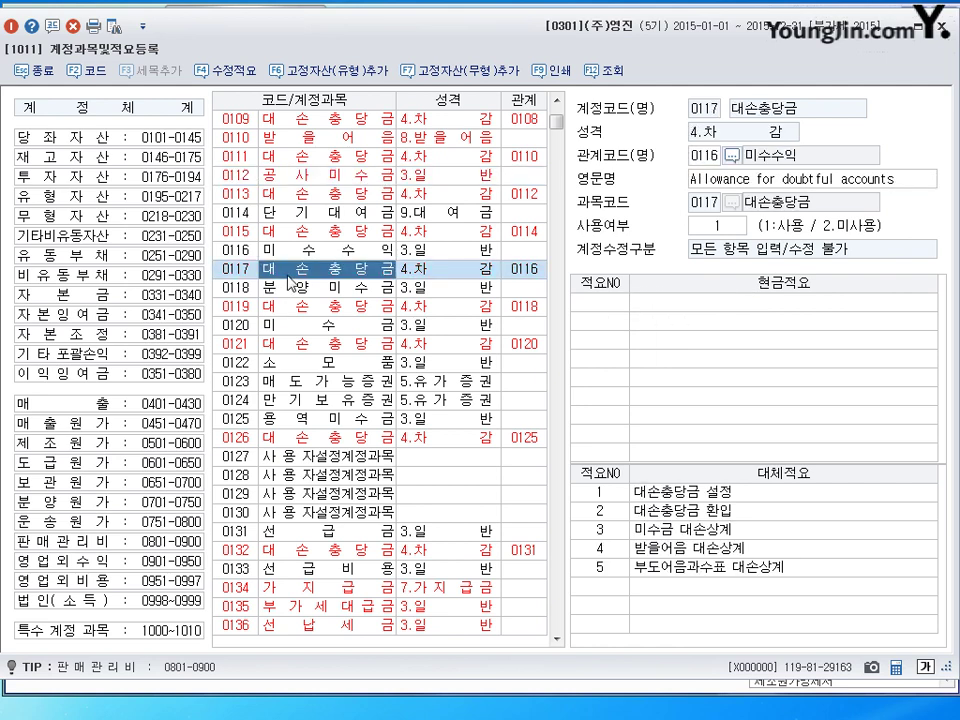
{"action": "left_click", "coordinate": [319, 461]}
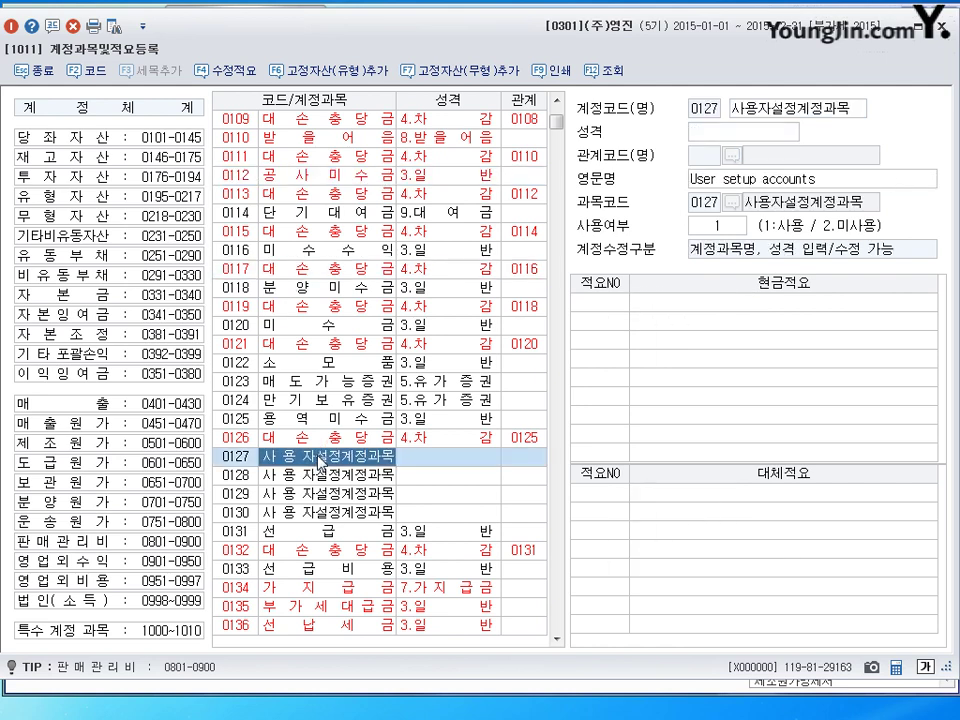
{"action": "left_click", "coordinate": [790, 115]}
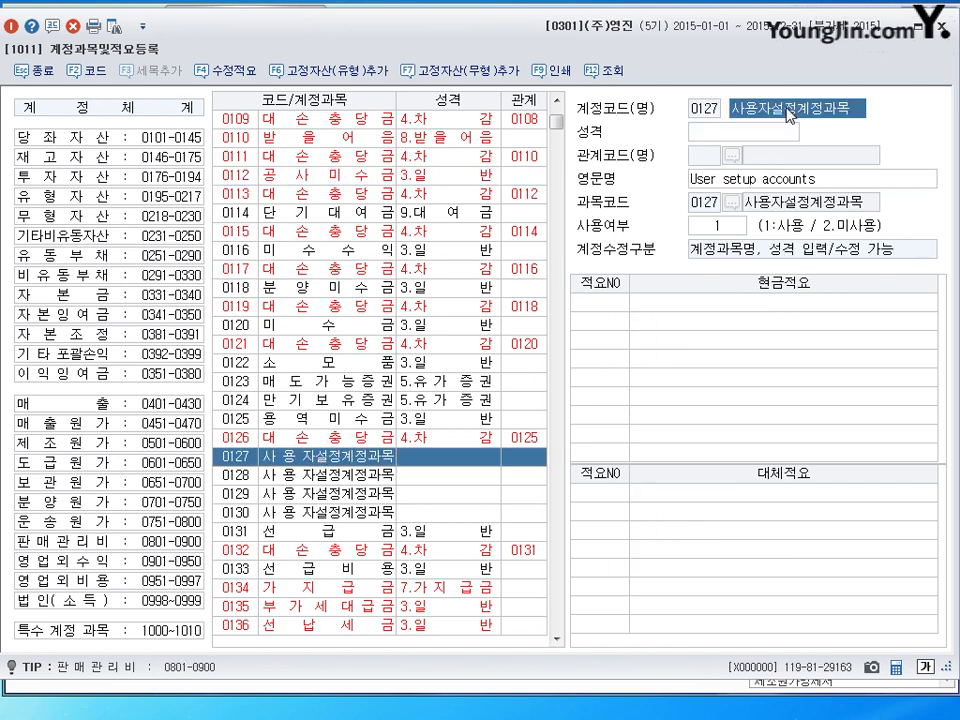
{"action": "key", "text": "Return"}
{"action": "left_click", "coordinate": [305, 463]}
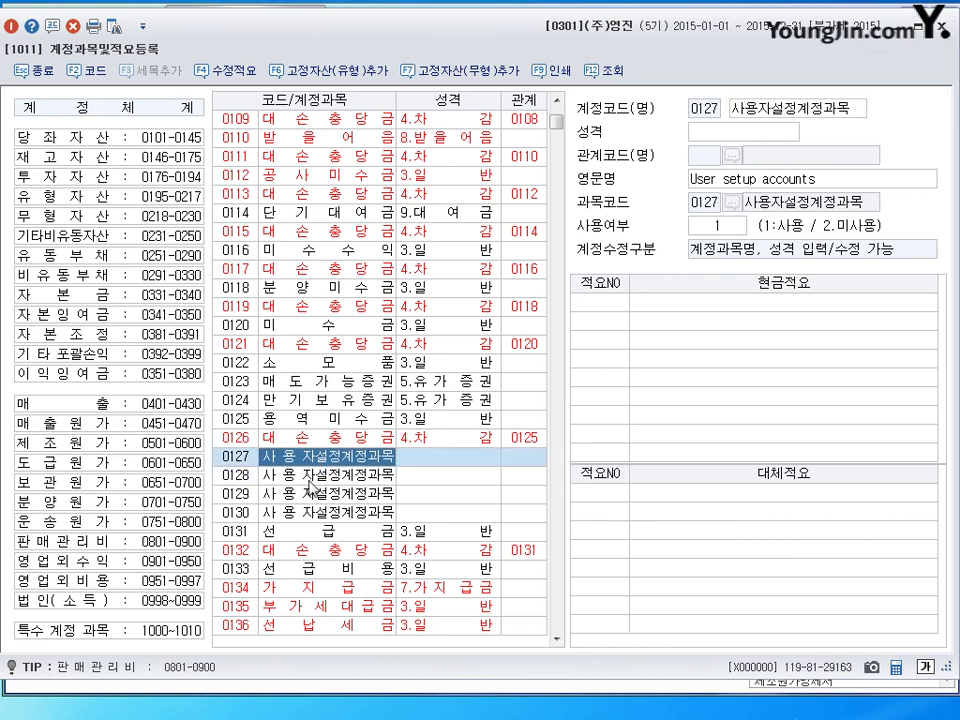
{"action": "key", "text": "Return"}
{"action": "left_click", "coordinate": [303, 460]}
{"action": "left_click", "coordinate": [783, 110]}
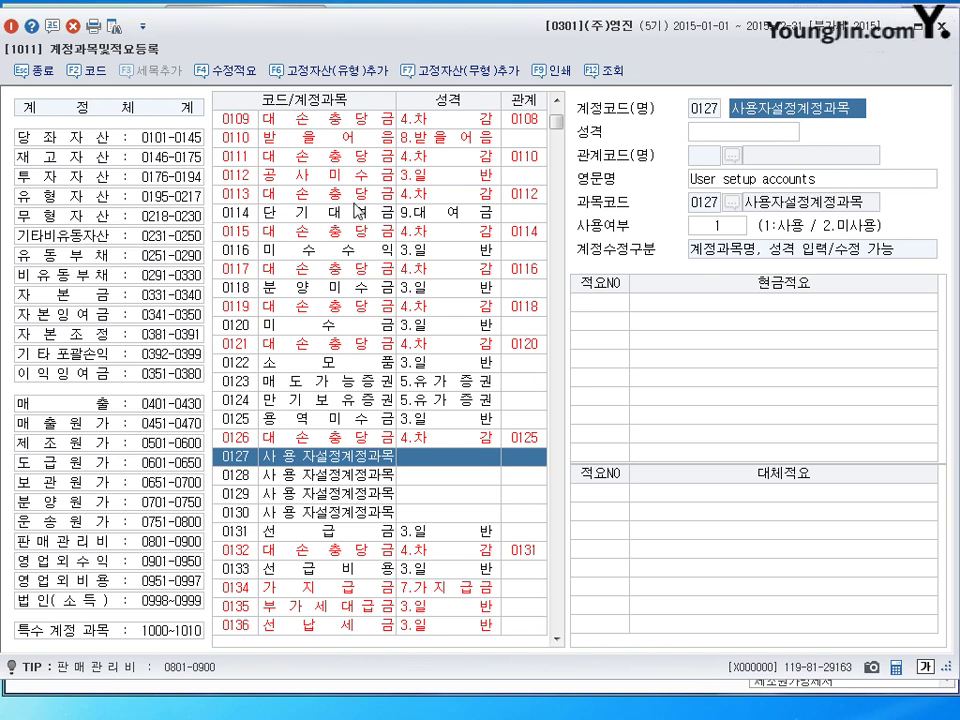
{"action": "left_click", "coordinate": [290, 174]}
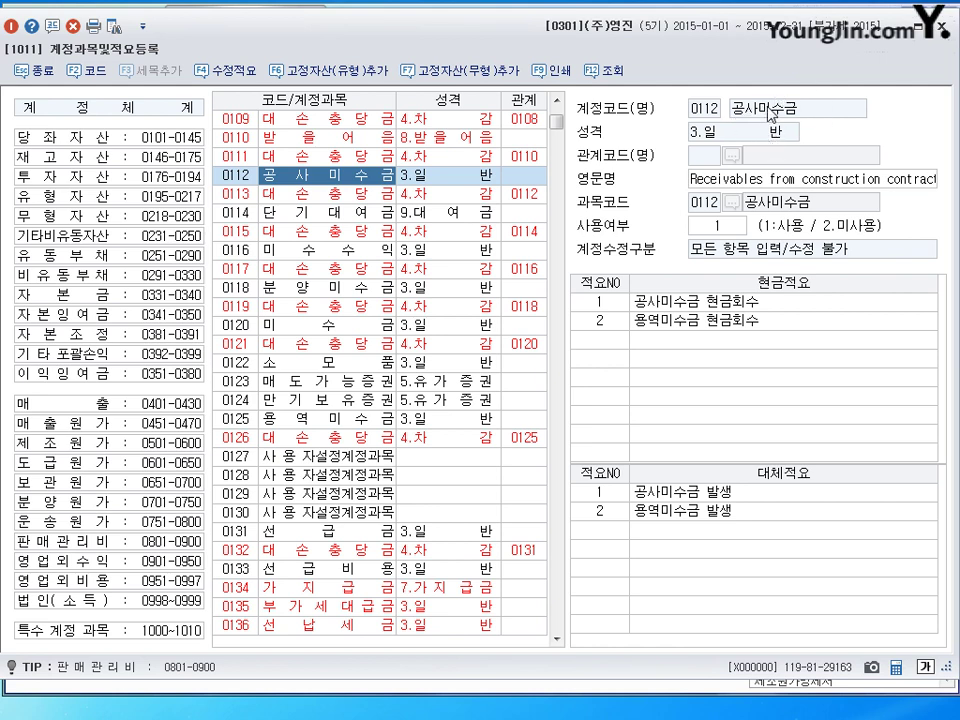
Inspect accounts 0113, 0112, 0120, 0127 and 0118, ending on allowance account 0115 대손충당금.
{"action": "left_click", "coordinate": [336, 194]}
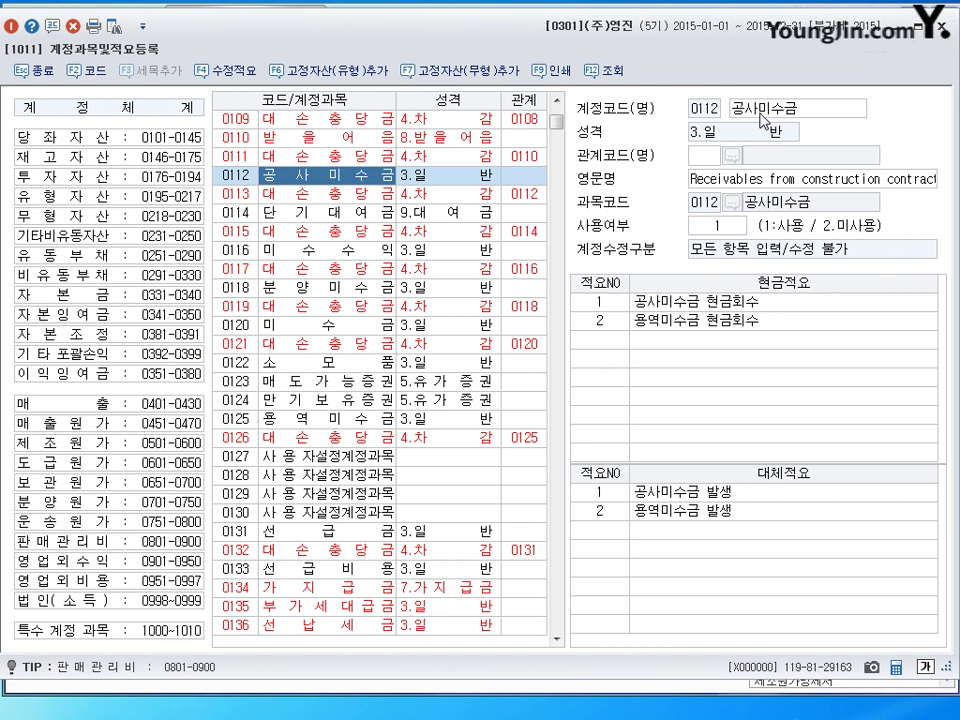
{"action": "left_click", "coordinate": [762, 120]}
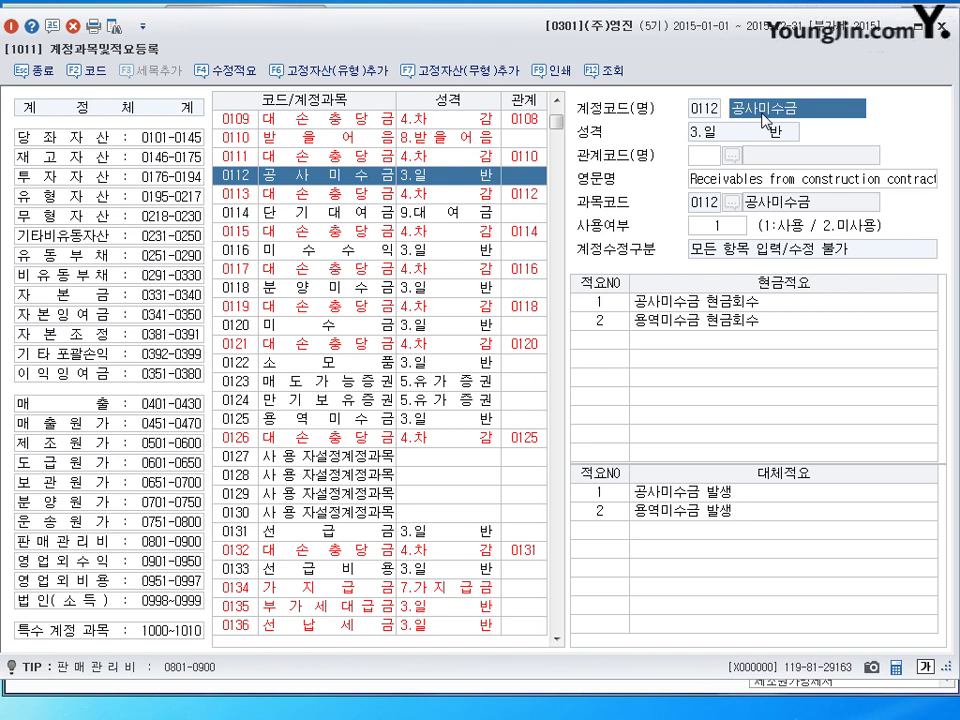
{"action": "left_click", "coordinate": [364, 326]}
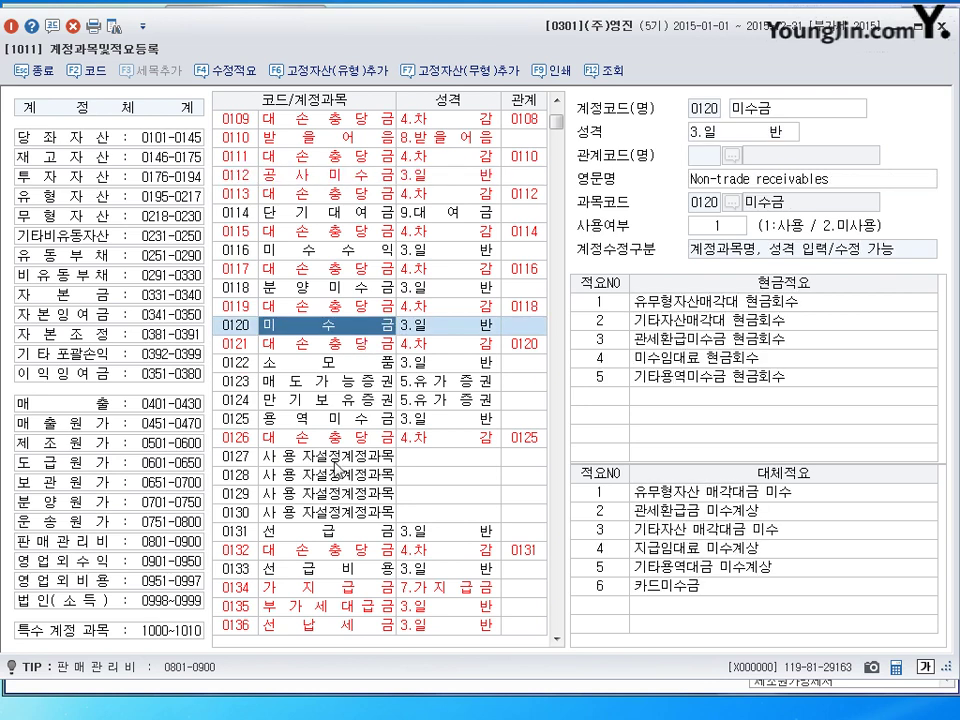
{"action": "left_click", "coordinate": [378, 457]}
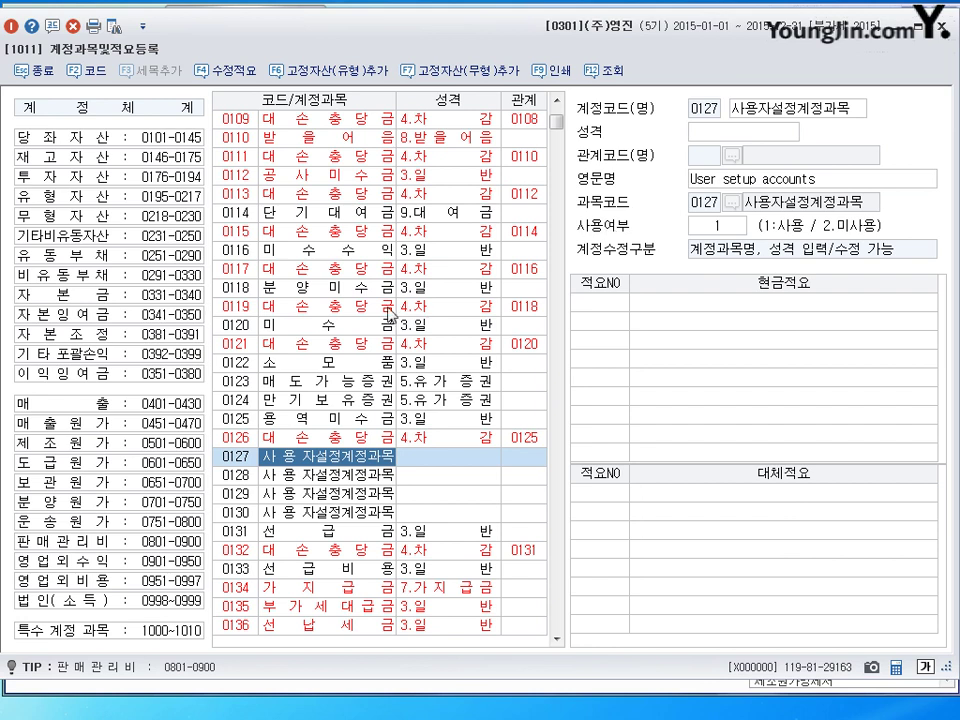
{"action": "left_click", "coordinate": [476, 287]}
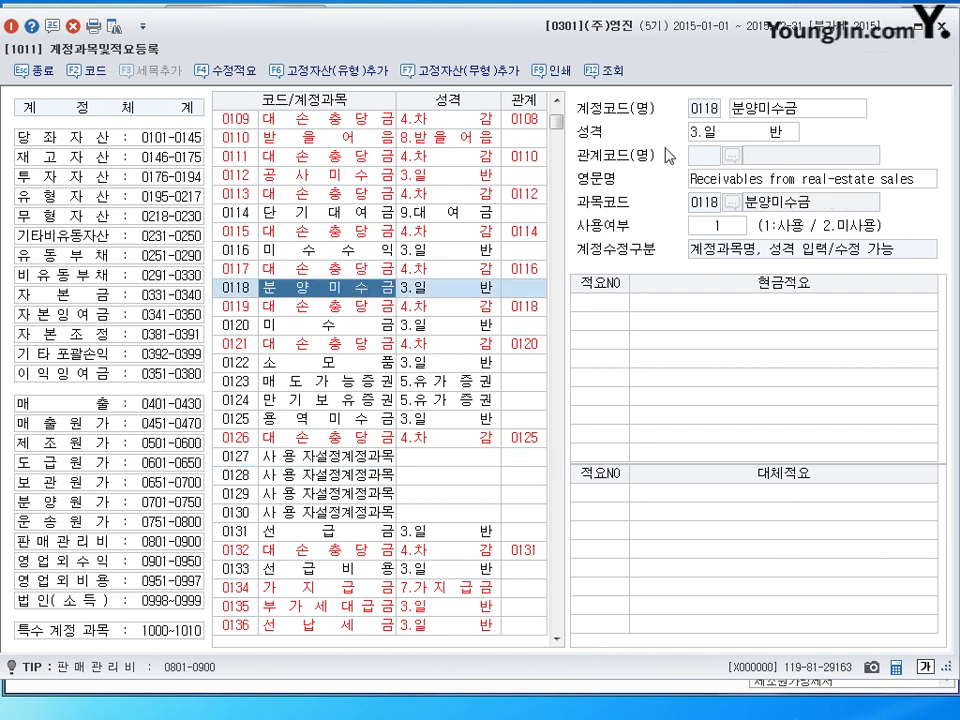
{"action": "left_click", "coordinate": [338, 231]}
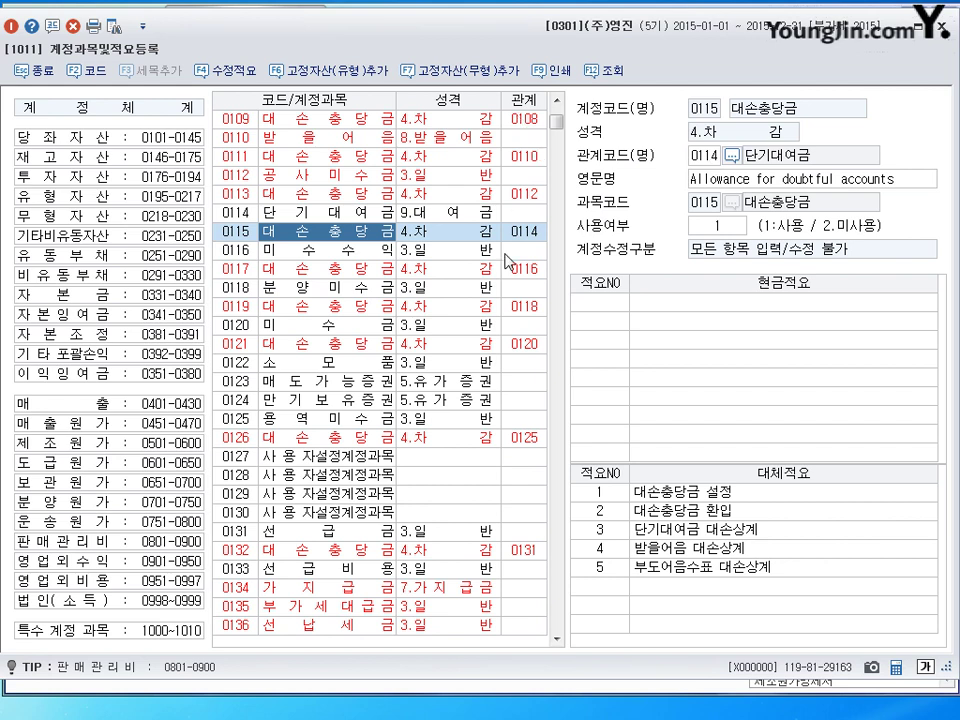
Review 0108 외상매출금 and its allowance account 0109, checking its linked code 0108.
{"action": "scroll", "coordinate": [364, 272], "scroll_direction": "up", "scroll_amount": 3}
{"action": "left_click", "coordinate": [357, 275]}
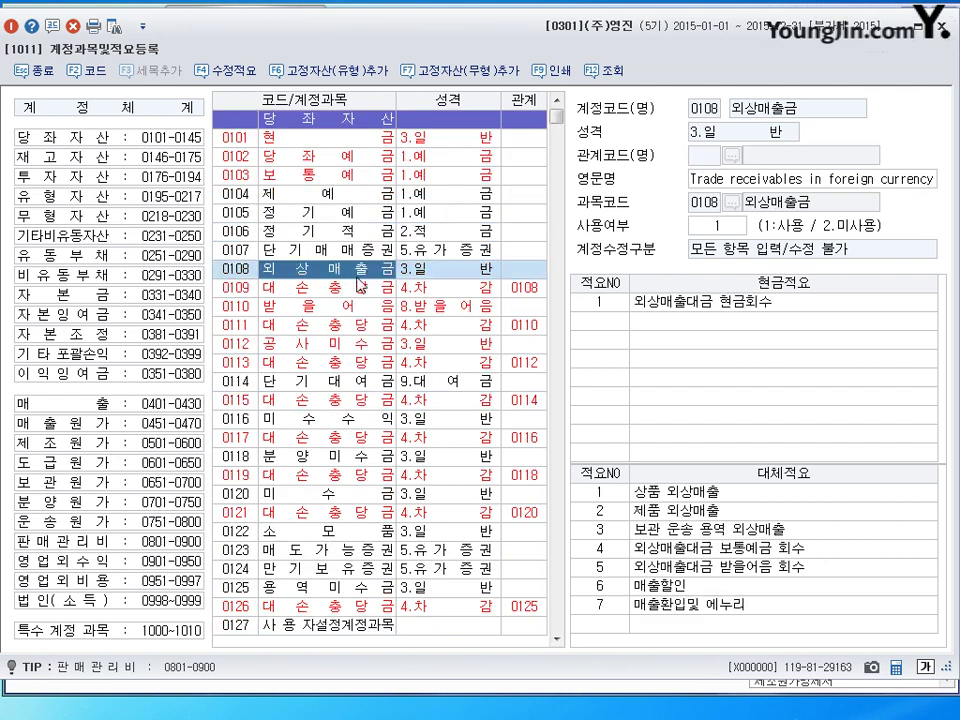
{"action": "left_click", "coordinate": [338, 290]}
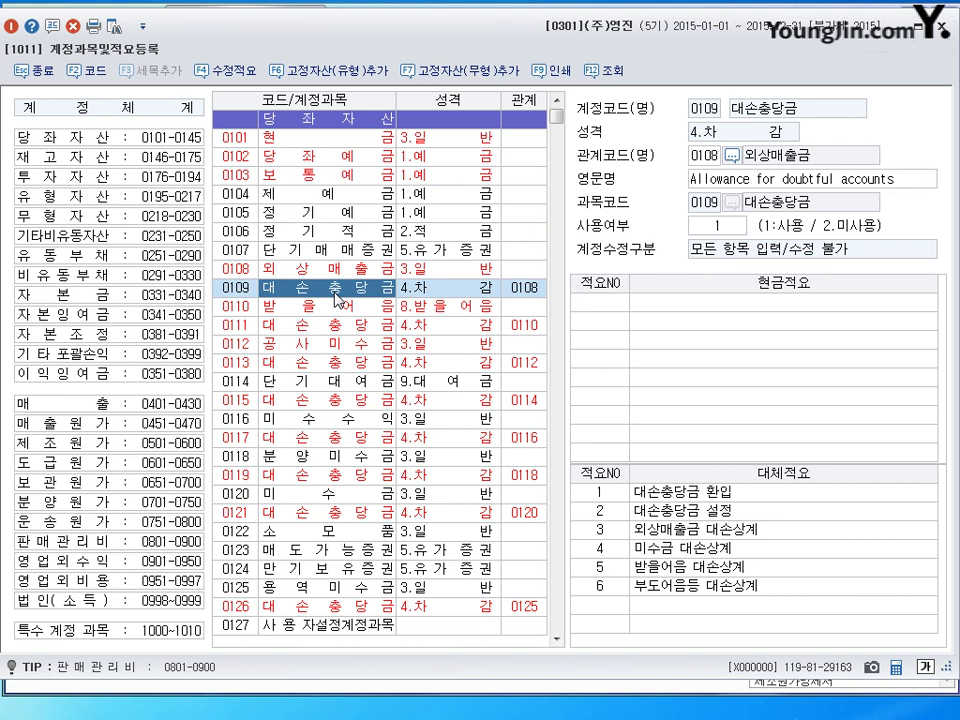
{"action": "key", "text": "Up"}
{"action": "key", "text": "Down"}
{"action": "left_click", "coordinate": [706, 158]}
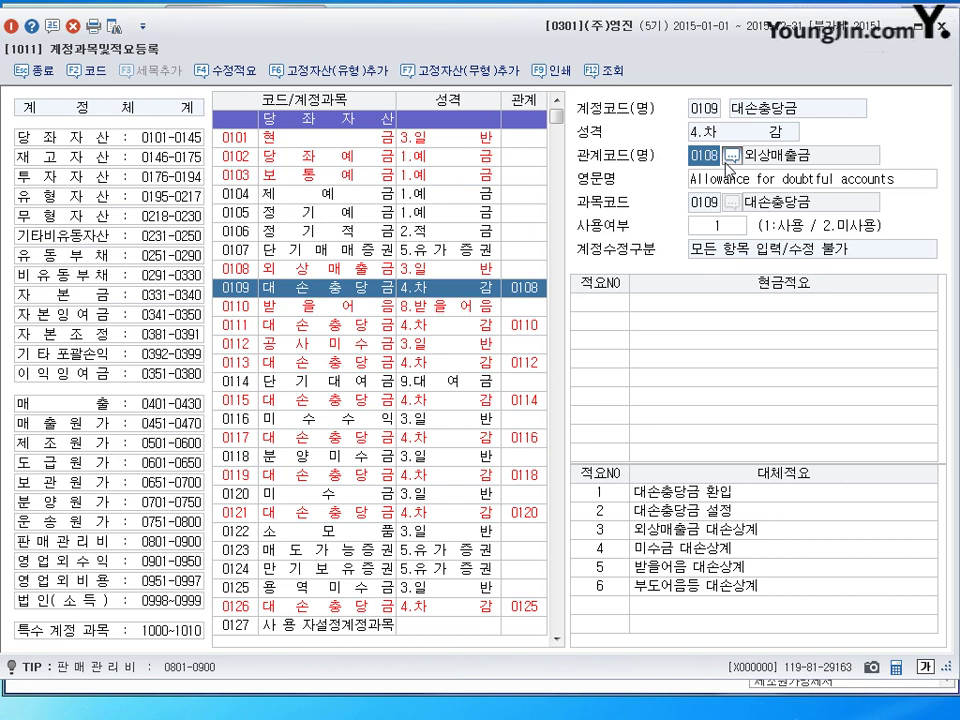
Show the details of 0116 미수수익, then return to 0101 현금.
{"action": "left_click", "coordinate": [305, 421]}
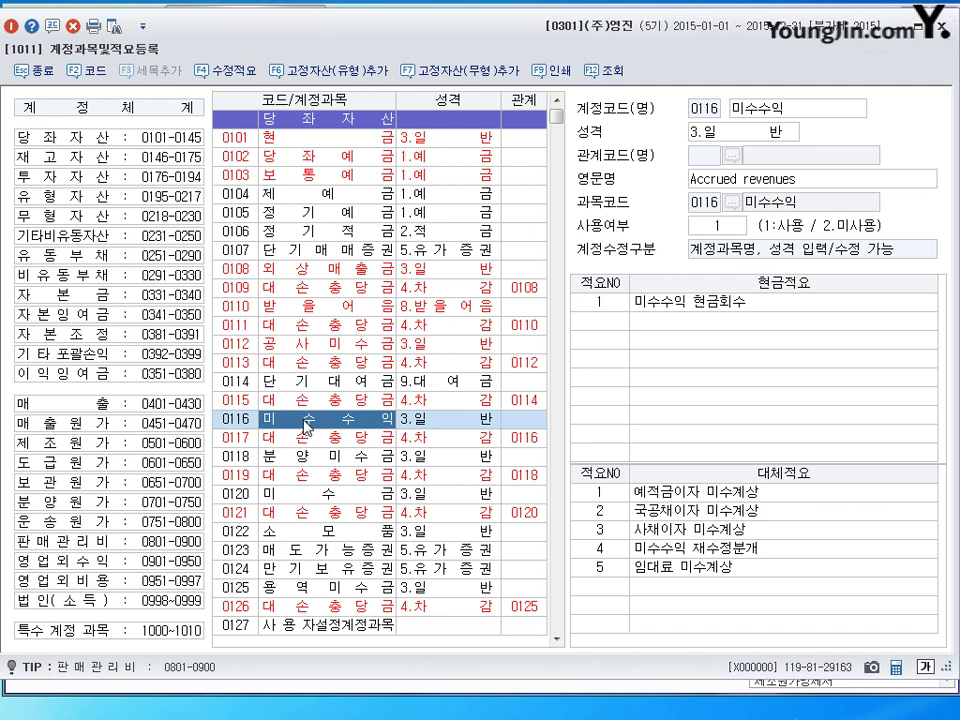
{"action": "left_click", "coordinate": [248, 138]}
{"action": "scroll", "coordinate": [252, 330], "scroll_direction": "down", "scroll_amount": 15}
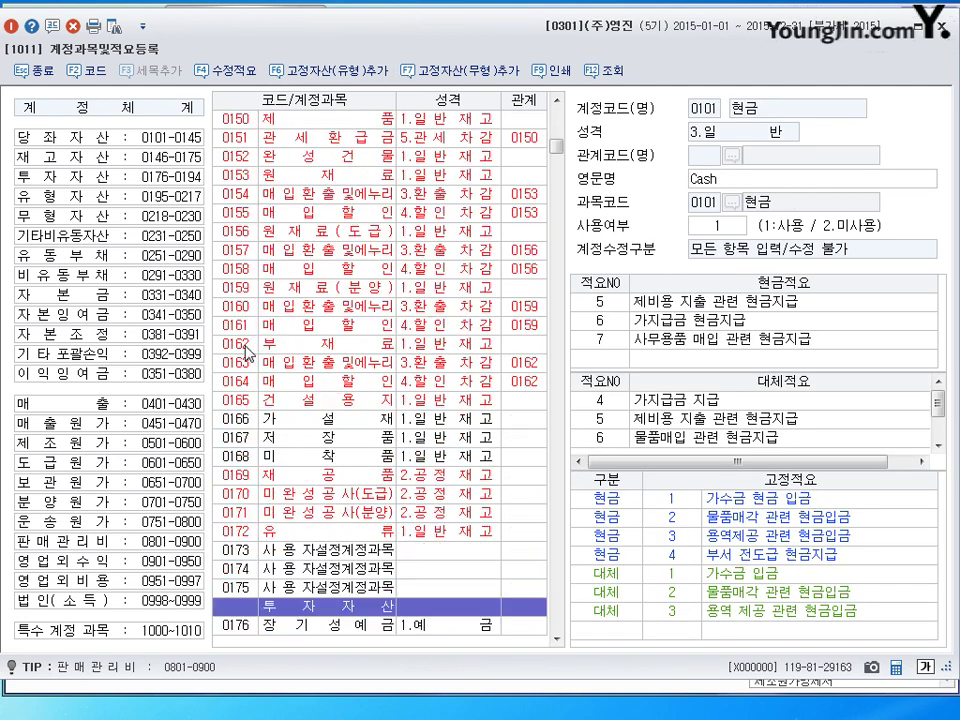
{"action": "scroll", "coordinate": [246, 345], "scroll_direction": "up", "scroll_amount": 15}
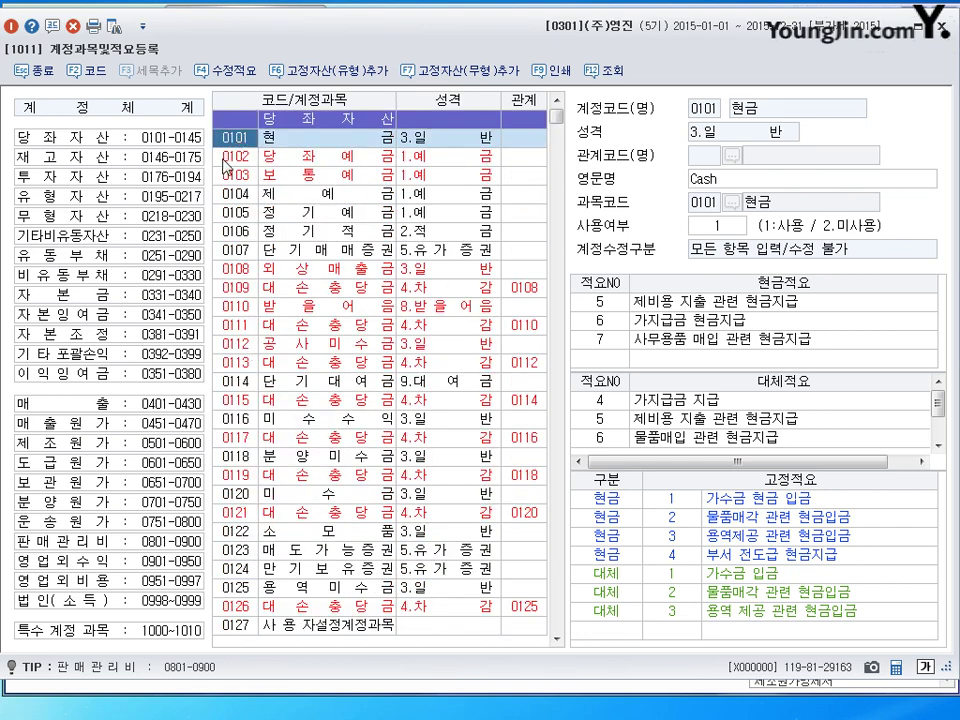
{"action": "left_click", "coordinate": [240, 156]}
{"action": "left_click", "coordinate": [80, 178]}
{"action": "left_click", "coordinate": [80, 373]}
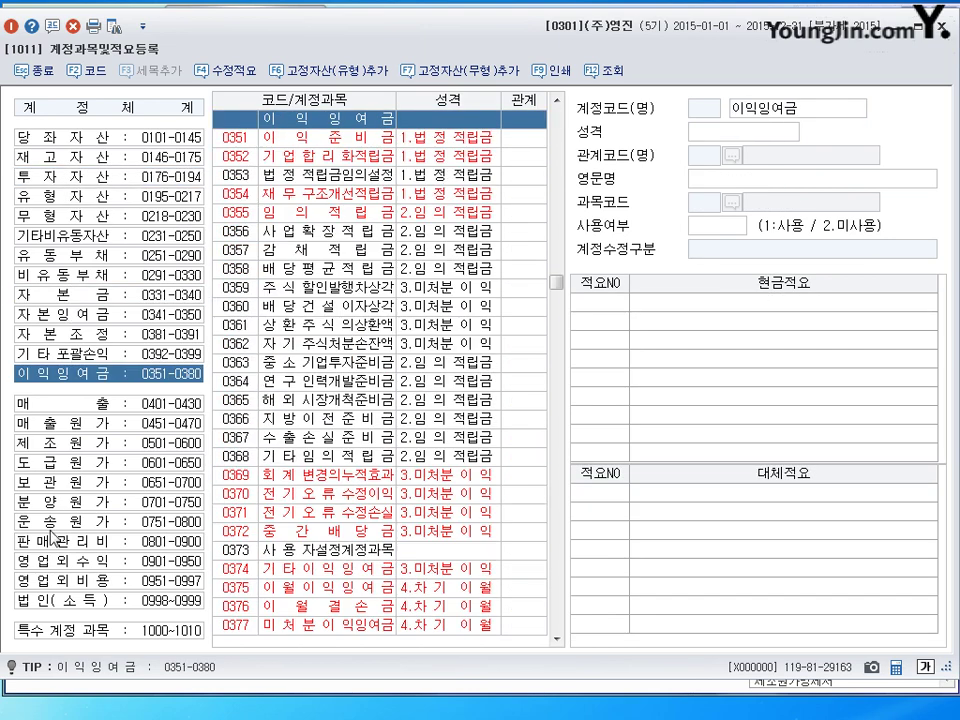
{"action": "left_click", "coordinate": [80, 462]}
{"action": "left_click", "coordinate": [100, 255]}
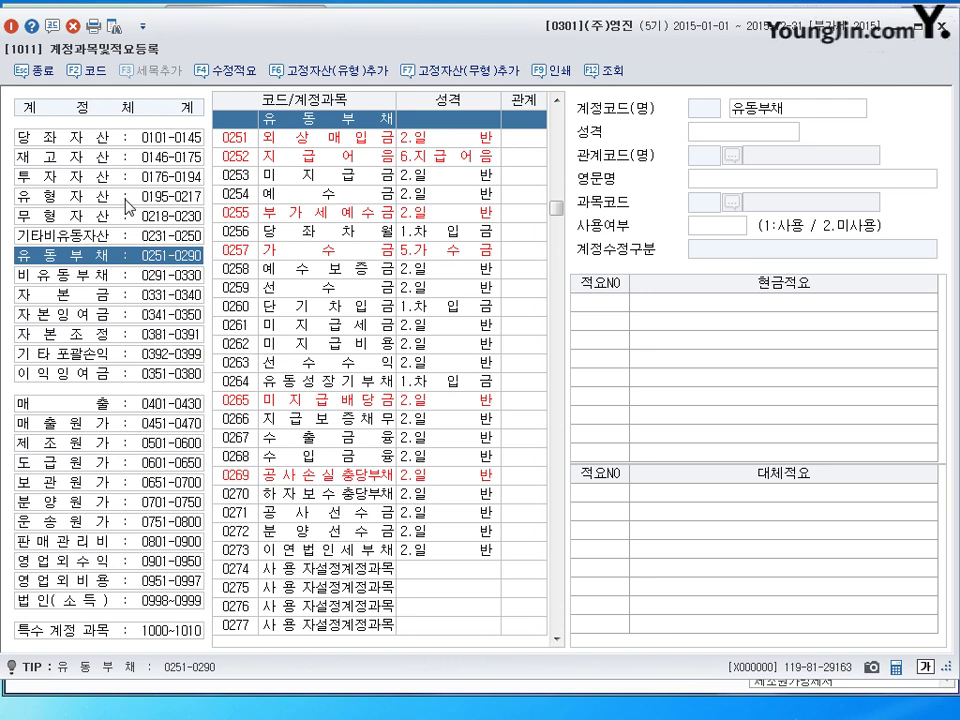
{"action": "left_click", "coordinate": [105, 196]}
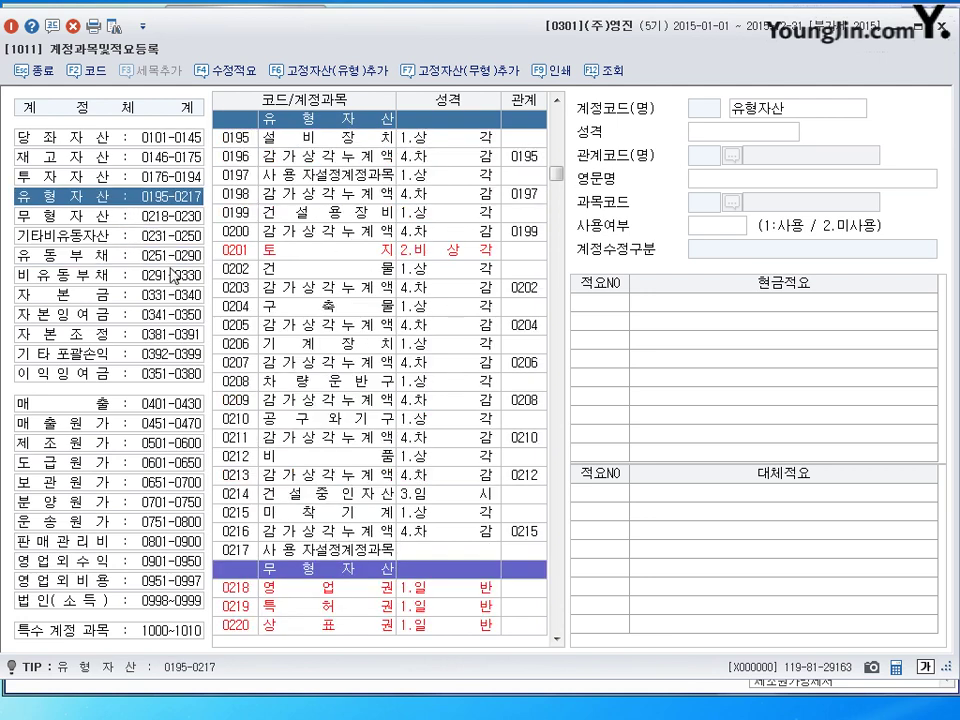
{"action": "left_click", "coordinate": [110, 217]}
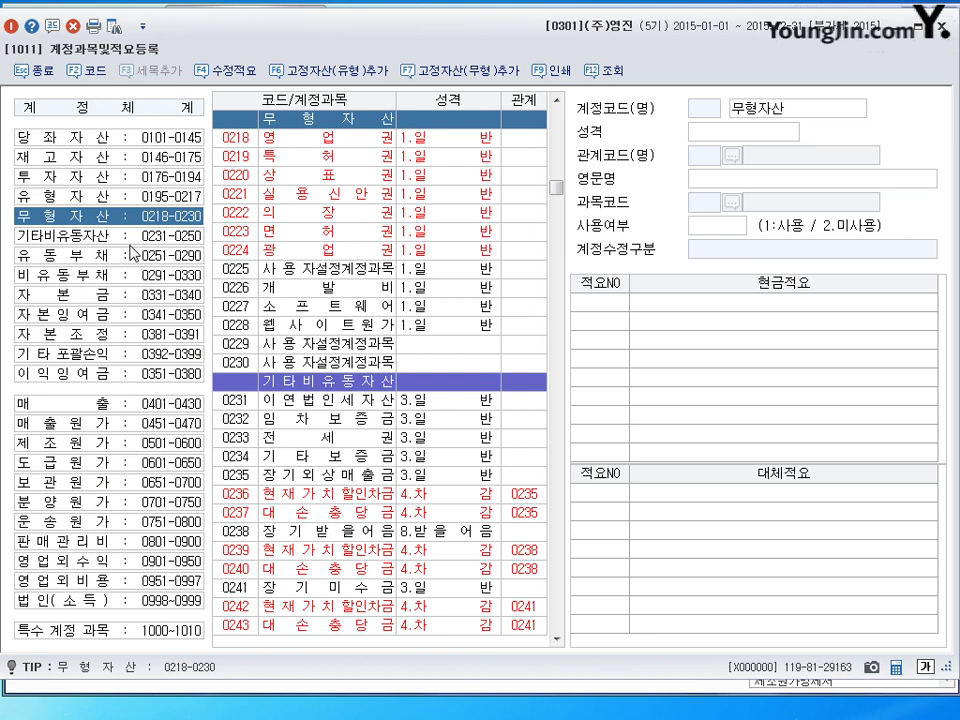
{"action": "left_click_drag", "start_coordinate": [558, 188], "coordinate": [560, 95]}
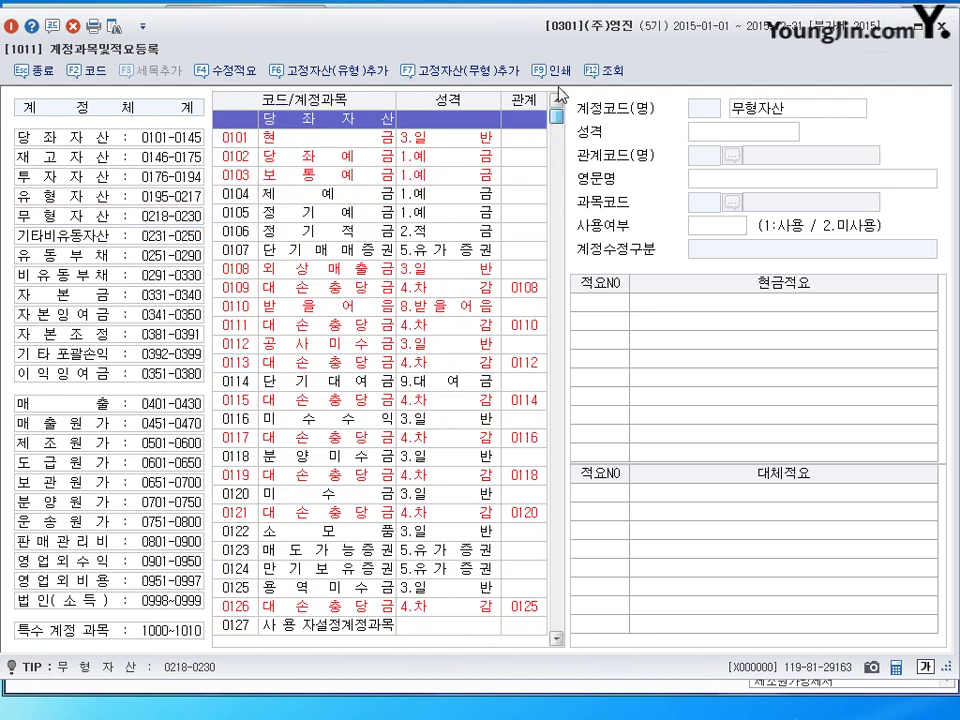
{"action": "left_click", "coordinate": [239, 142]}
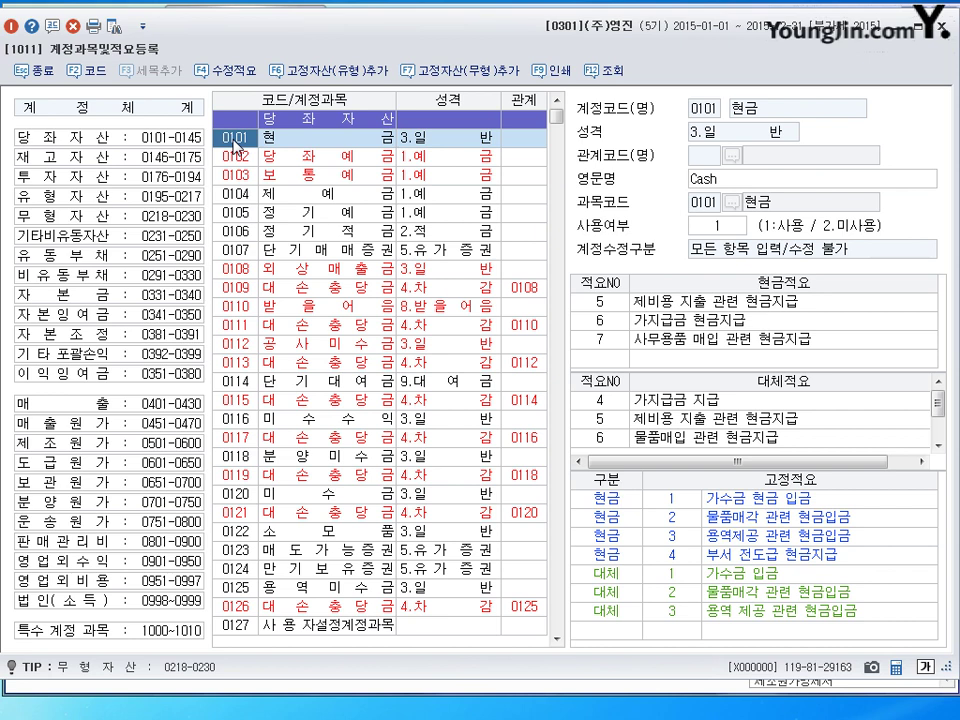
Open the Find box with Ctrl+F and search for 영업권, dismissing two not-found messages.
{"action": "key", "text": "ctrl+f"}
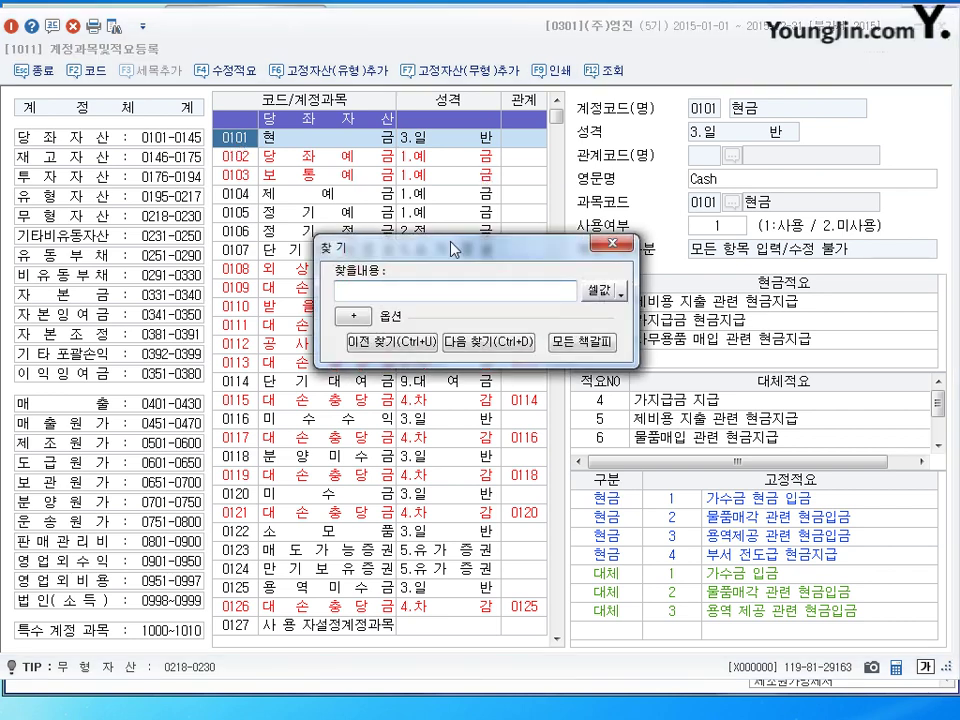
{"action": "left_click_drag", "start_coordinate": [452, 248], "coordinate": [395, 117]}
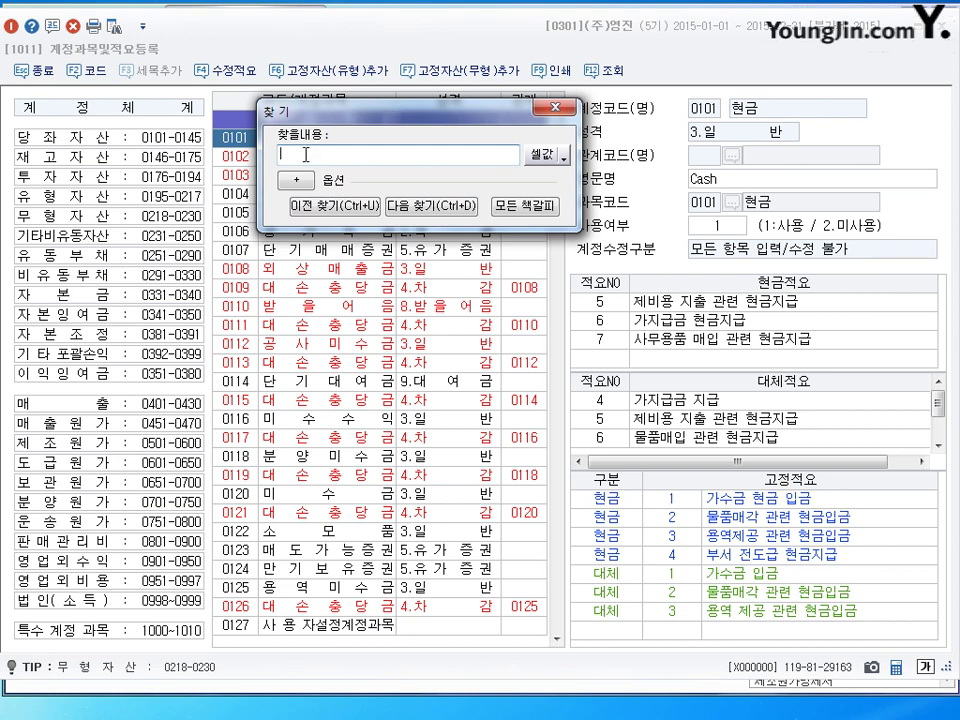
{"action": "type", "text": "여"}
{"action": "type", "text": "ㅇ어"}
{"action": "type", "text": "ㅂ"}
{"action": "type", "text": "권"}
{"action": "left_click_drag", "start_coordinate": [393, 122], "coordinate": [327, 202]}
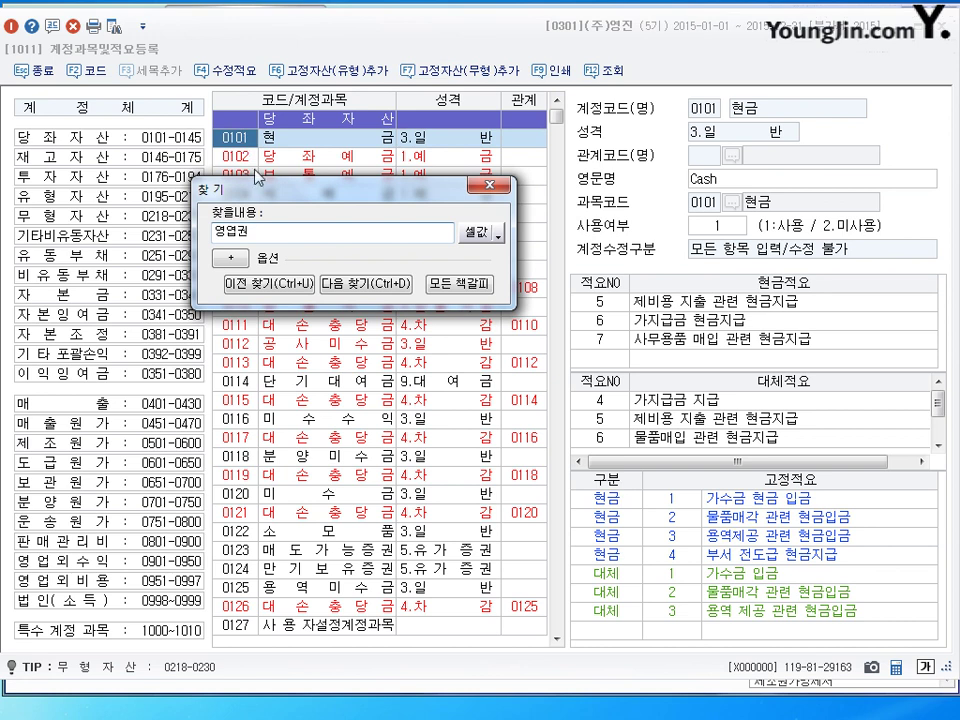
{"action": "left_click_drag", "start_coordinate": [215, 188], "coordinate": [308, 118]}
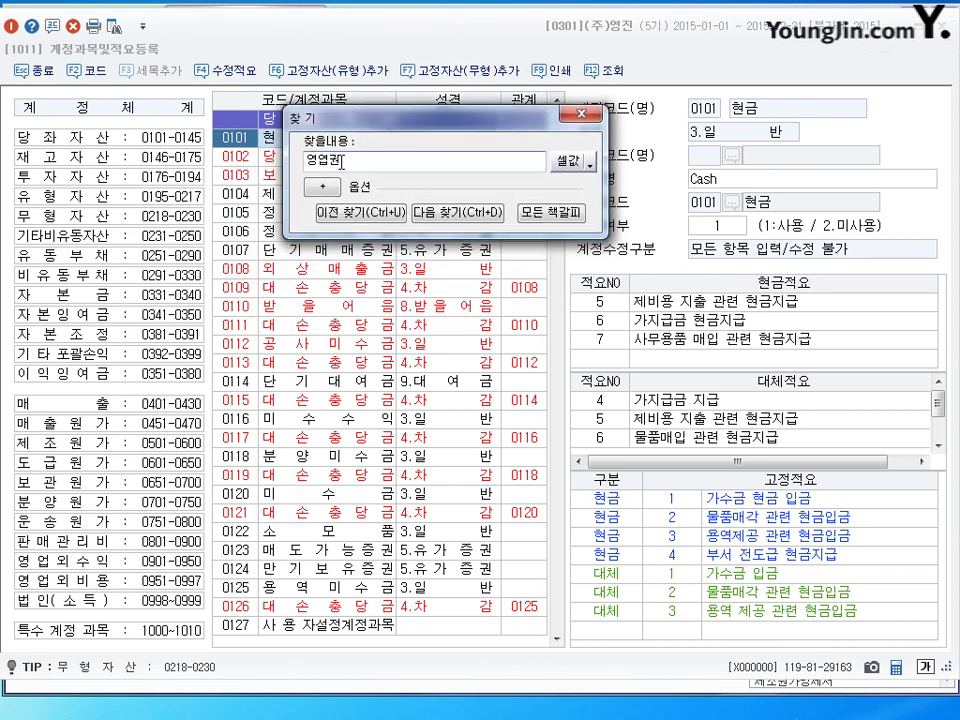
{"action": "left_click", "coordinate": [430, 214]}
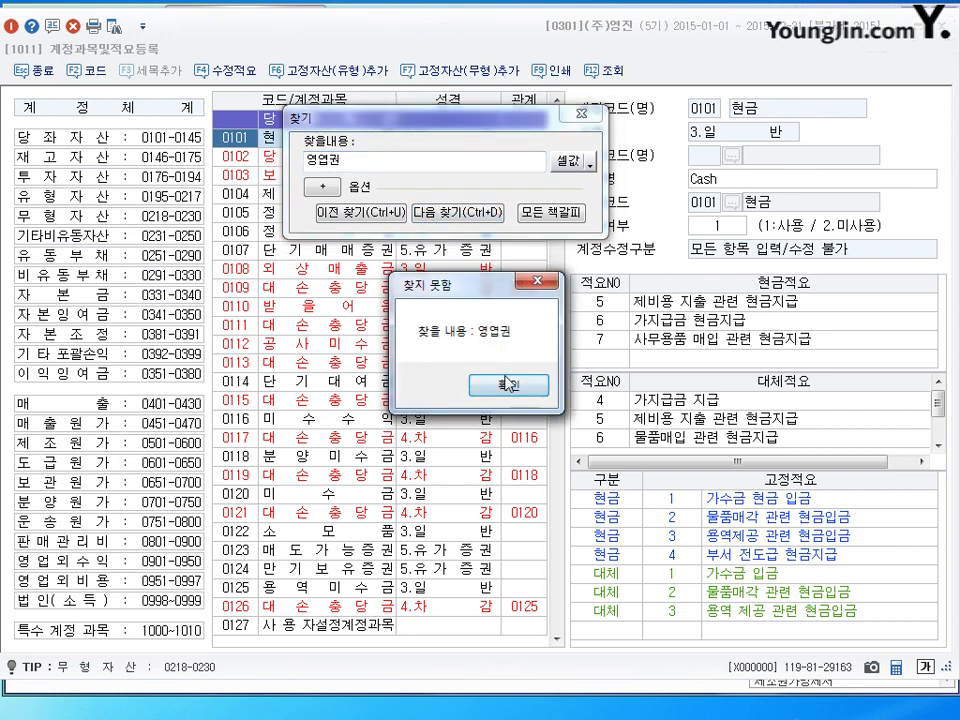
{"action": "left_click", "coordinate": [501, 384]}
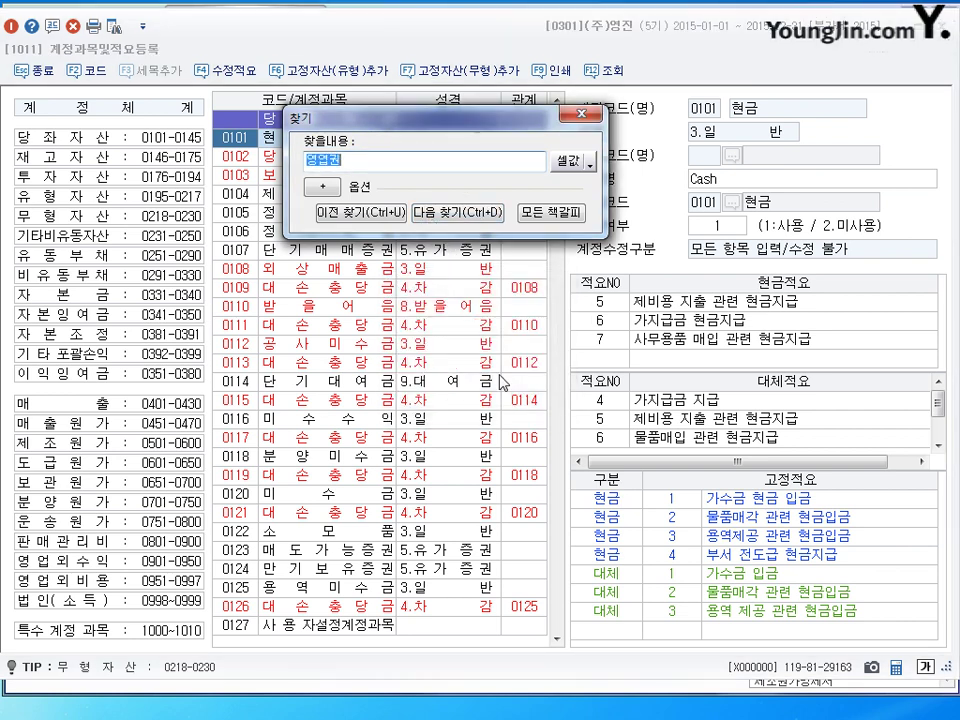
{"action": "left_click", "coordinate": [468, 214]}
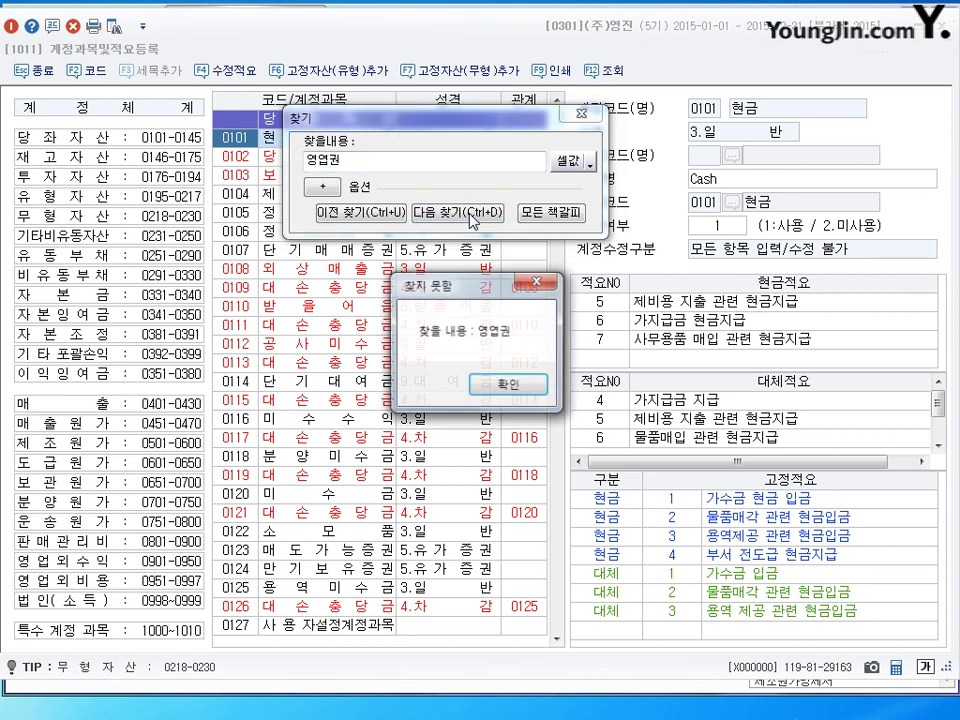
{"action": "left_click", "coordinate": [480, 392]}
Correct the search text to locate account 0218 영업권, then close the Find box.
{"action": "left_click", "coordinate": [431, 161]}
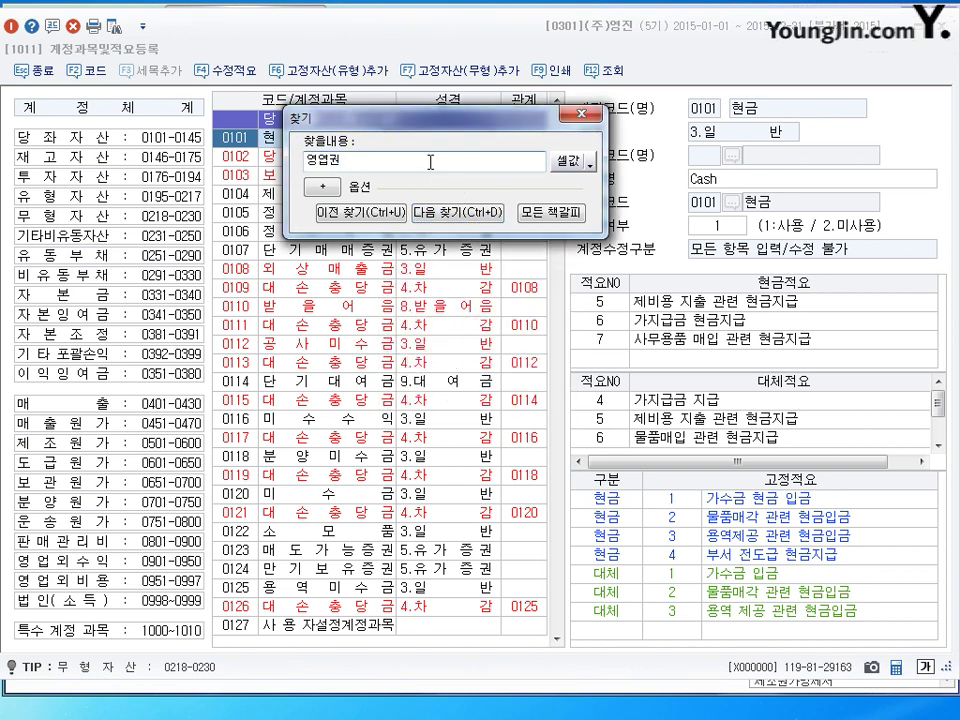
{"action": "type", "text": "부"}
{"action": "key", "text": "BackSpace"}
{"action": "key", "text": "BackSpace"}
{"action": "key", "text": "BackSpace"}
{"action": "type", "text": "어"}
{"action": "type", "text": "업권"}
{"action": "left_click", "coordinate": [460, 212]}
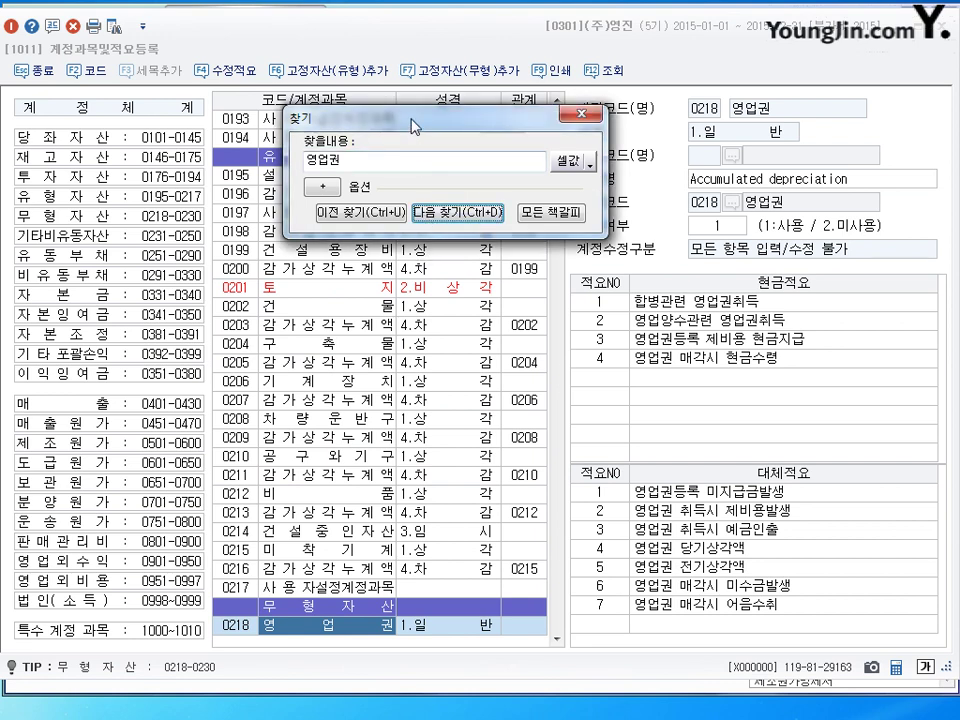
{"action": "left_click_drag", "start_coordinate": [416, 126], "coordinate": [398, 136]}
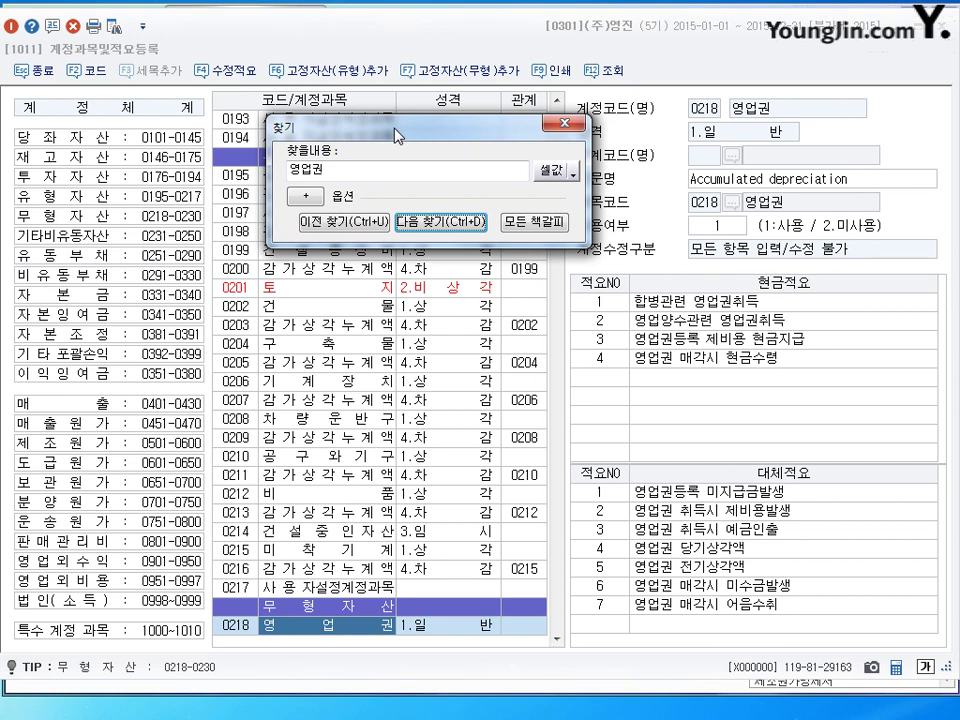
{"action": "left_click", "coordinate": [565, 123]}
{"action": "left_click", "coordinate": [243, 178]}
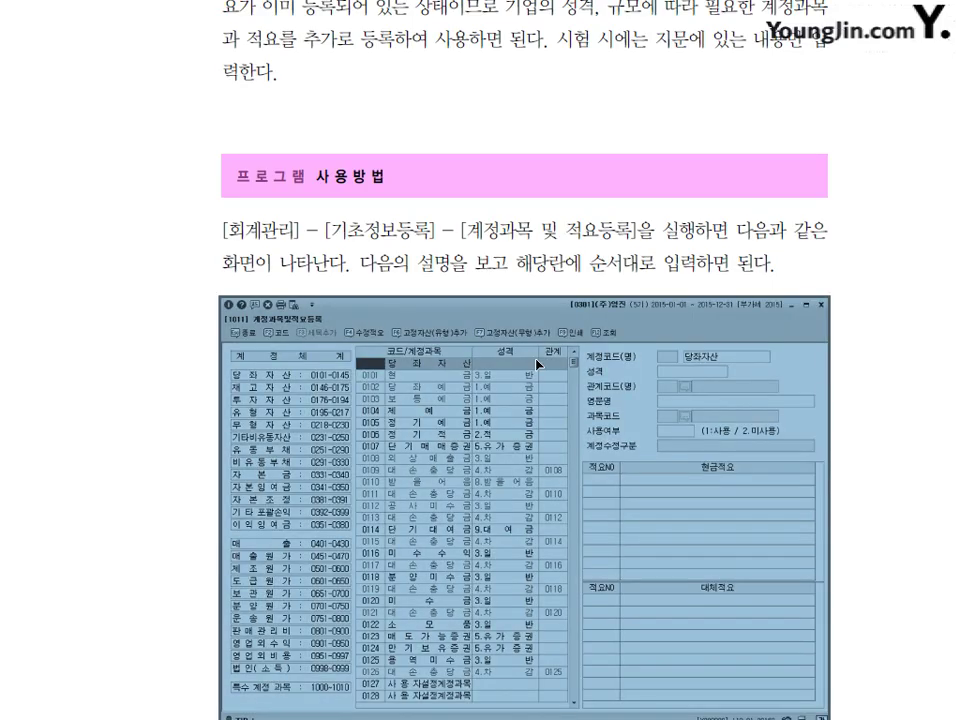
Scroll the textbook PDF down to the 실력 다지기 exercise on the Goodwill memo and 차량리스료 account.
{"action": "scroll", "coordinate": [534, 409], "scroll_direction": "down", "scroll_amount": 10}
{"action": "scroll", "coordinate": [530, 412], "scroll_direction": "down", "scroll_amount": 15}
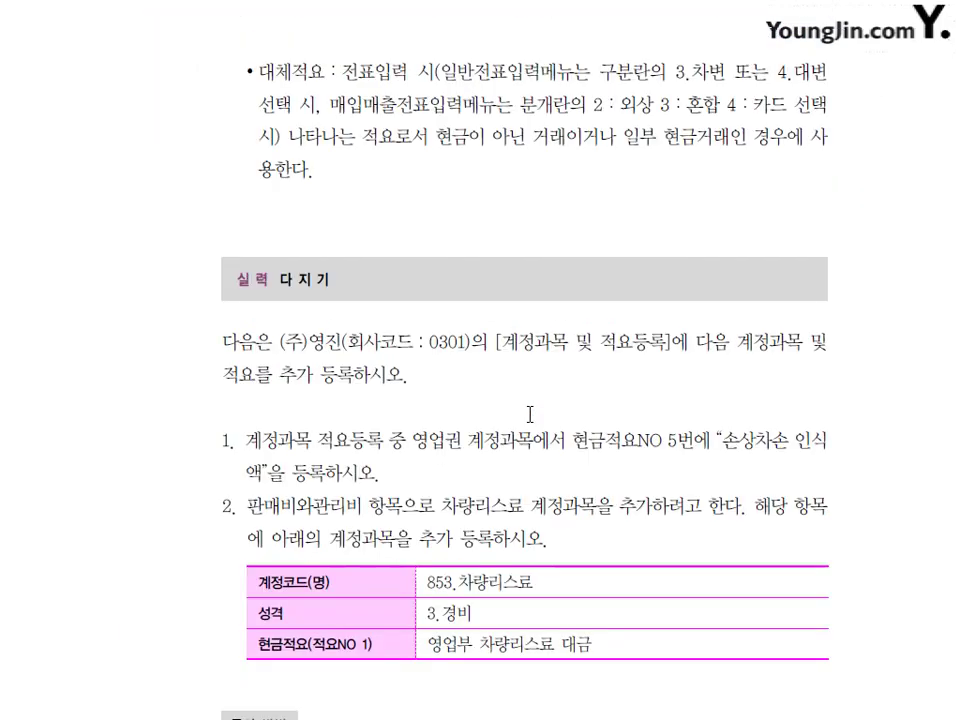
{"action": "scroll", "coordinate": [530, 413], "scroll_direction": "down", "scroll_amount": 1}
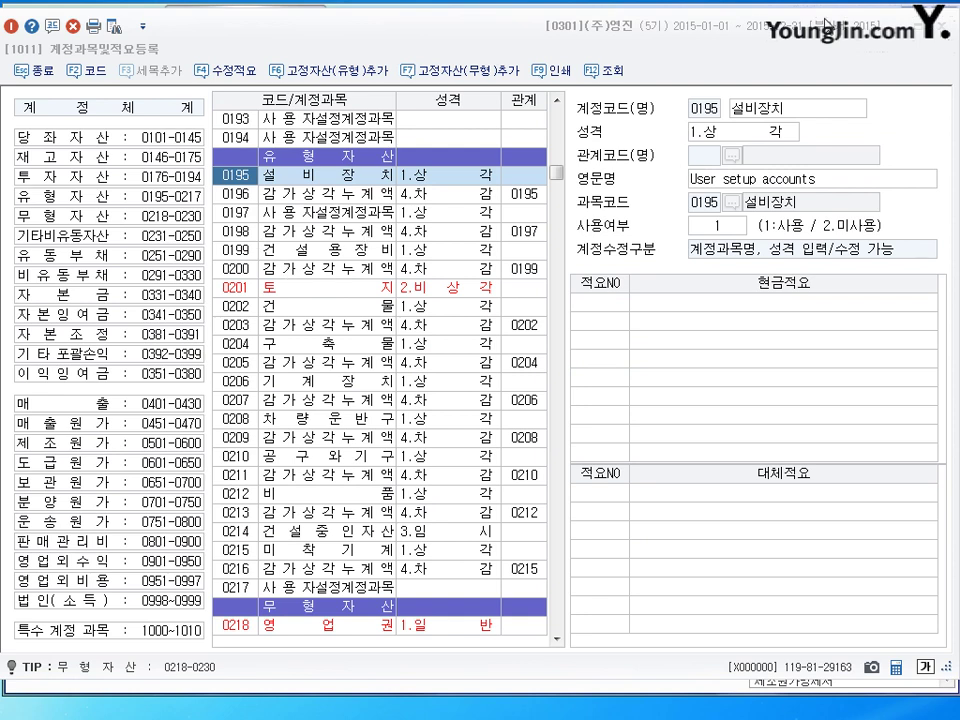
Reopen 계정과목및적요등록 and show account 0218 영업권 at its empty fifth cash memo row.
{"action": "left_click", "coordinate": [940, 28]}
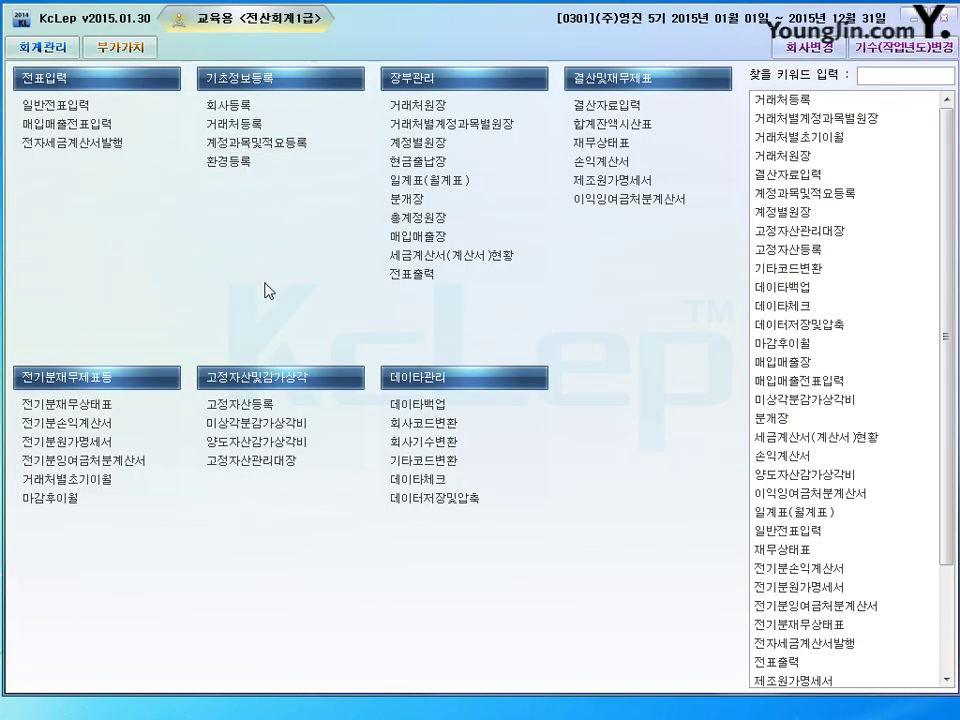
{"action": "left_click", "coordinate": [256, 142]}
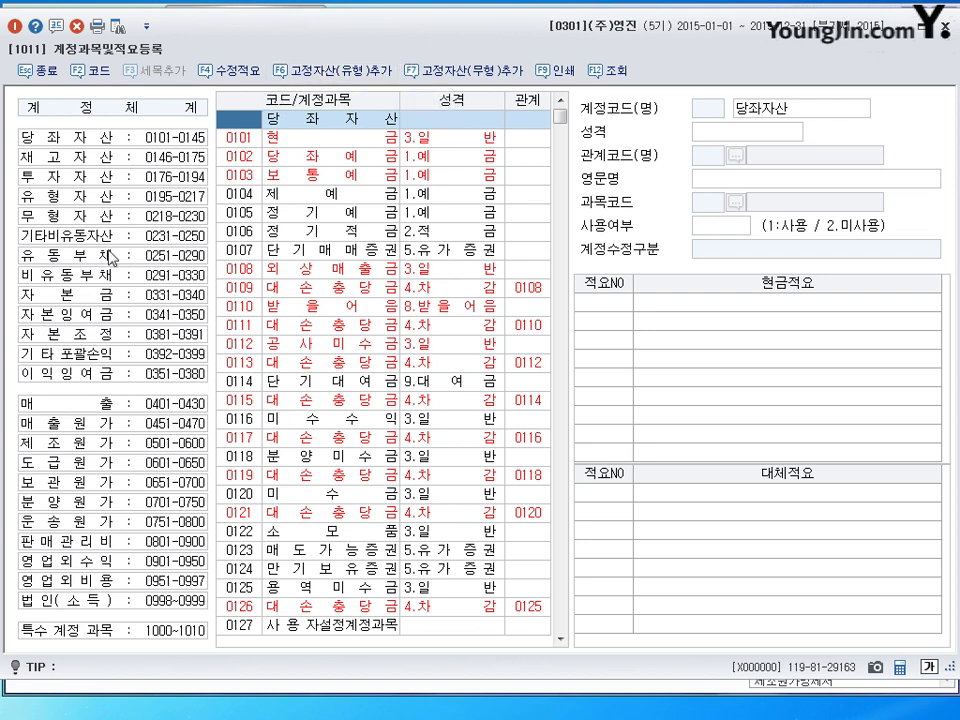
{"action": "left_click", "coordinate": [82, 217]}
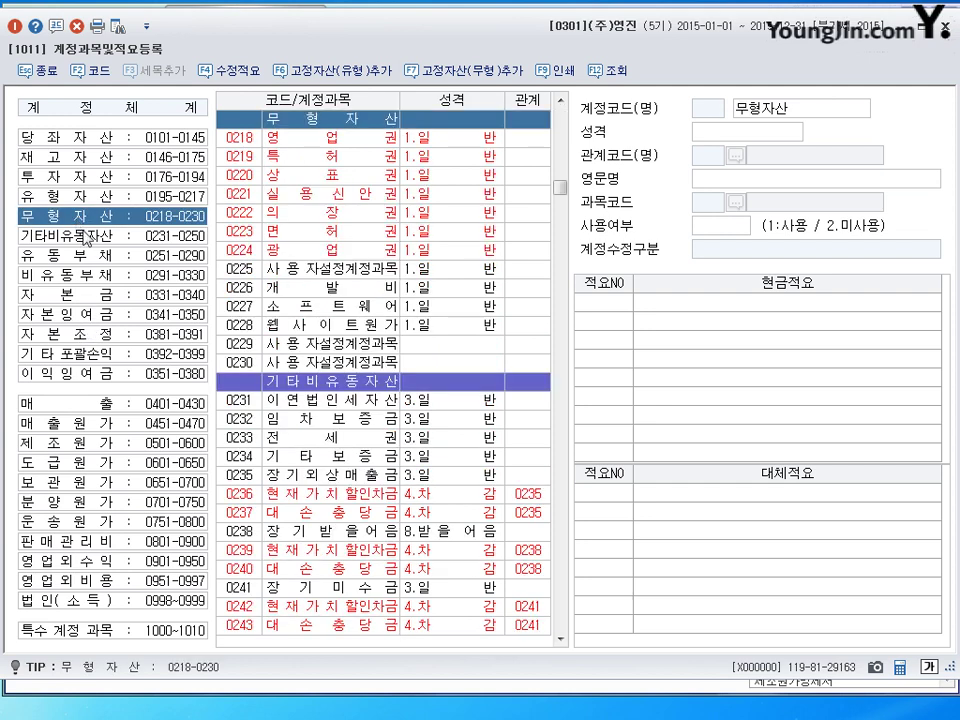
{"action": "left_click", "coordinate": [291, 148]}
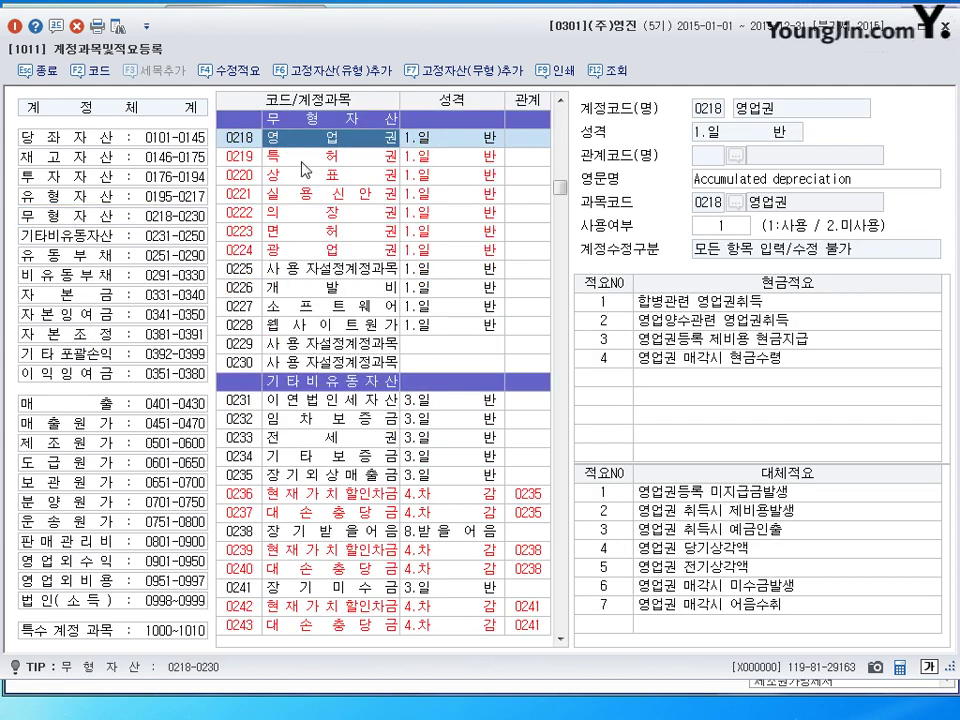
{"action": "left_click", "coordinate": [610, 380]}
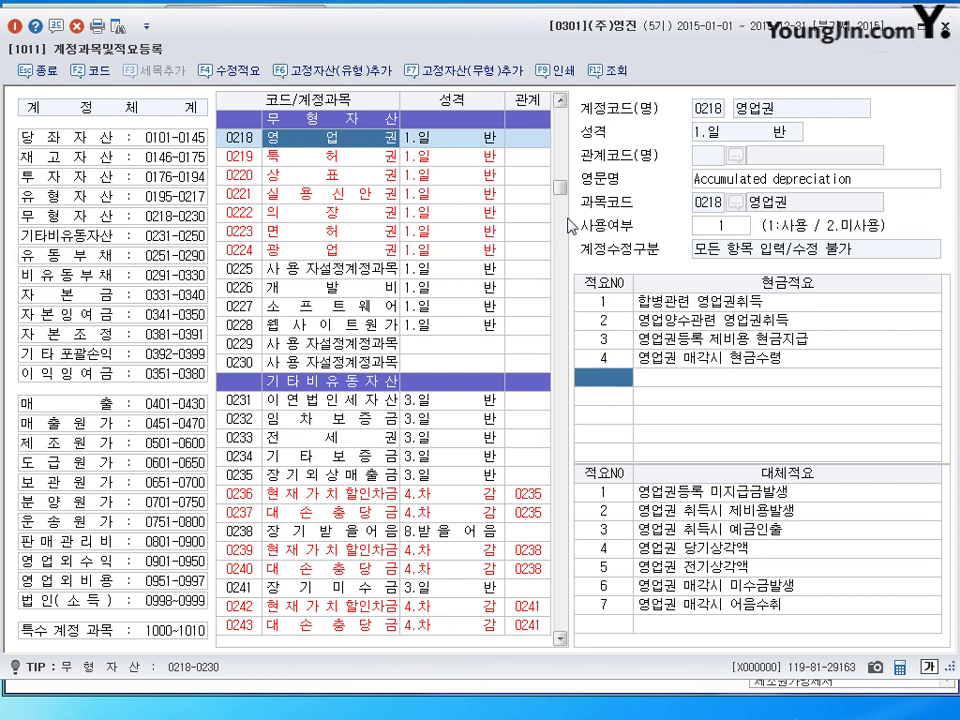
Return to account 0101 현금 and open the Find dialog with Ctrl+F.
{"action": "left_click_drag", "start_coordinate": [560, 190], "coordinate": [562, 113]}
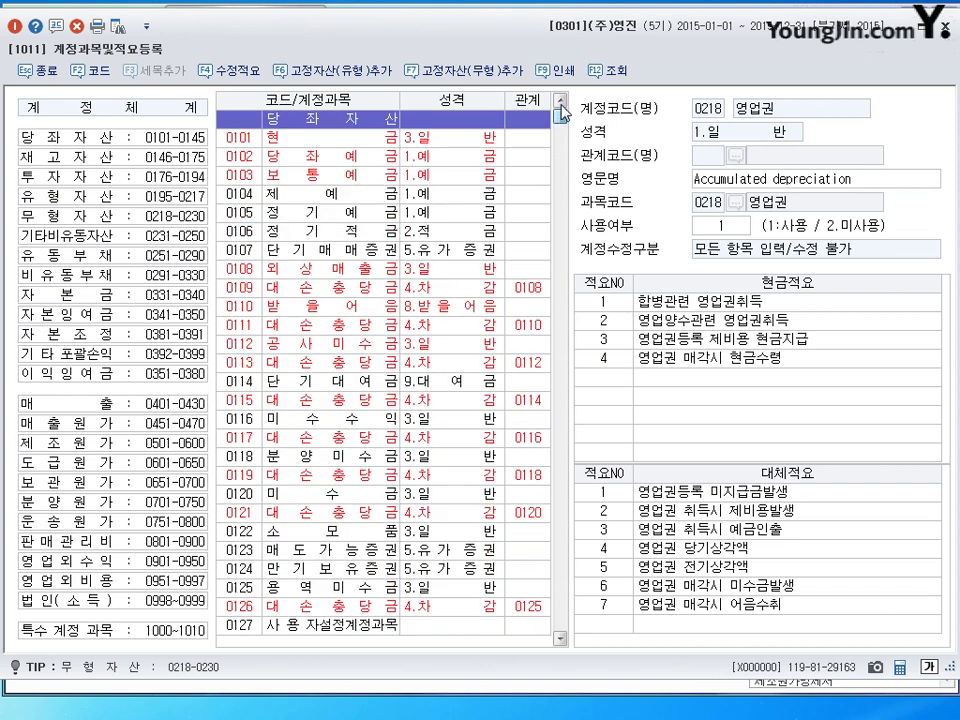
{"action": "left_click", "coordinate": [155, 135]}
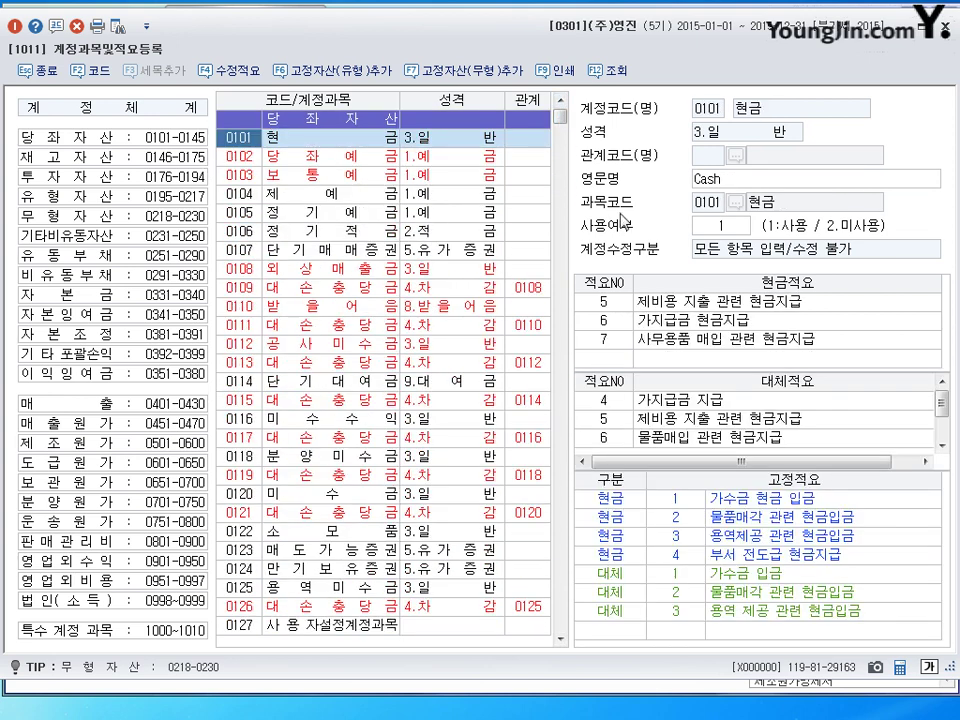
{"action": "mouse_move", "coordinate": [561, 116]}
{"action": "left_mouse_down"}
{"action": "mouse_move", "coordinate": [561, 197]}
{"action": "mouse_move", "coordinate": [561, 116]}
{"action": "left_mouse_up"}
{"action": "left_click", "coordinate": [247, 142]}
{"action": "left_click", "coordinate": [247, 143]}
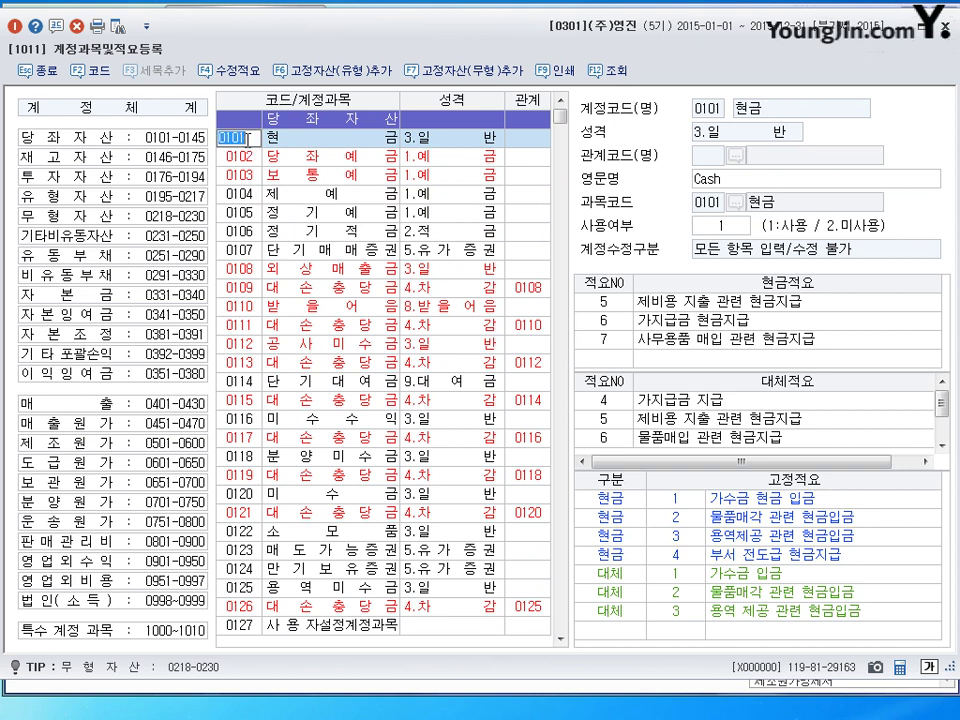
{"action": "left_click", "coordinate": [290, 147]}
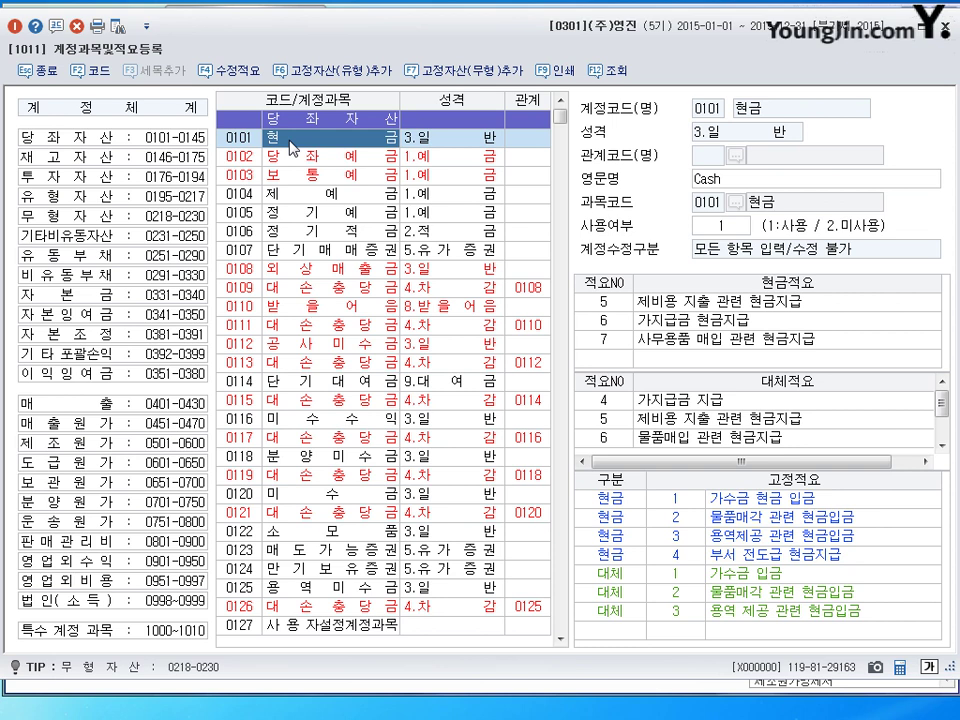
{"action": "key", "text": "ctrl+f"}
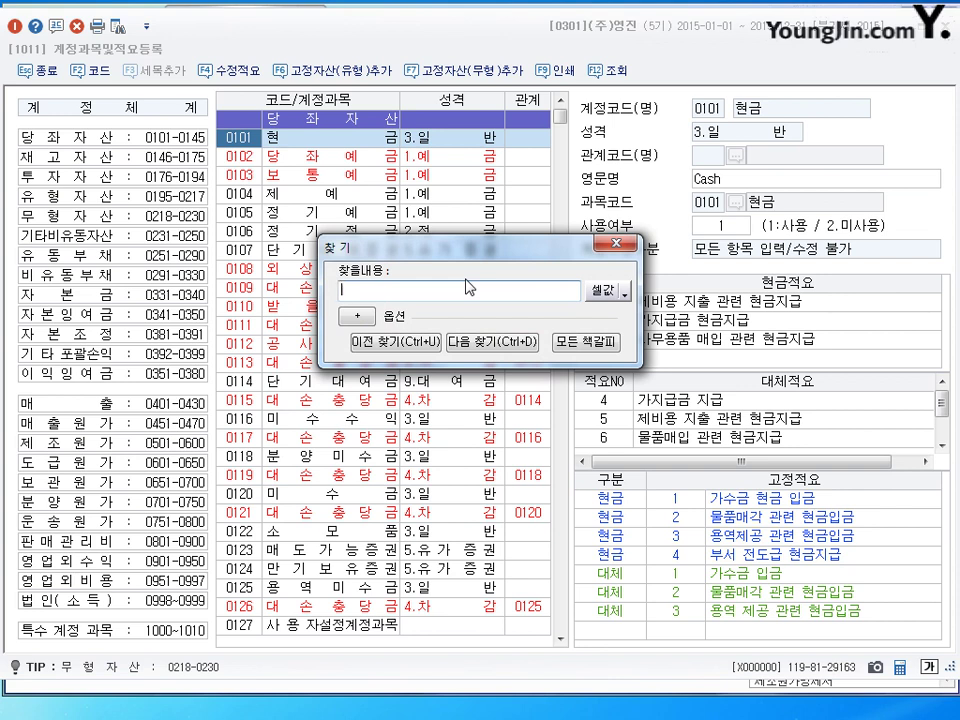
Search for 영업권 to jump to account 0218, then close the search.
{"action": "type", "text": "영업권"}
{"action": "left_click", "coordinate": [500, 343]}
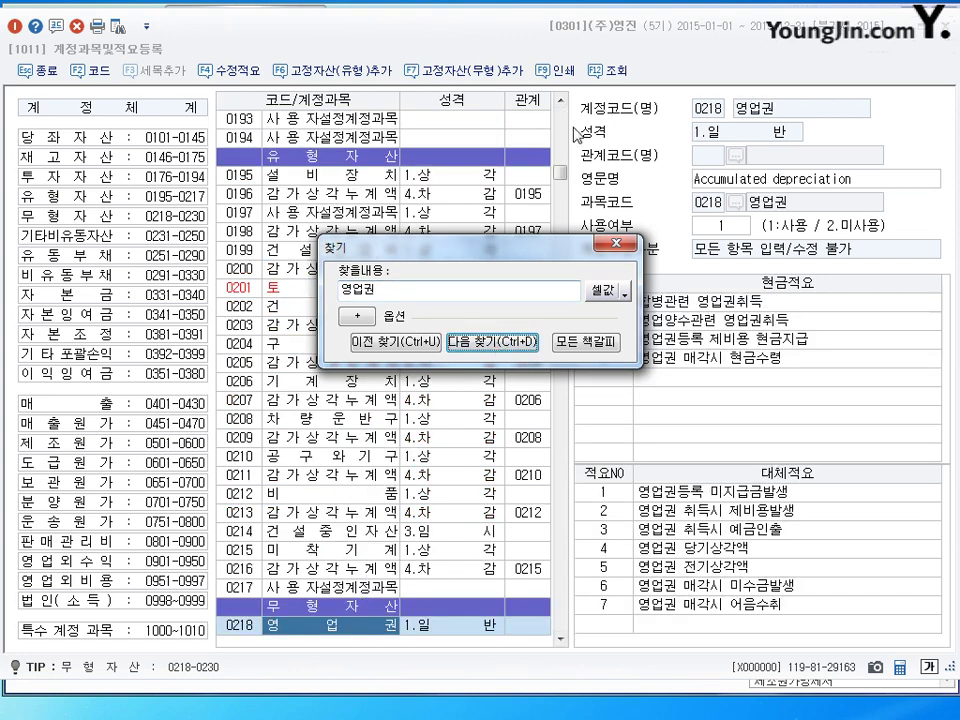
{"action": "key", "text": "Escape"}
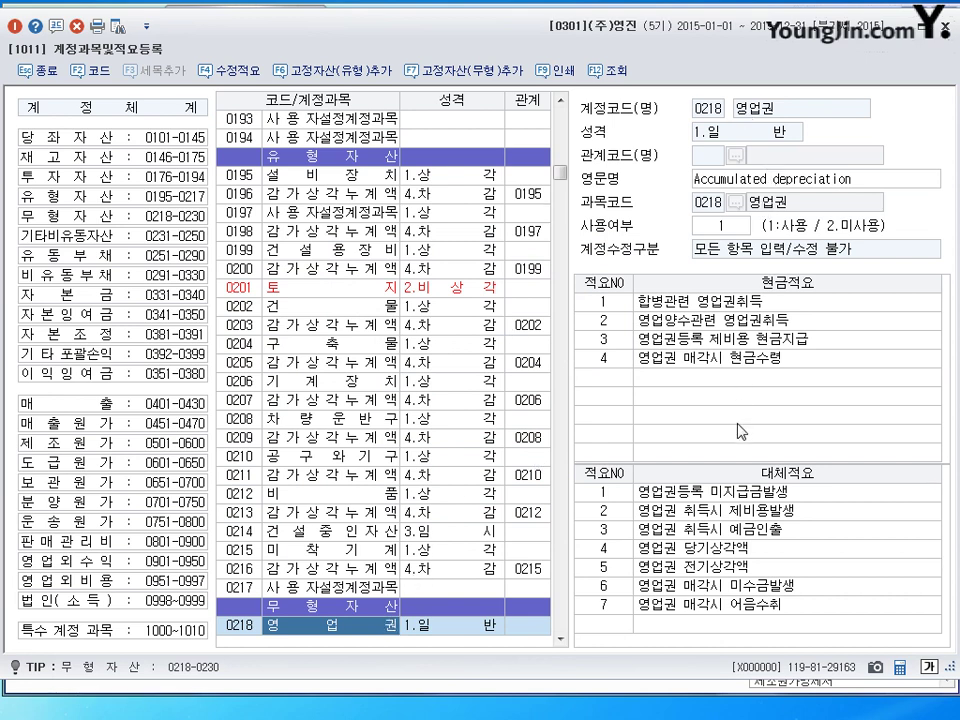
Enter cash memo 5 '손상차손 인식액' for account 0218 영업권.
{"action": "left_click", "coordinate": [603, 377]}
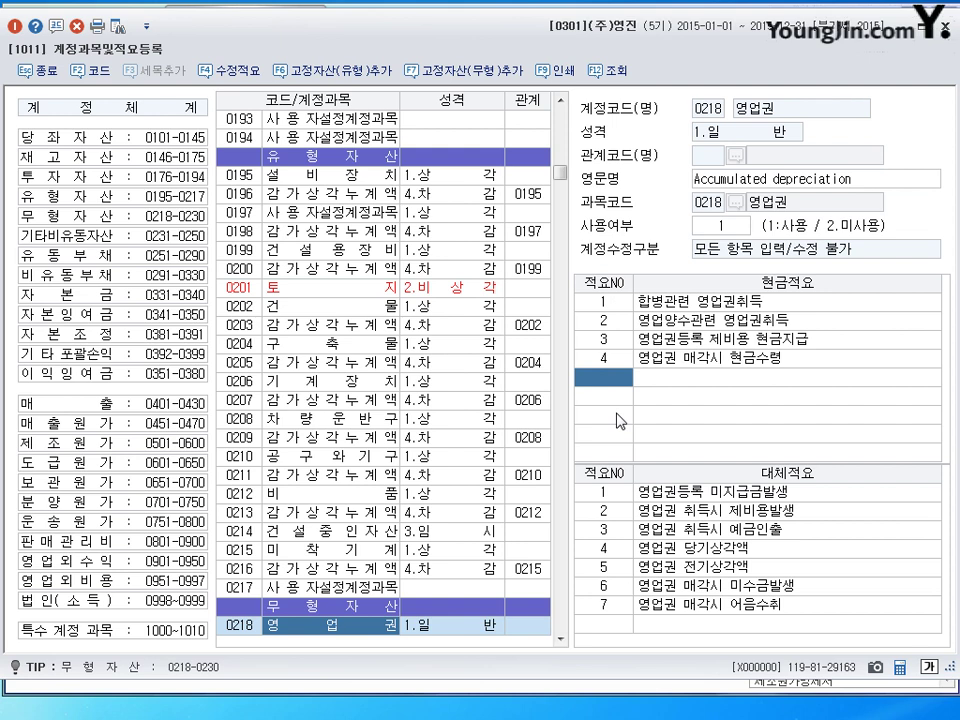
{"action": "type", "text": "5"}
{"action": "key", "text": "Return"}
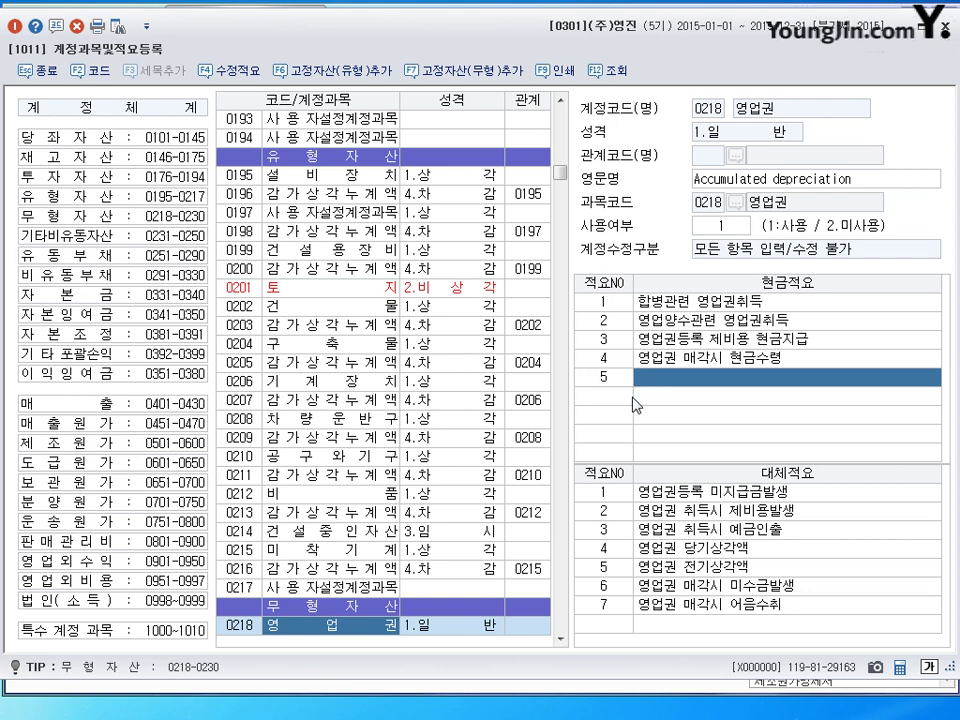
{"action": "type", "text": "손상차손 이"}
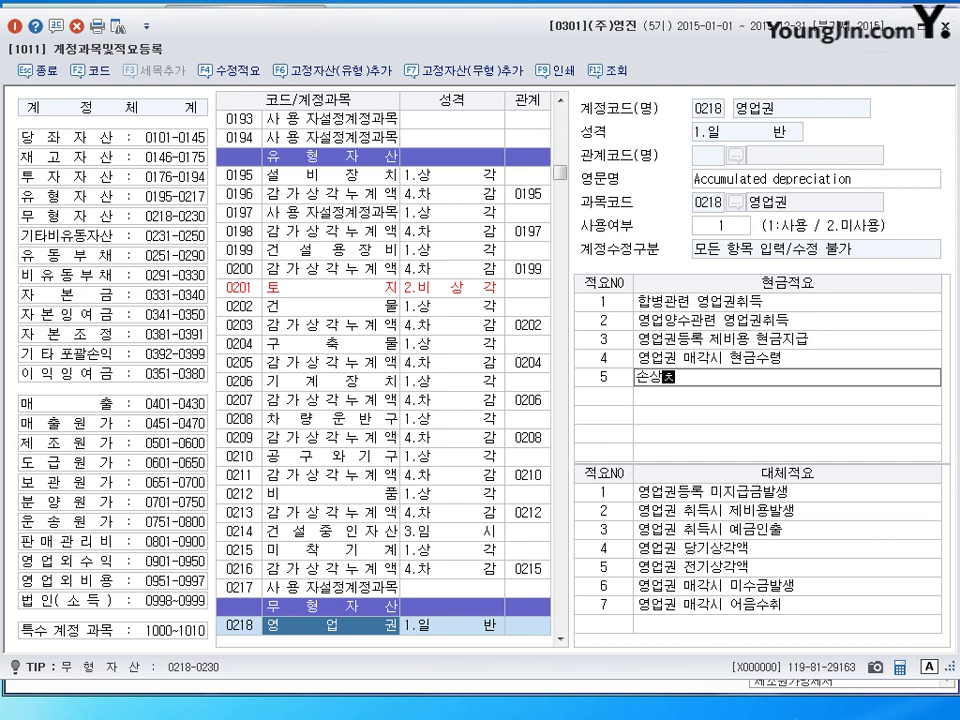
{"action": "type", "text": "ㄴ식액"}
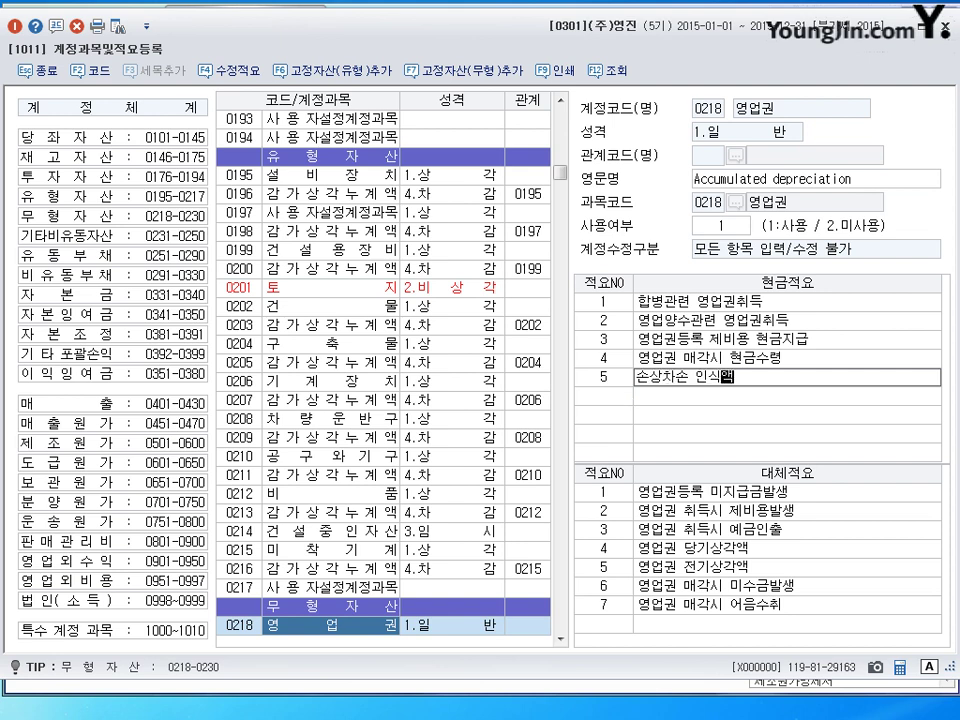
{"action": "key", "text": "Return"}
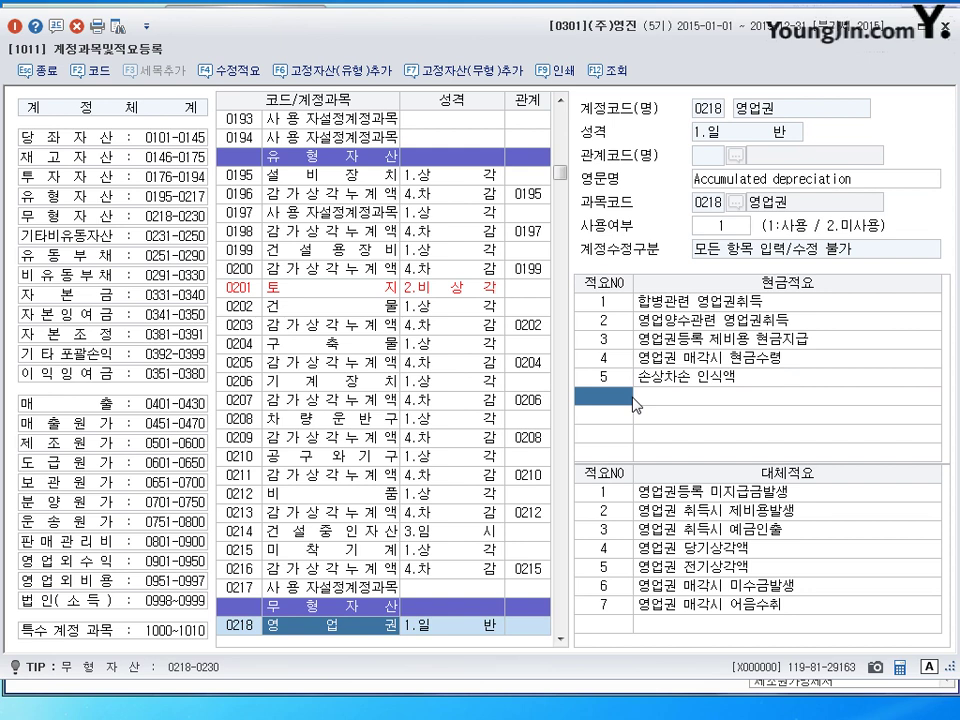
Review 0218's cash memos ending with 5 손상차손 인식액 and its substitute memos 3 and 4.
{"action": "left_click", "coordinate": [722, 380]}
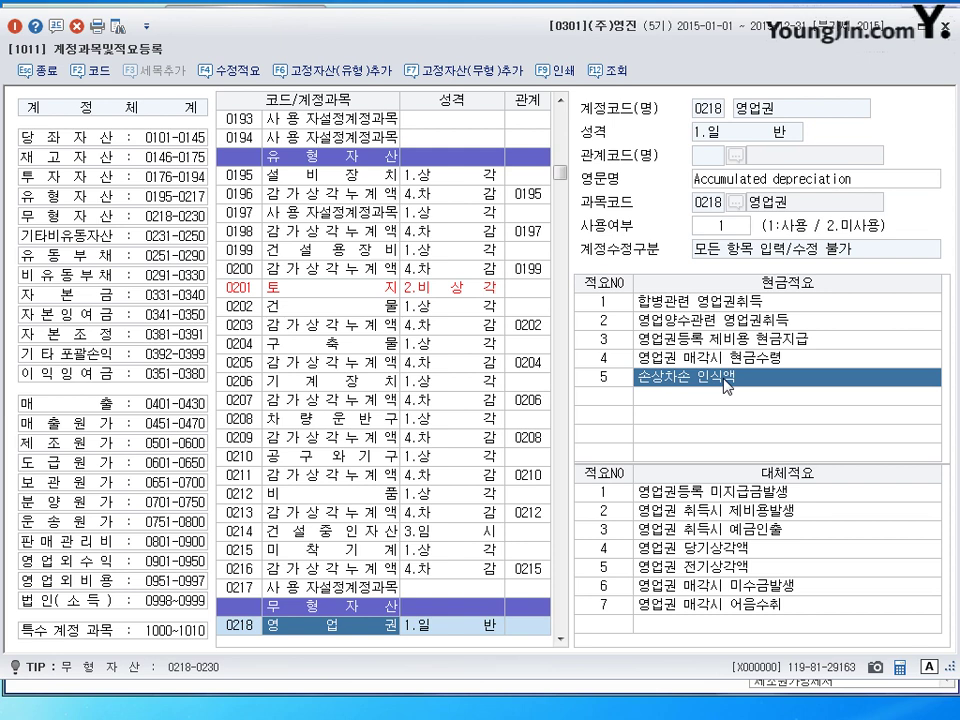
{"action": "left_click_drag", "start_coordinate": [726, 386], "coordinate": [712, 325]}
{"action": "left_click", "coordinate": [712, 300]}
{"action": "left_click", "coordinate": [685, 380]}
{"action": "left_click", "coordinate": [670, 529]}
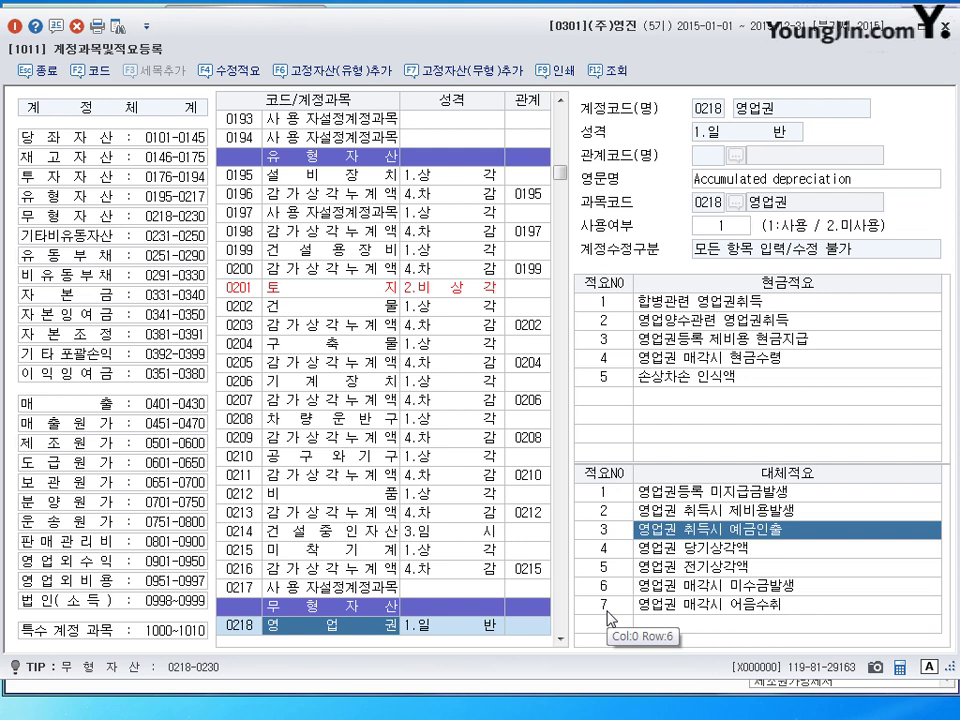
{"action": "left_click", "coordinate": [645, 378]}
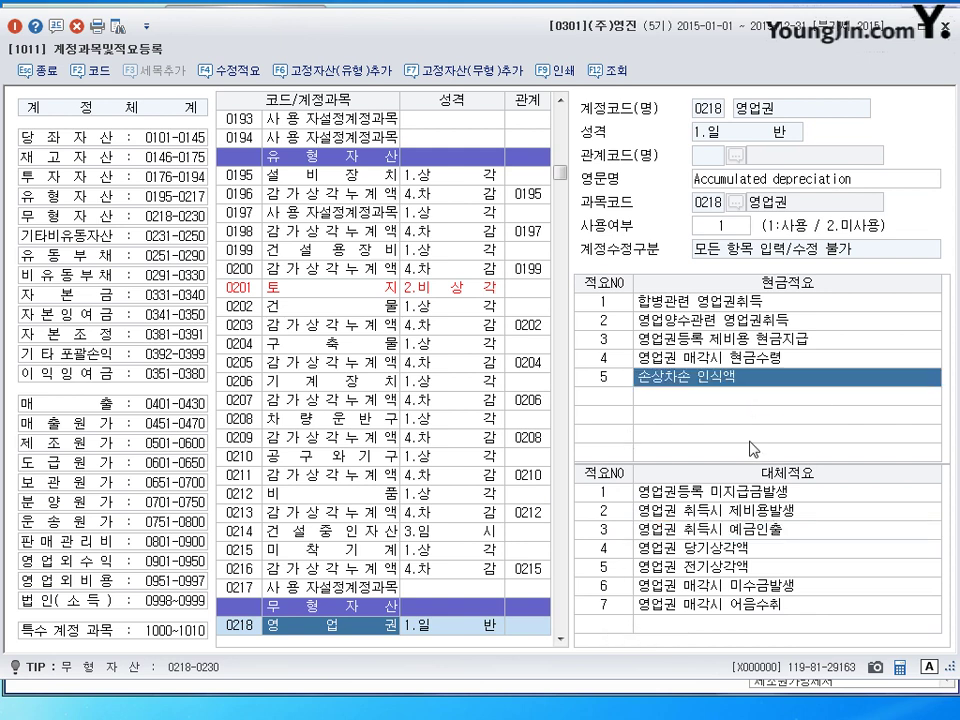
{"action": "left_click", "coordinate": [751, 552]}
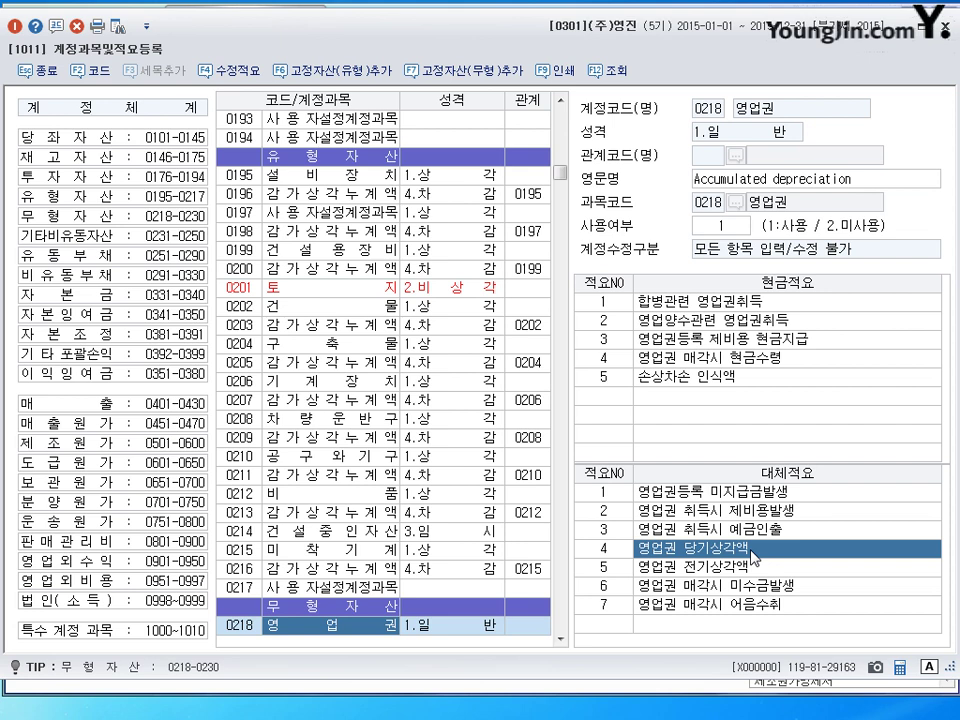
{"action": "left_click", "coordinate": [742, 404]}
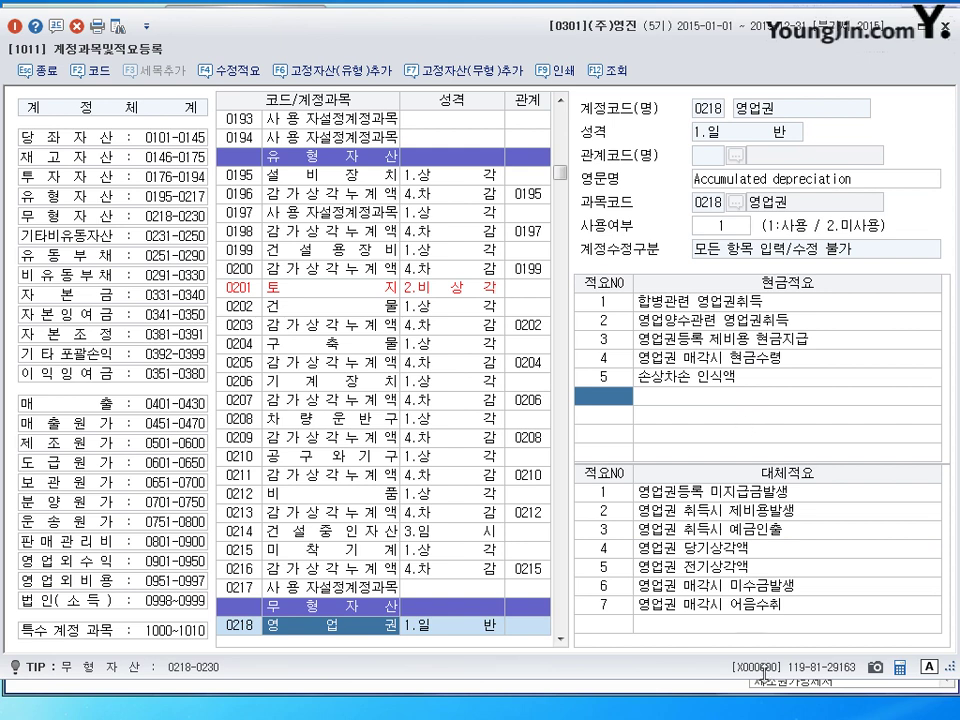
{"action": "left_click", "coordinate": [718, 623]}
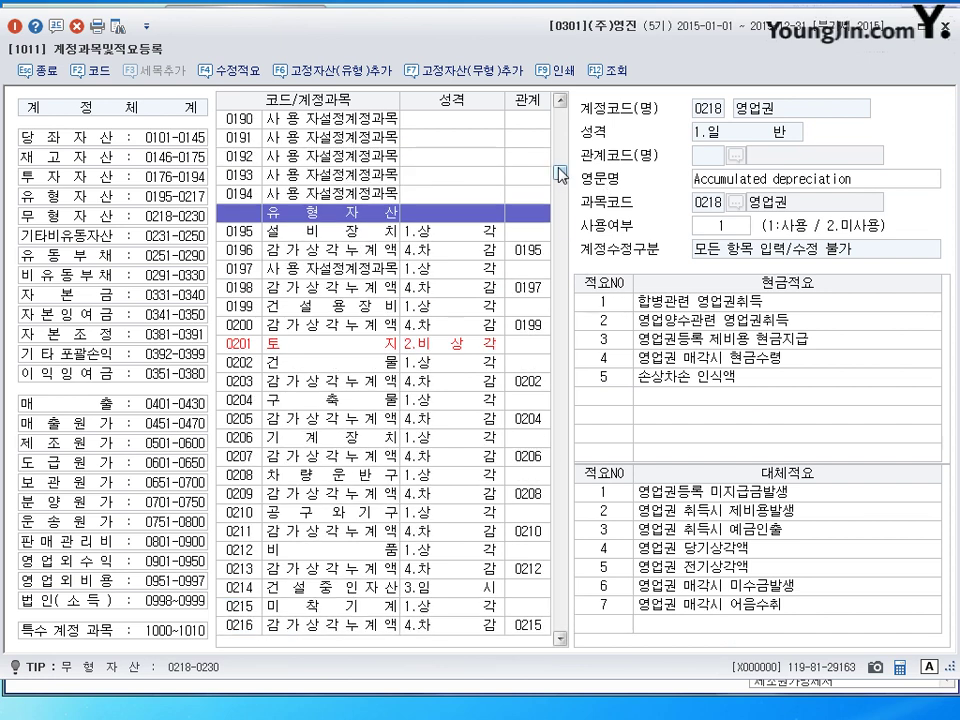
{"action": "left_click_drag", "start_coordinate": [560, 175], "coordinate": [560, 115]}
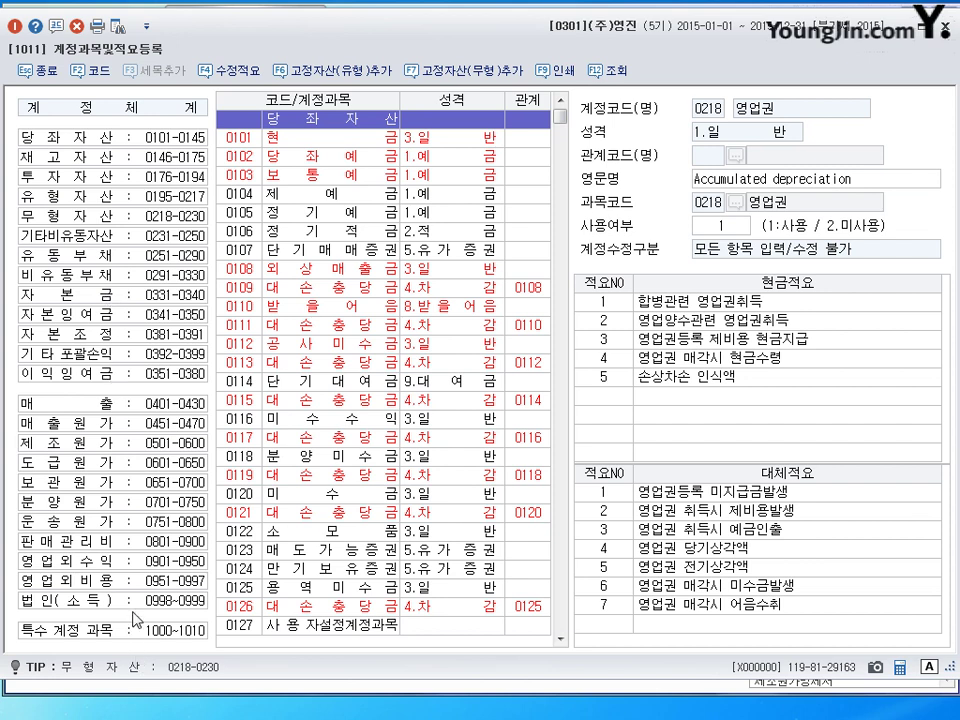
Show the 판매관리비 accounts and open 0853, then glance back at cash account 0101.
{"action": "left_click", "coordinate": [108, 545]}
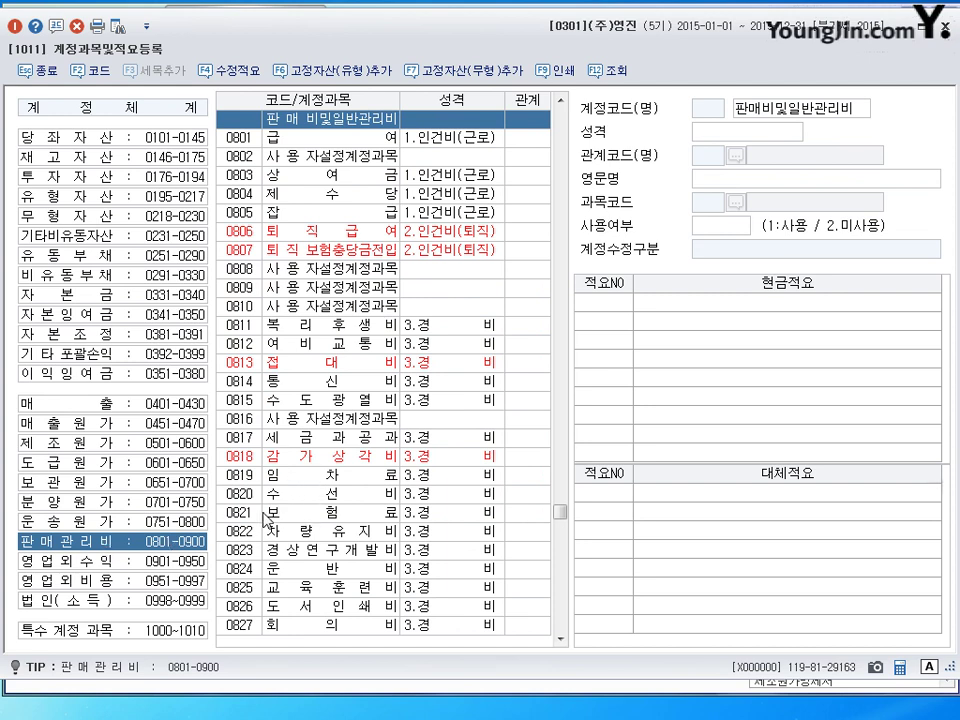
{"action": "left_click", "coordinate": [561, 590]}
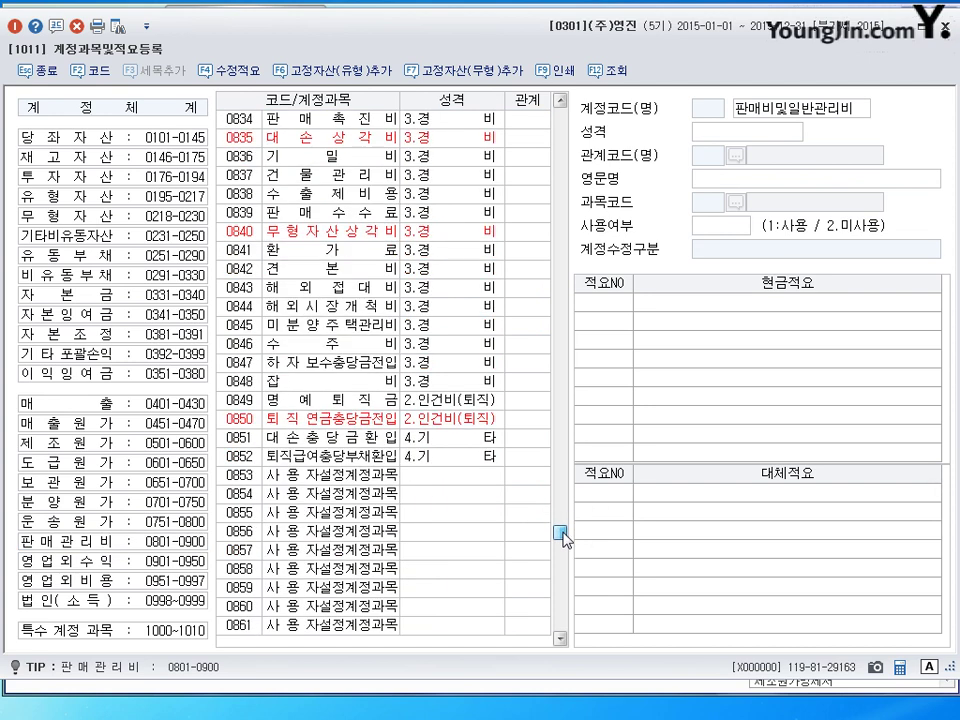
{"action": "left_click", "coordinate": [241, 477]}
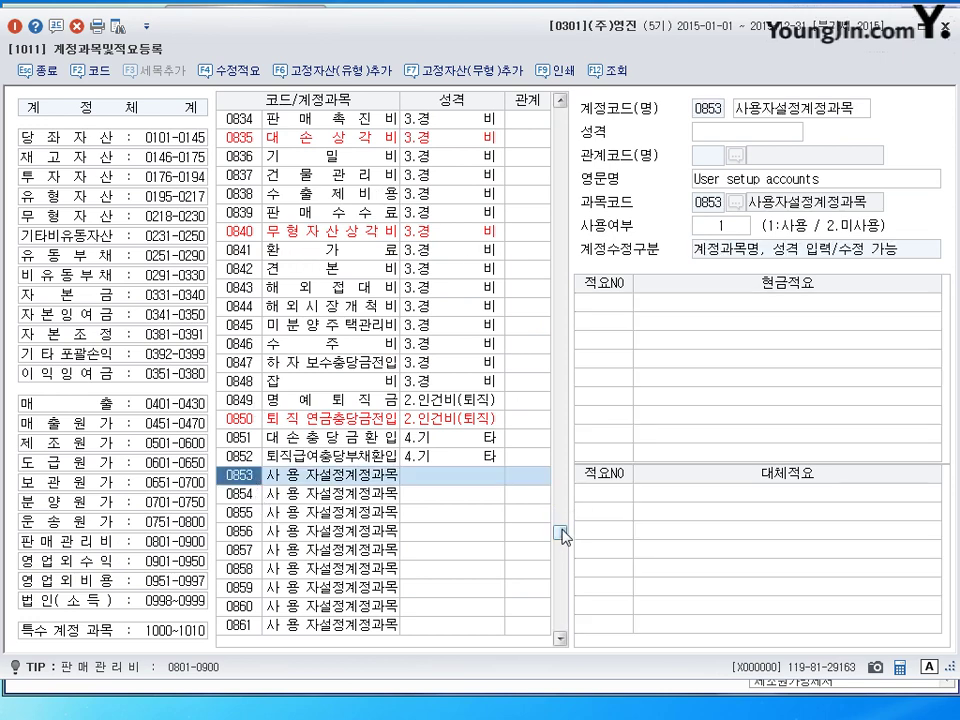
{"action": "left_click_drag", "start_coordinate": [561, 533], "coordinate": [574, 118]}
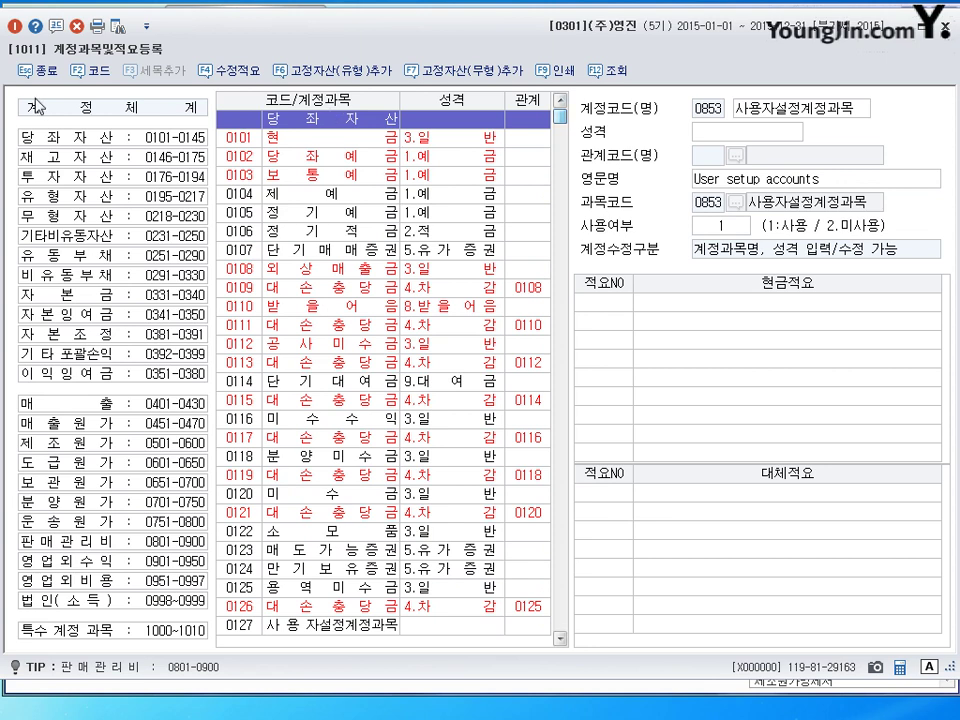
{"action": "left_click", "coordinate": [63, 148]}
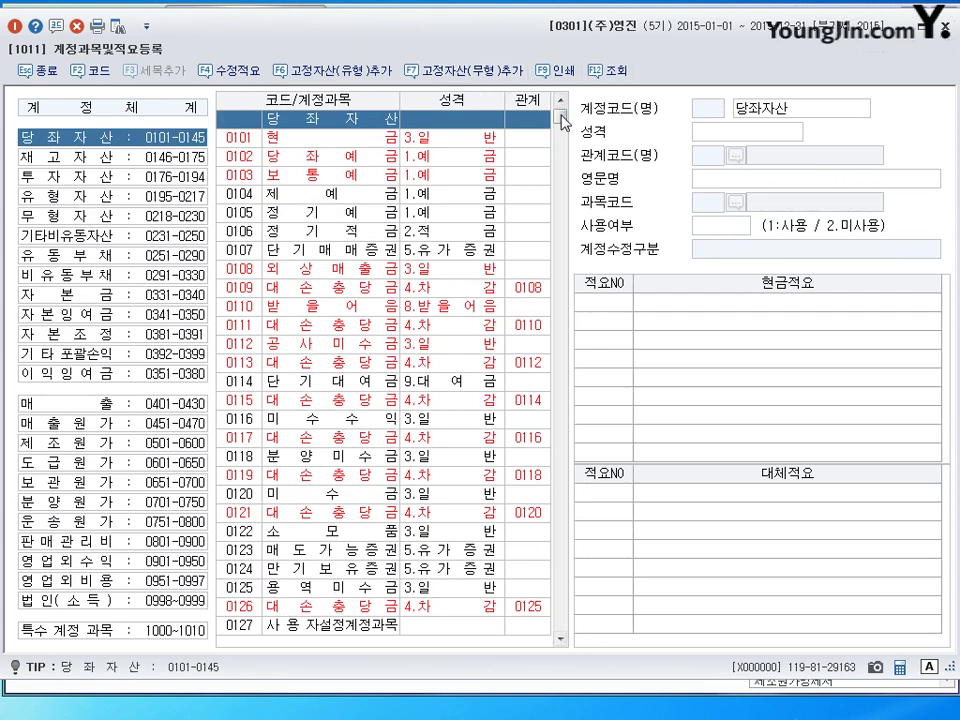
{"action": "left_click", "coordinate": [247, 142]}
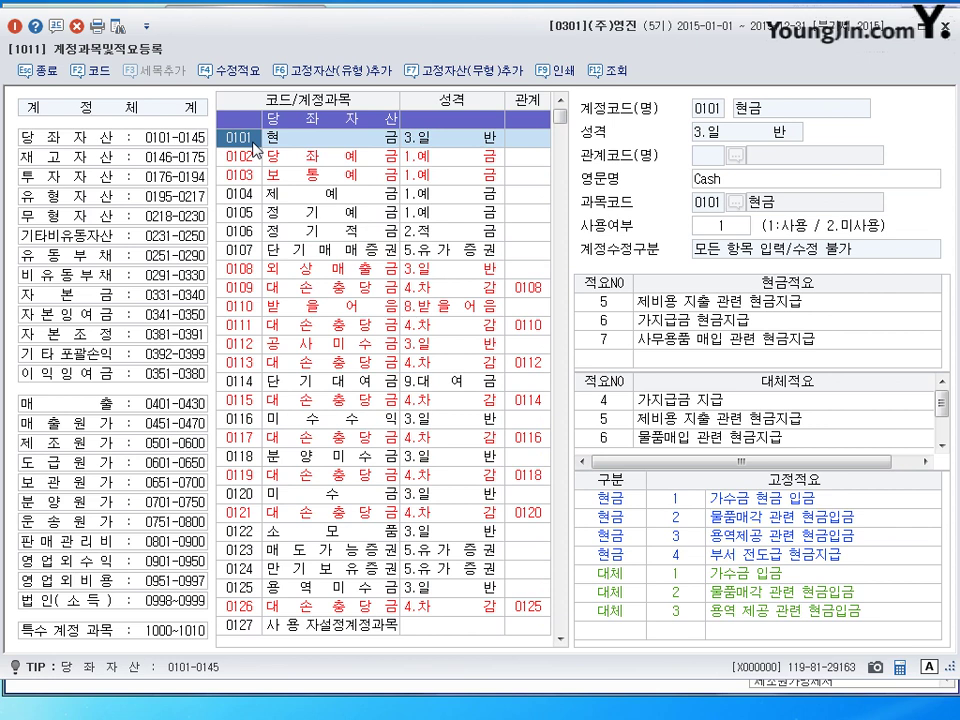
Return to account 0853 with Ctrl+End, put its name up for editing and view account types.
{"action": "key", "text": "ctrl+End"}
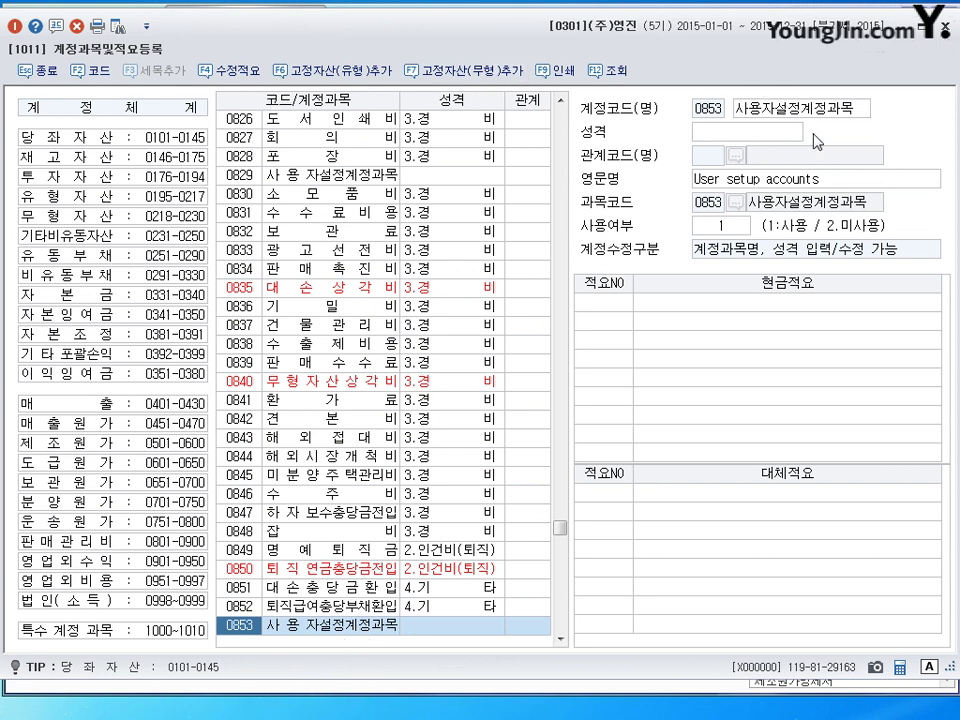
{"action": "key", "text": "Return"}
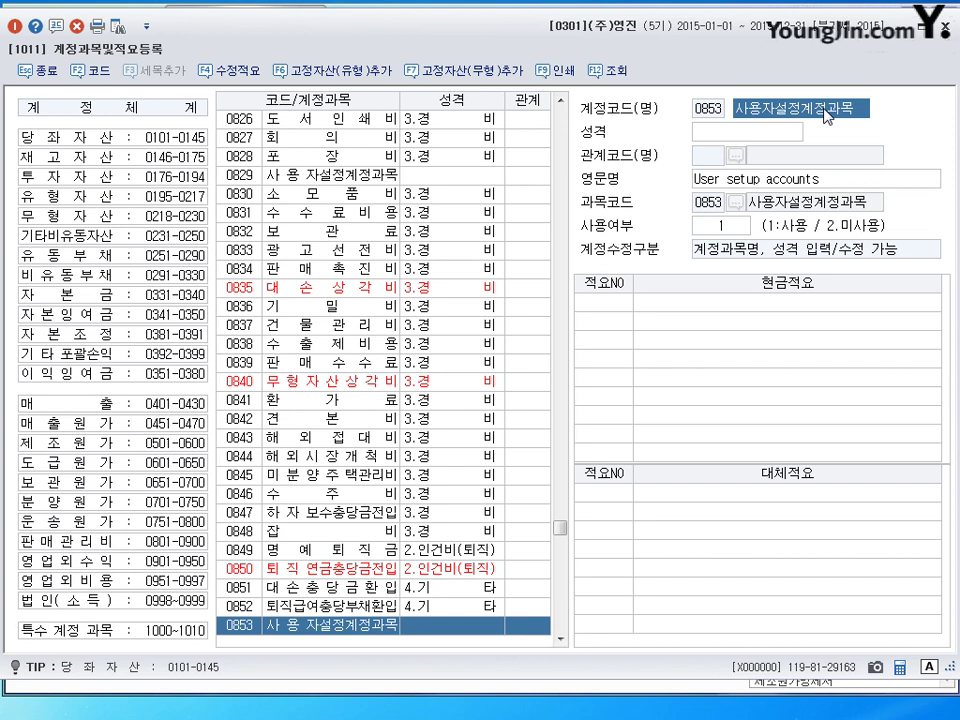
{"action": "left_click", "coordinate": [725, 136]}
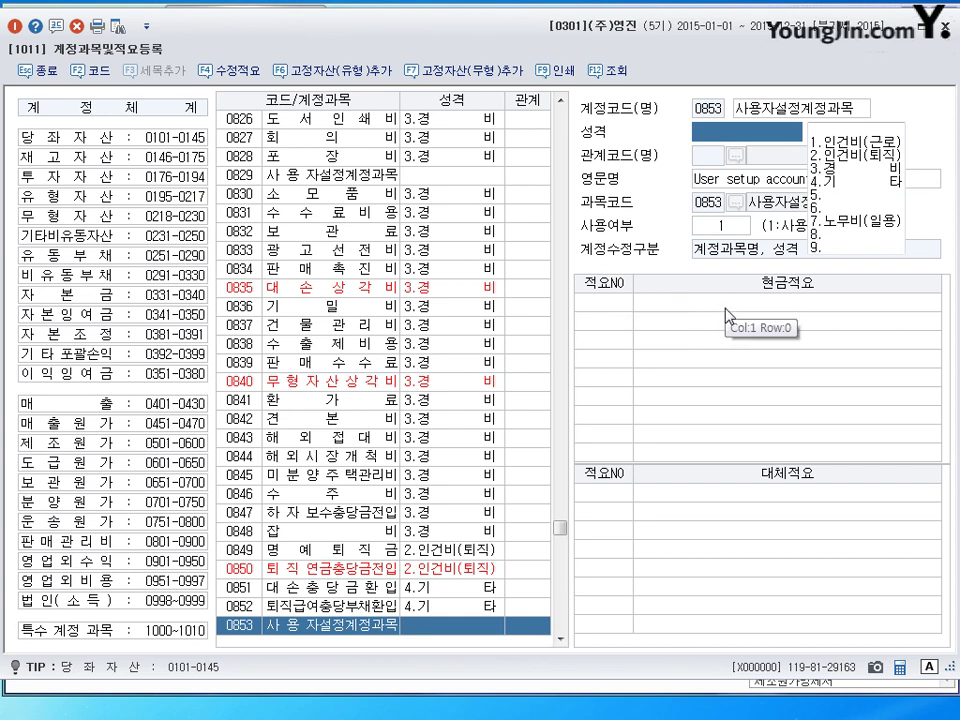
Rename account 0853 to 차량리스료 and set its type to 3.경비.
{"action": "left_click", "coordinate": [782, 112]}
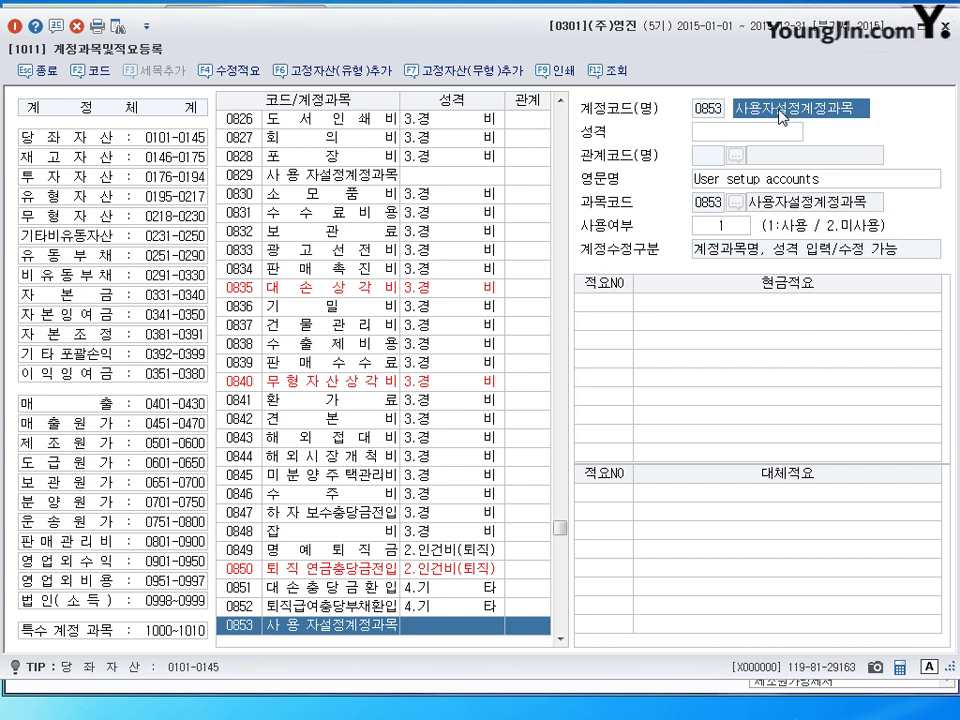
{"action": "type", "text": "차량리"}
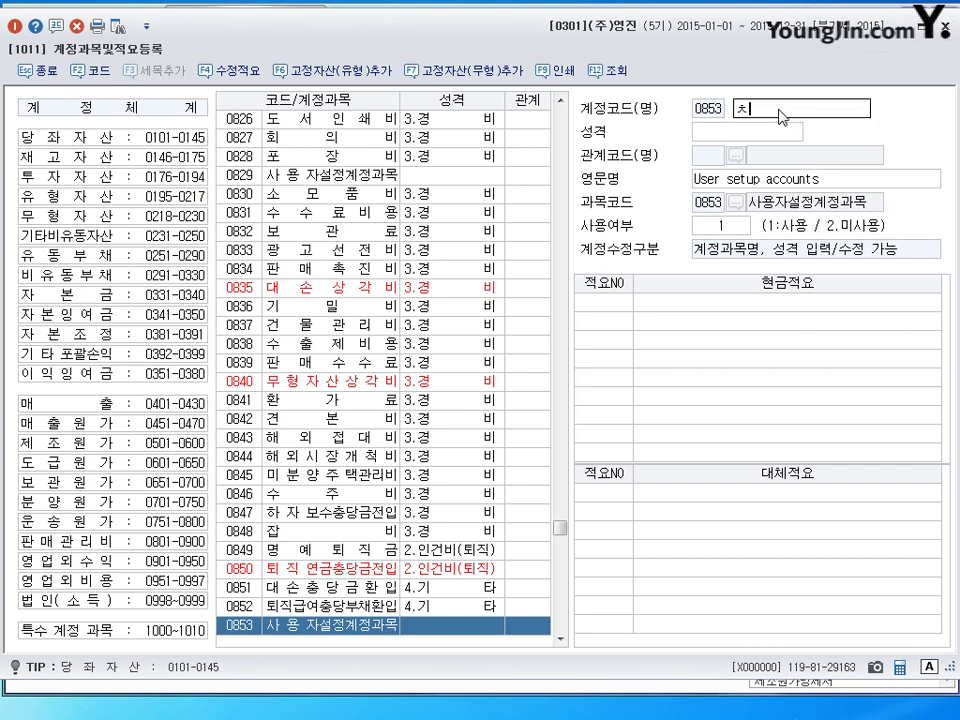
{"action": "type", "text": "스료"}
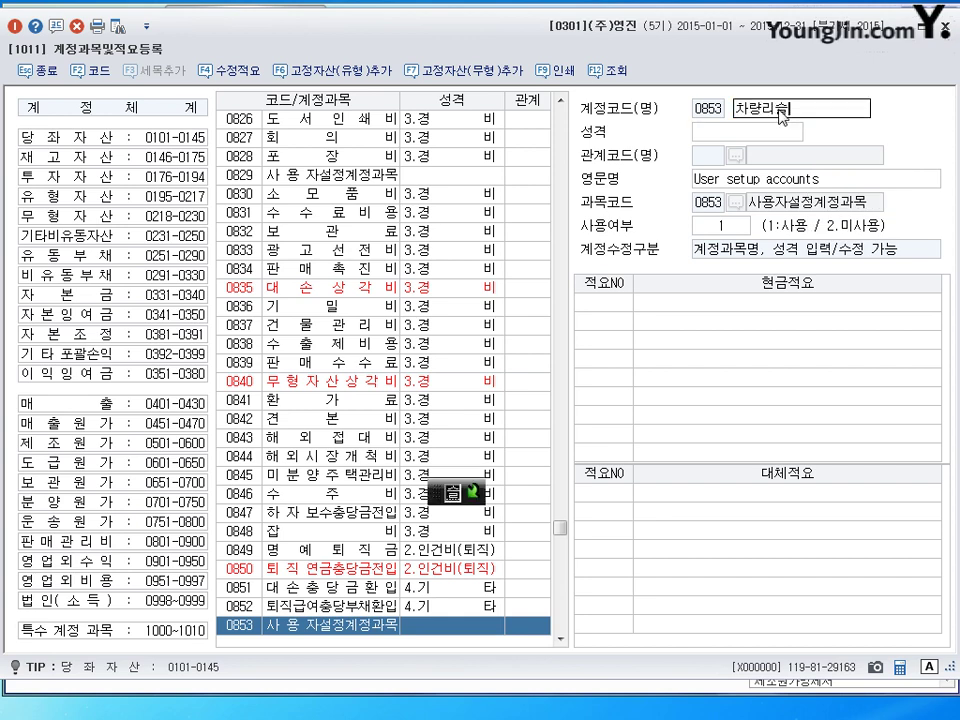
{"action": "key", "text": "Return"}
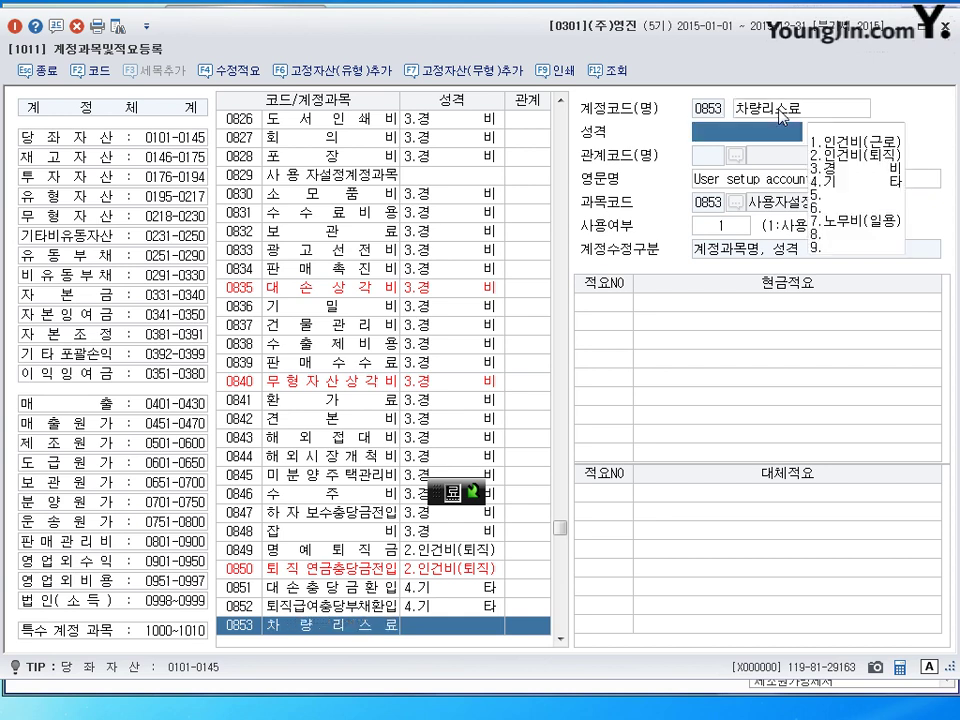
{"action": "key", "text": "3"}
{"action": "key", "text": "Return"}
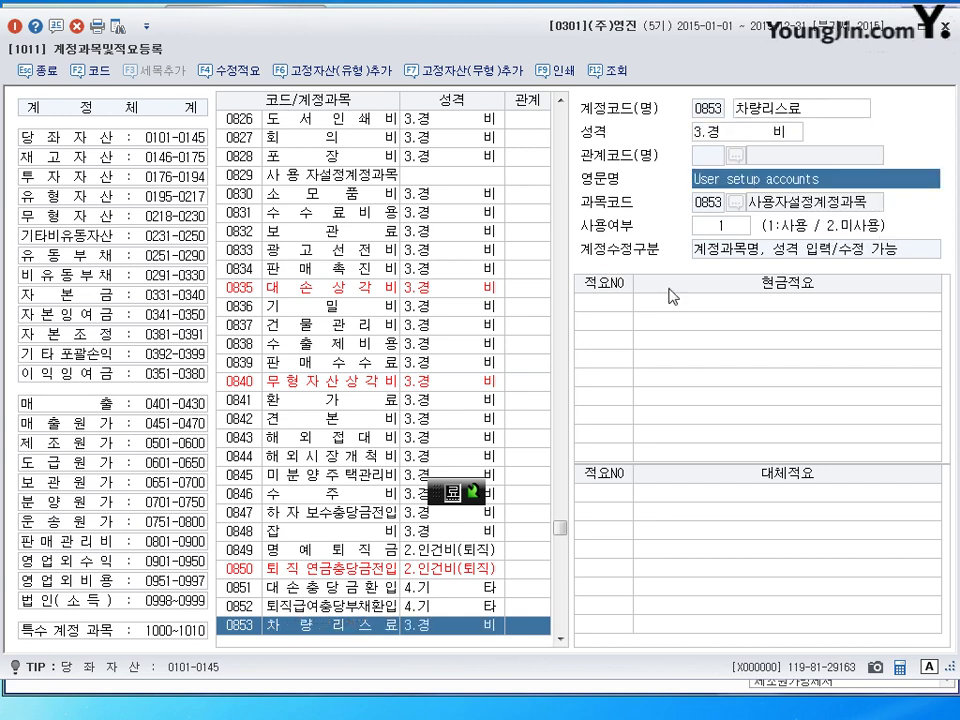
Enter cash memo 1 as '영업부 차량리스료 대금', fixing the typos along the way.
{"action": "left_click", "coordinate": [617, 305]}
{"action": "type", "text": "1"}
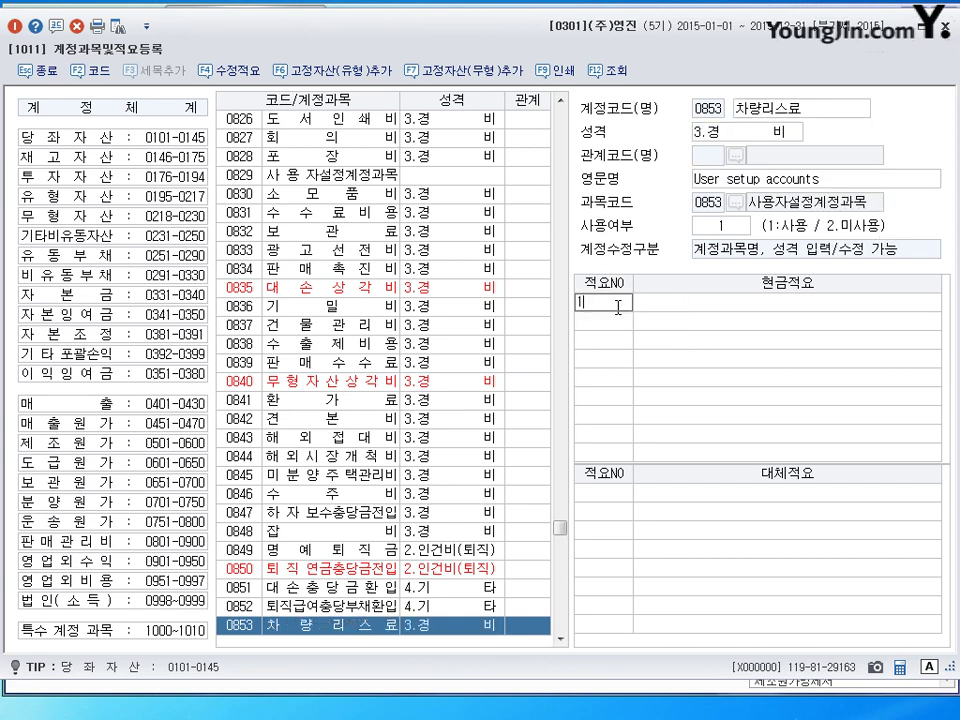
{"action": "key", "text": "Return"}
{"action": "type", "text": "영어ㅏㅂ"}
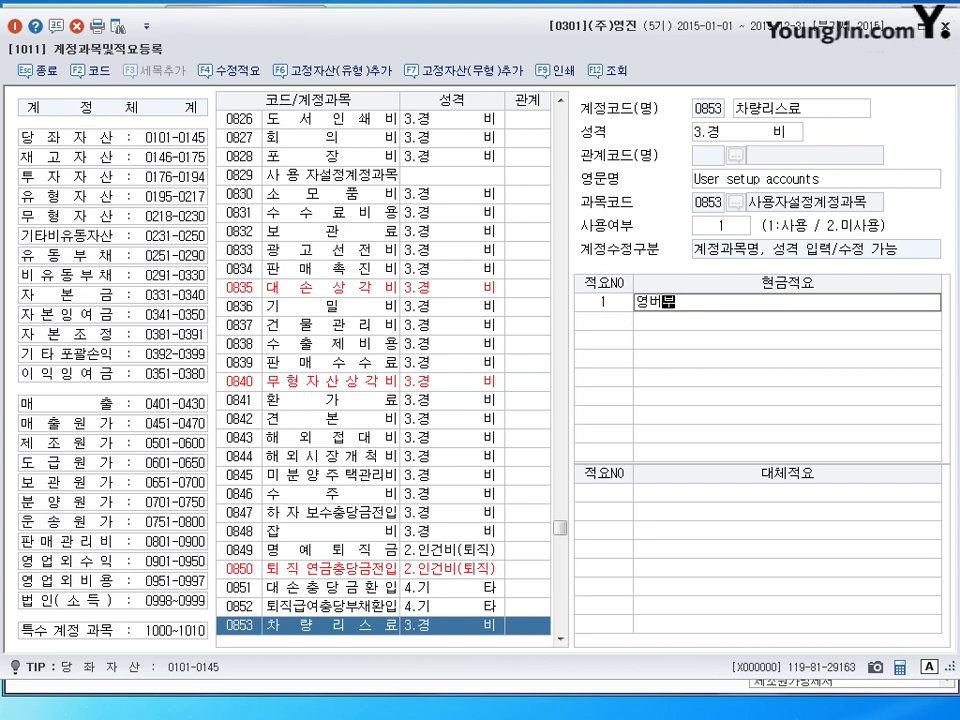
{"action": "key", "text": "BackSpace"}
{"action": "key", "text": "BackSpace"}
{"action": "key", "text": "BackSpace"}
{"action": "type", "text": "업부 차량리슬"}
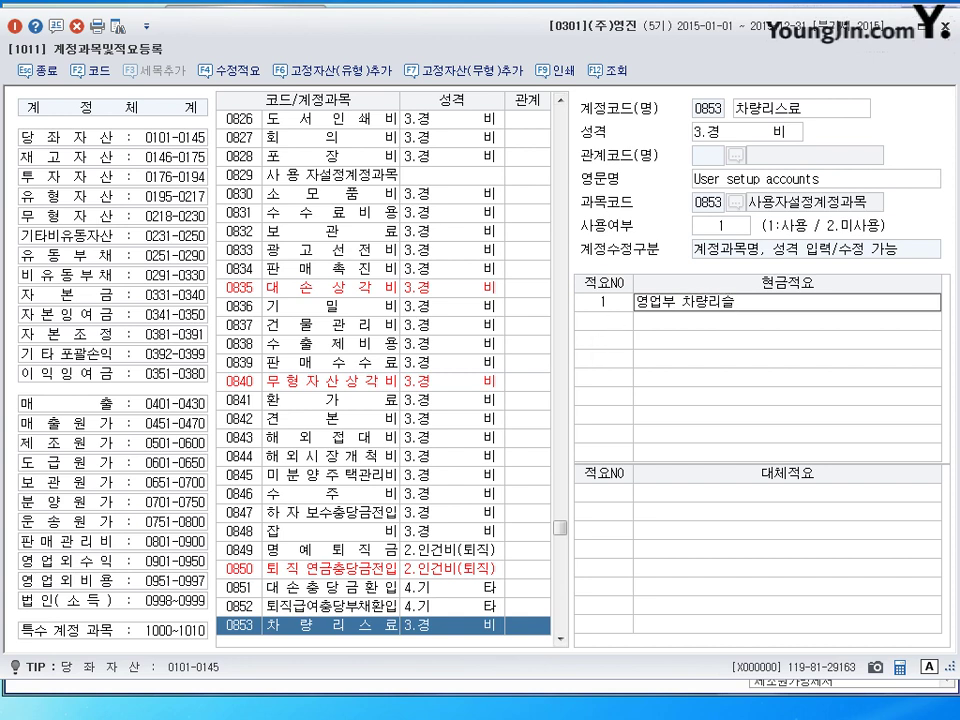
{"action": "key", "text": "Return"}
{"action": "left_click", "coordinate": [797, 310]}
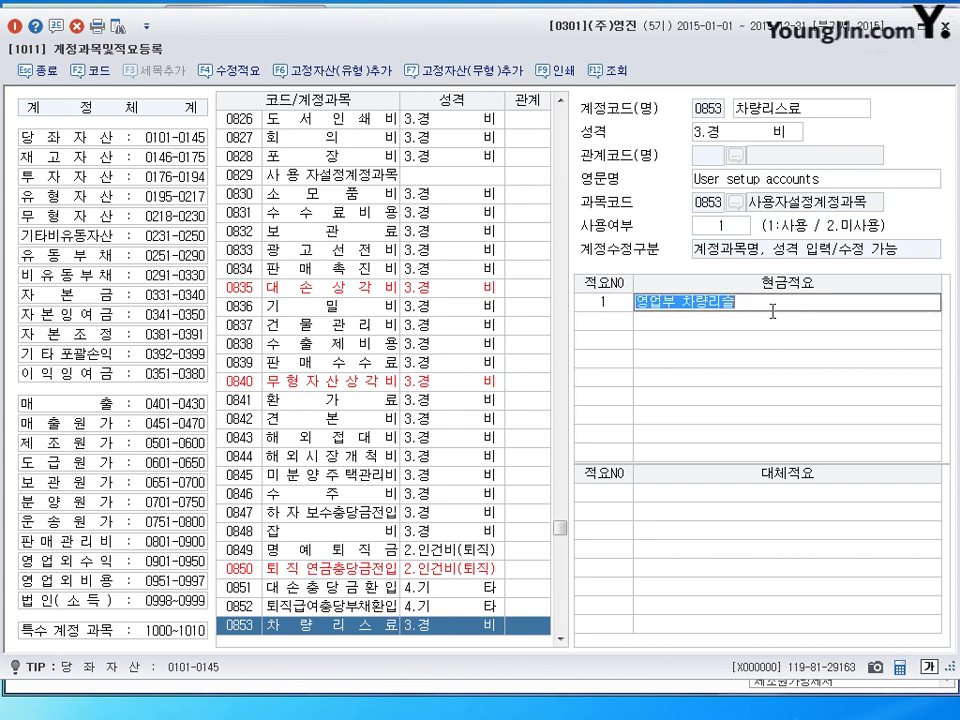
{"action": "key", "text": "BackSpace"}
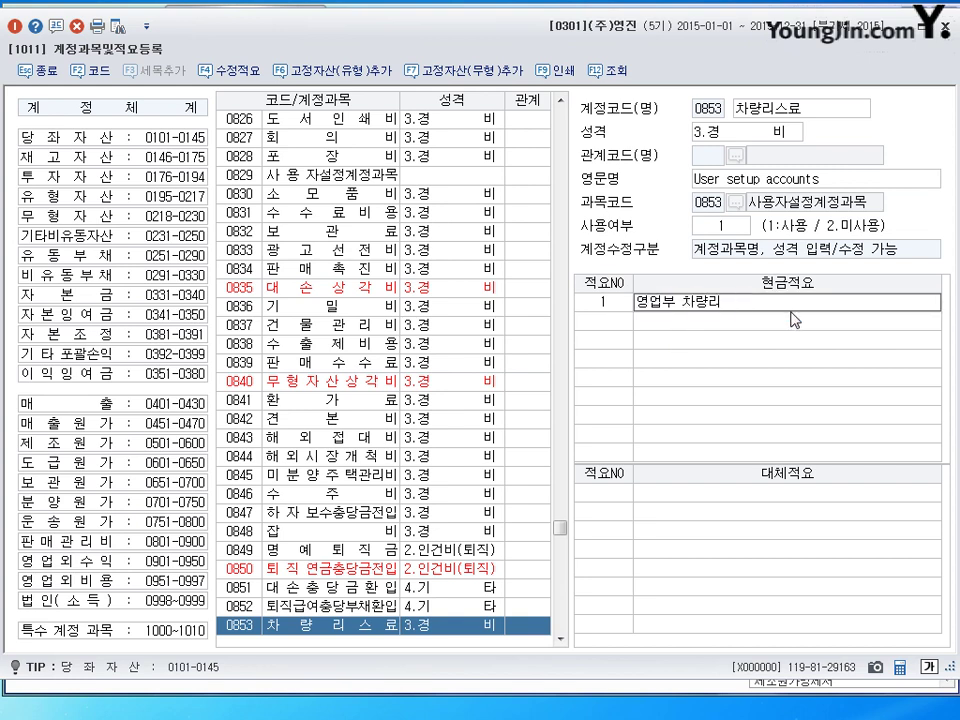
{"action": "type", "text": "스료 대금"}
{"action": "key", "text": "Return"}
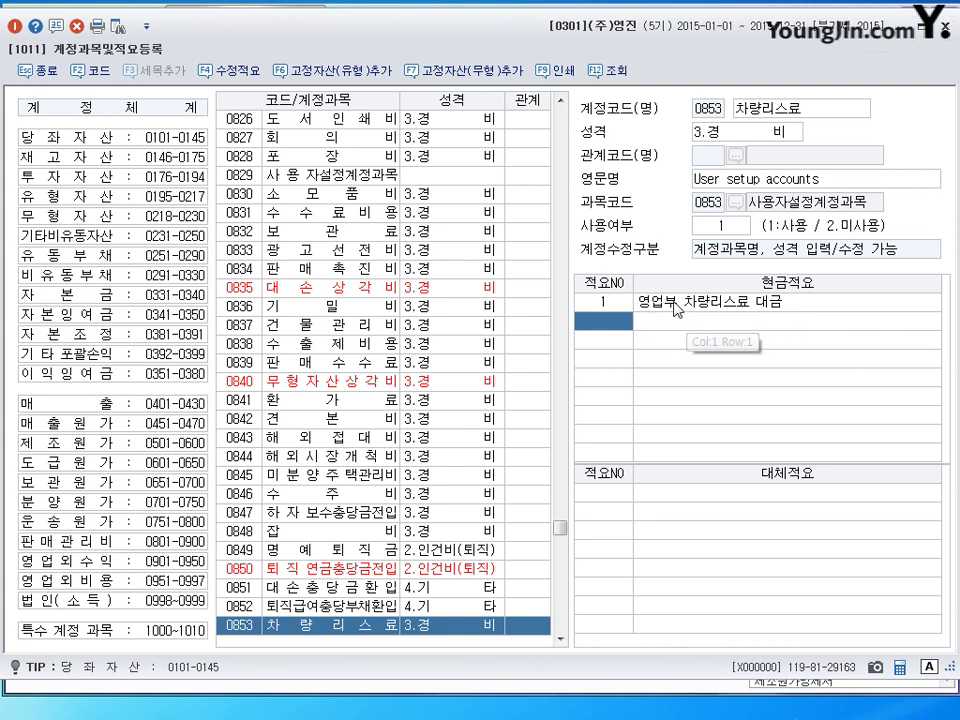
{"action": "left_click", "coordinate": [648, 303]}
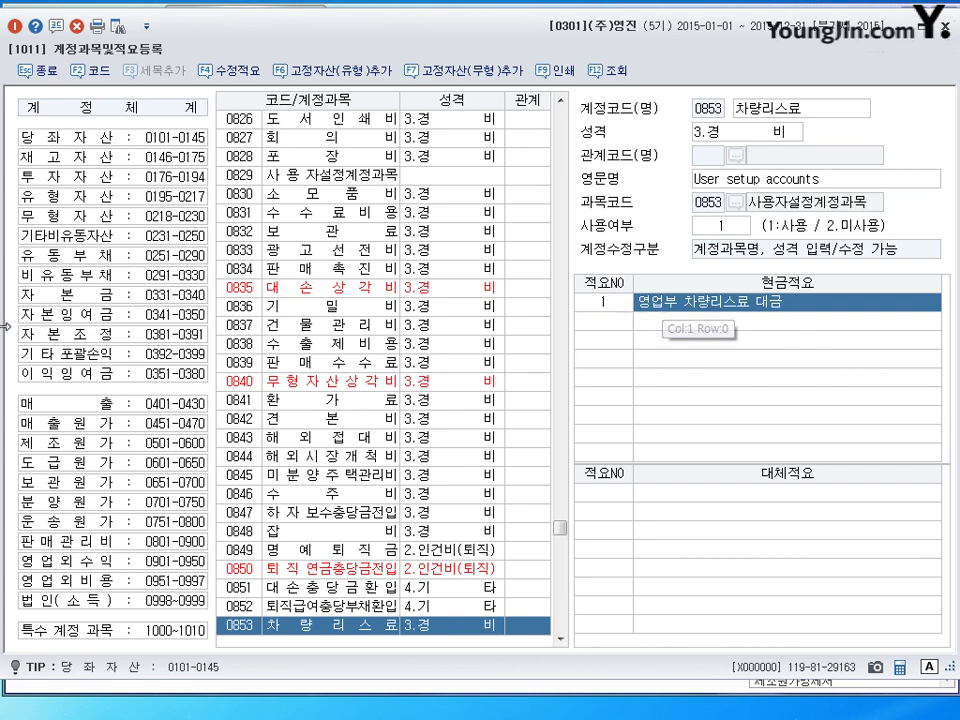
Open 0833 광고선전비 and review cash memo 3 광고용역비 지급 and substitute memo 4 선전용품대금 미지급.
{"action": "left_click", "coordinate": [290, 212]}
{"action": "left_click", "coordinate": [290, 249]}
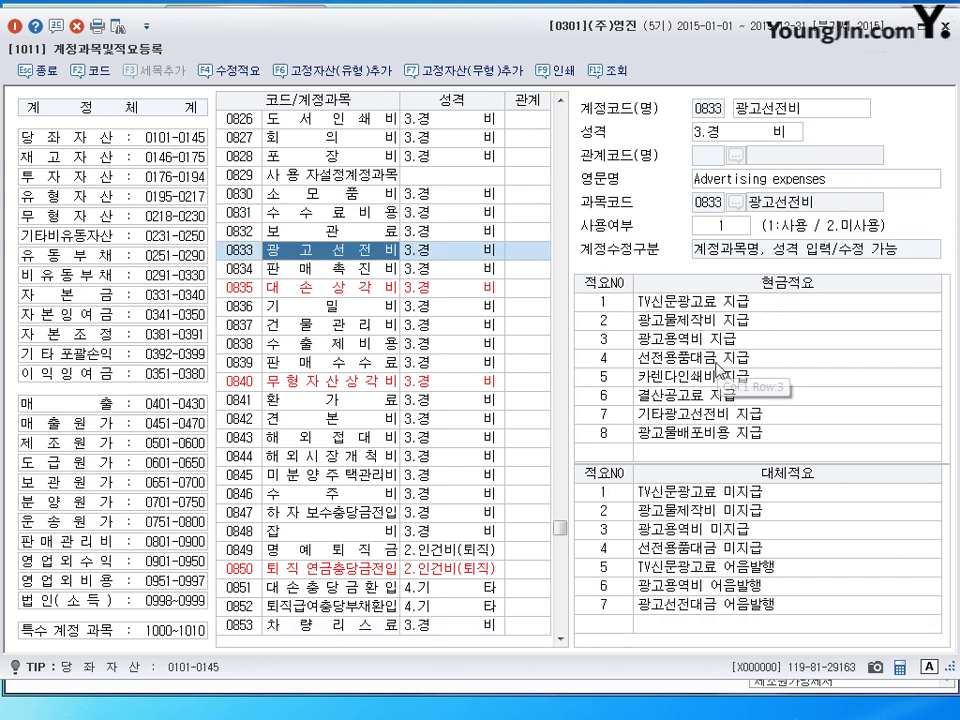
{"action": "left_click", "coordinate": [690, 339]}
{"action": "left_click", "coordinate": [716, 549]}
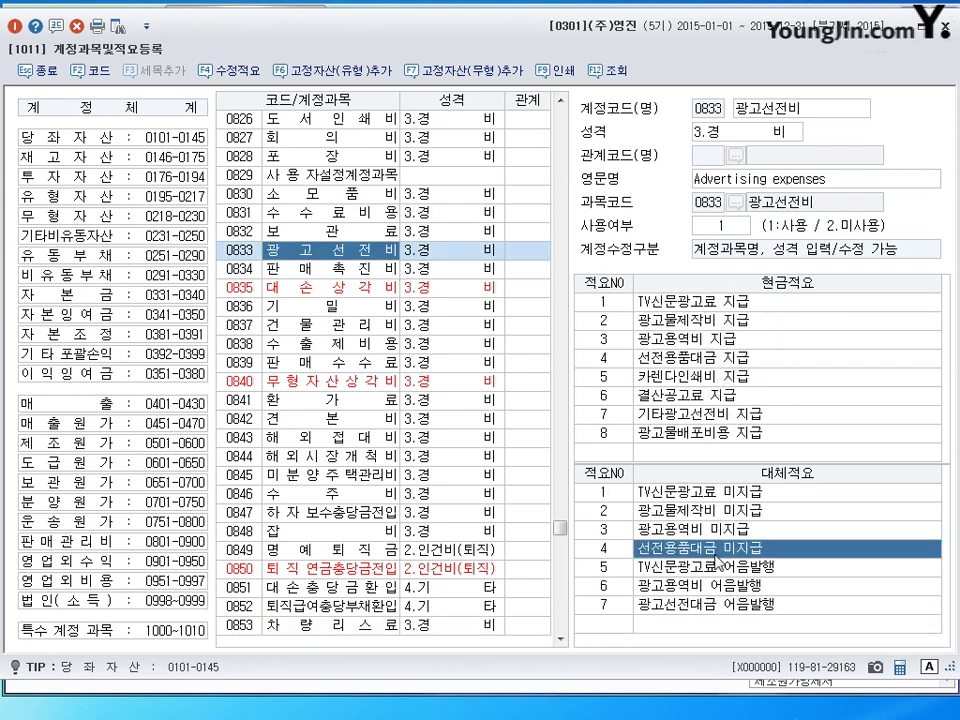
{"action": "left_click", "coordinate": [685, 341]}
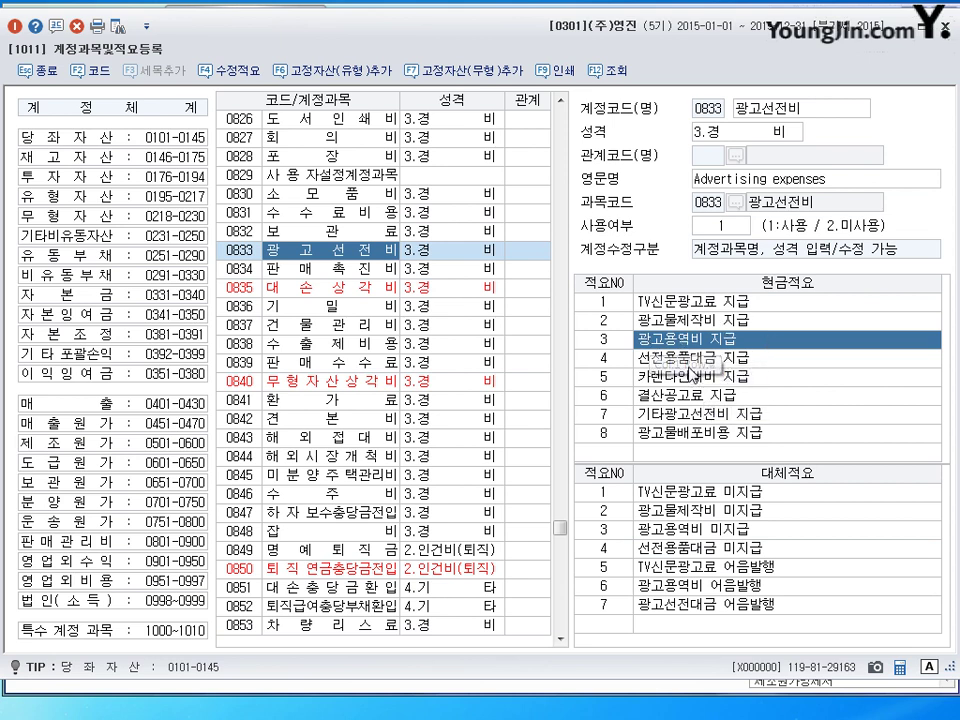
{"action": "key", "text": "Down"}
{"action": "key", "text": "Up"}
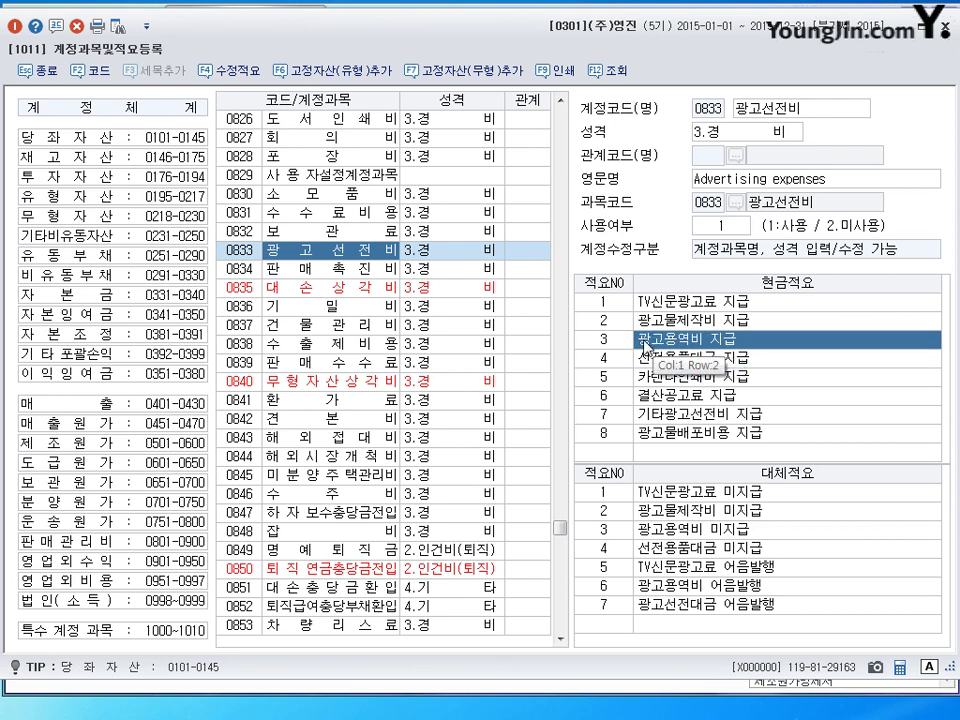